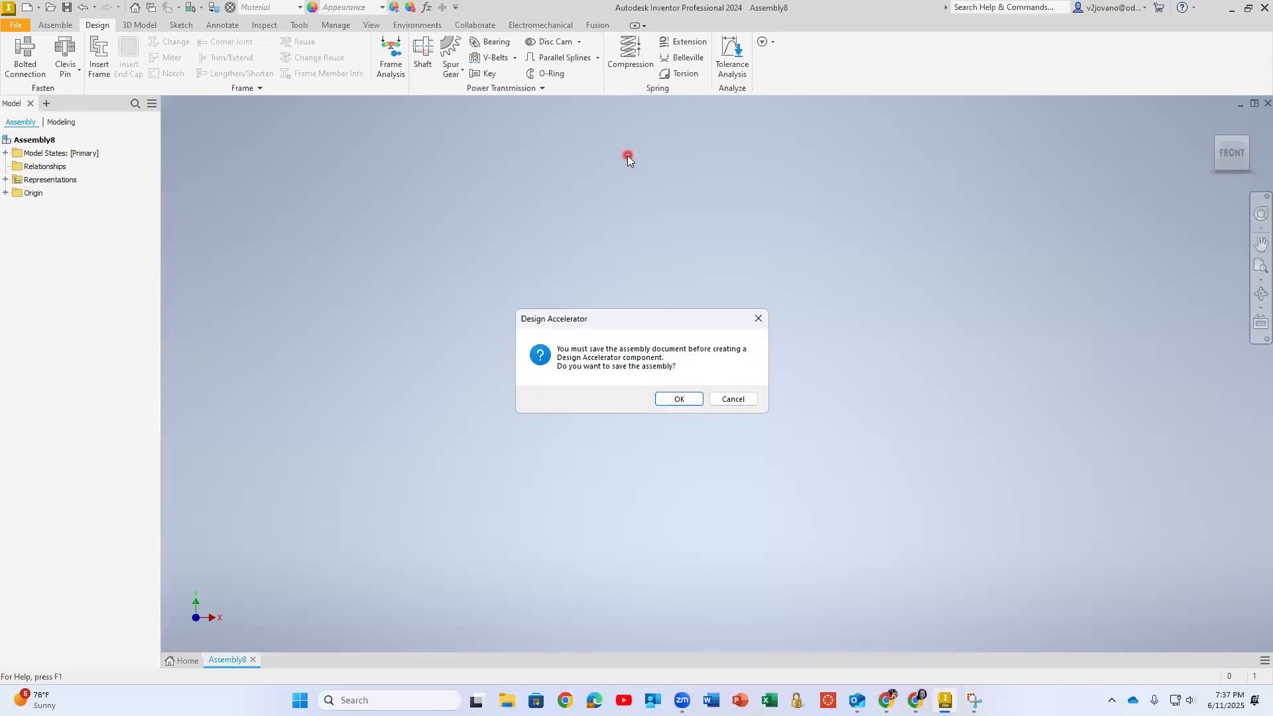
Step: Start saving the assembly and create and open a new folder named "Problem 19 assembly" inside ENGT 230
left_click(692, 398)
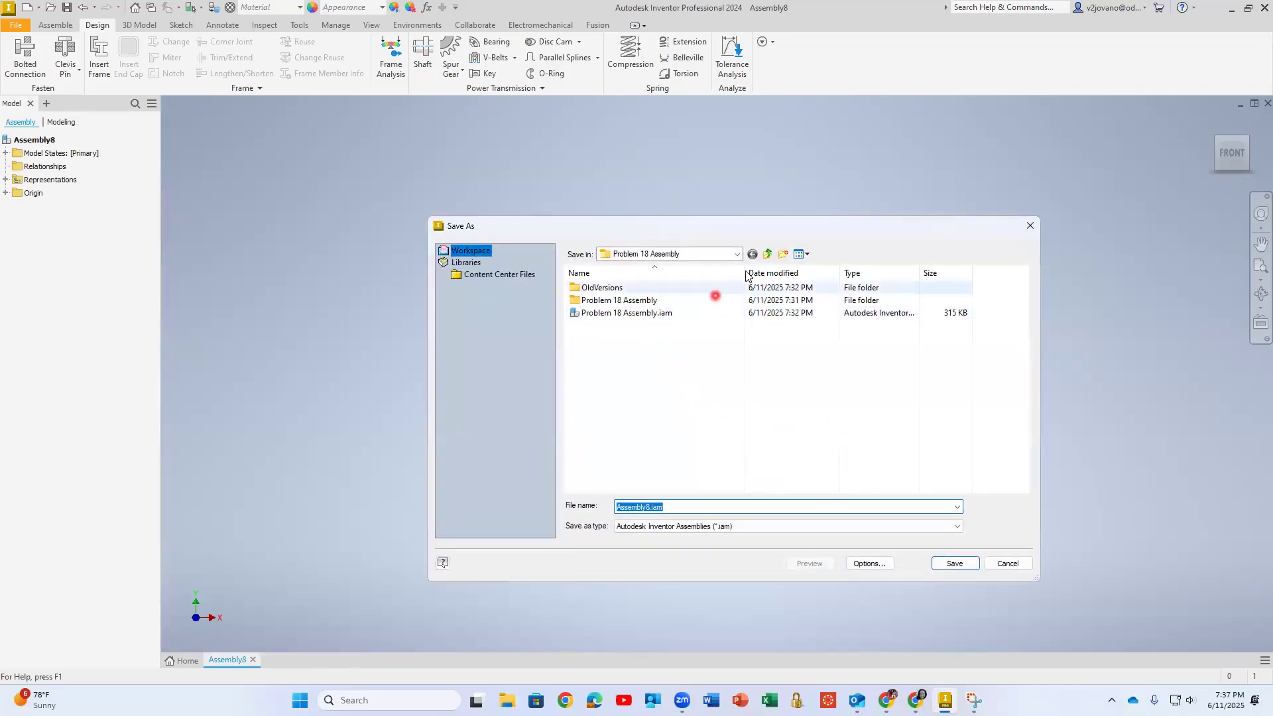
left_click(767, 256)
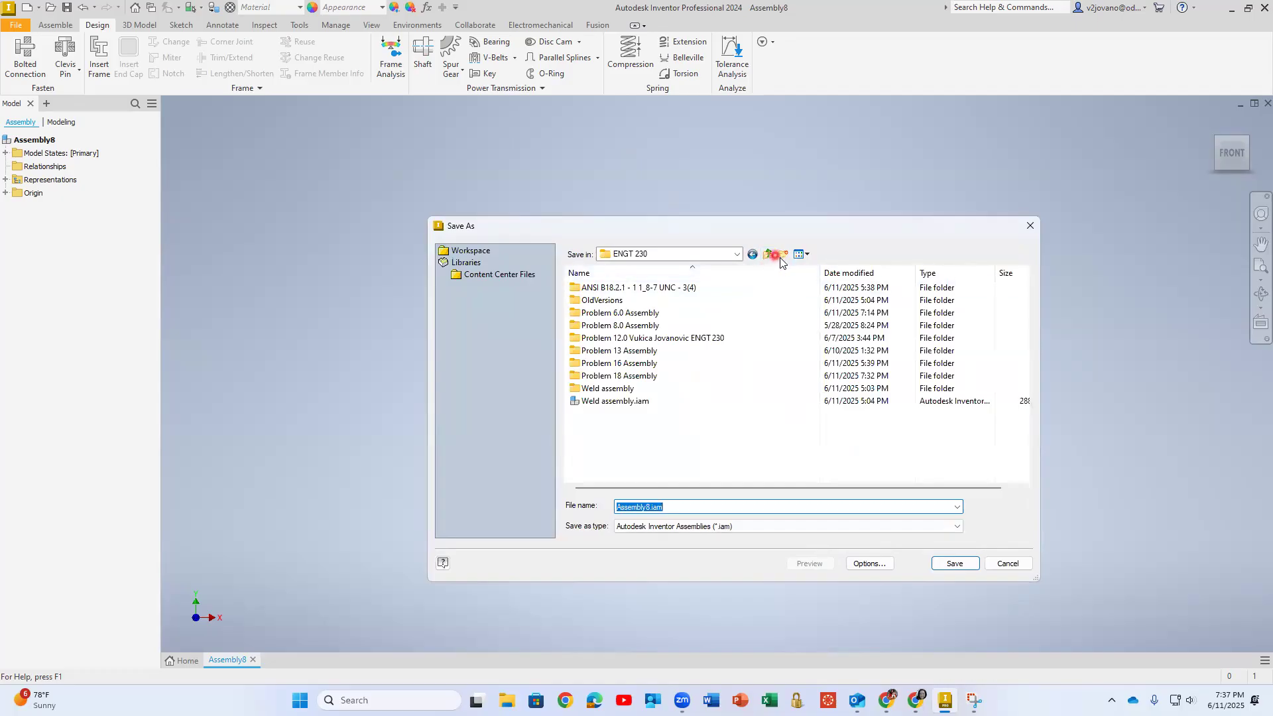
left_click(782, 255)
type("Problem 19 assembly")
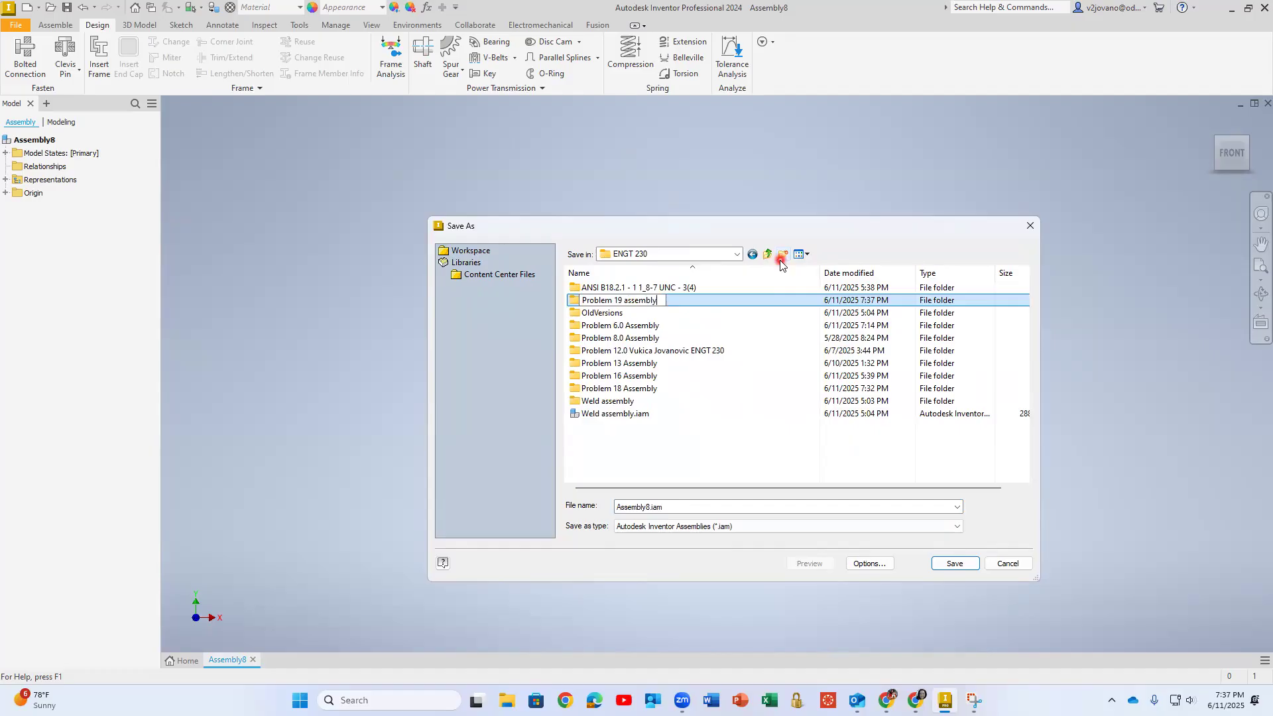
key("Return")
double_click(747, 300)
Step: Save the assembly as Assembly19 in the Problem 19 assembly folder, accepting a location outside the active project
left_click(953, 564)
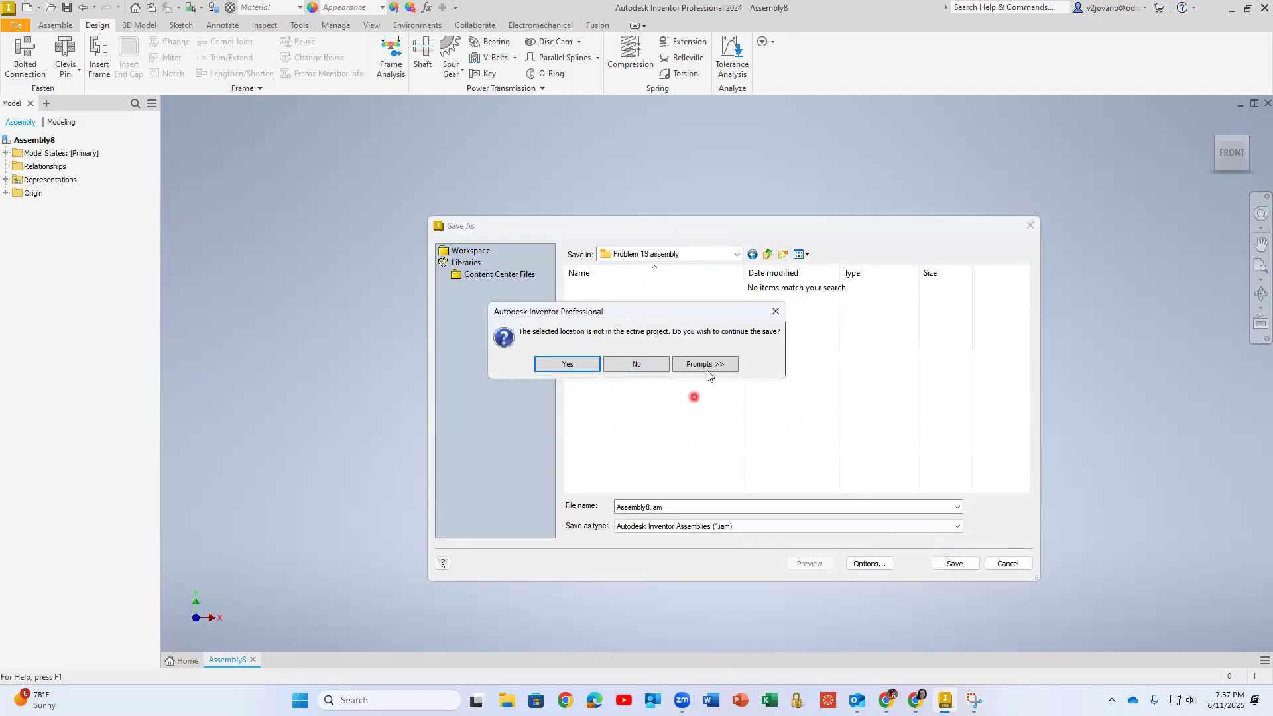
left_click(636, 364)
left_click(646, 507)
left_click(714, 503, "shift")
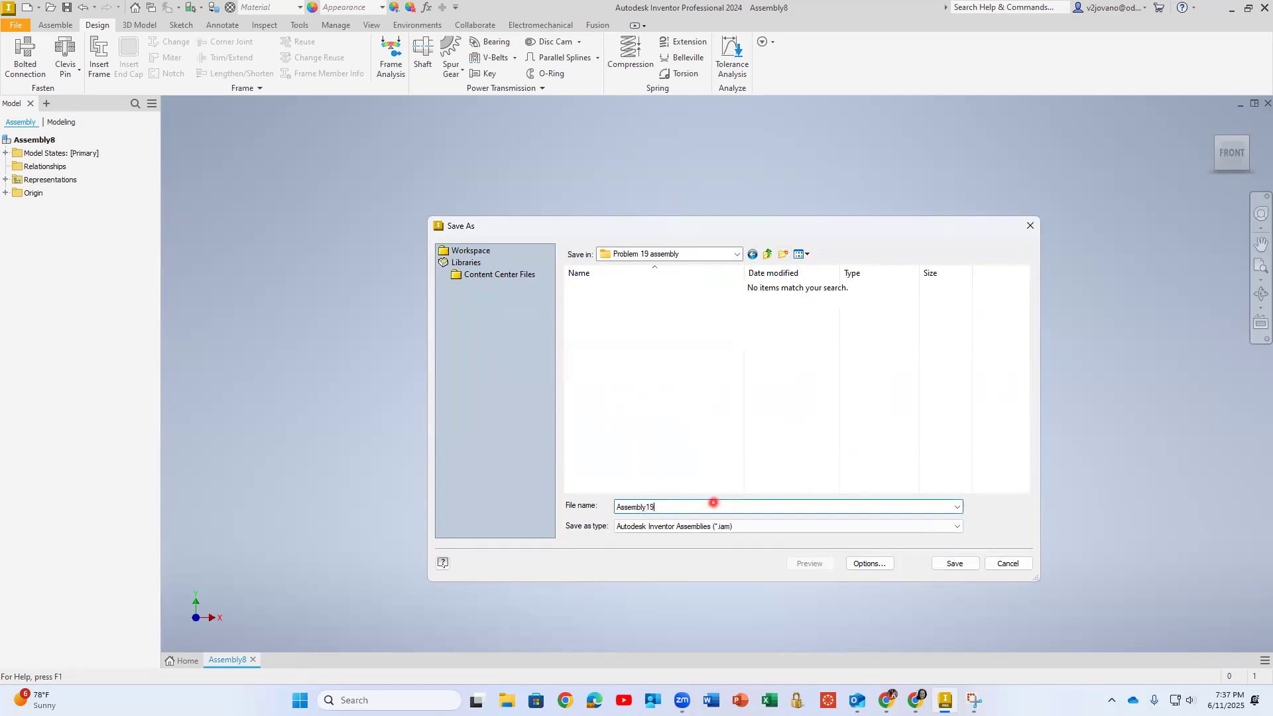
key("Return")
left_click(589, 366)
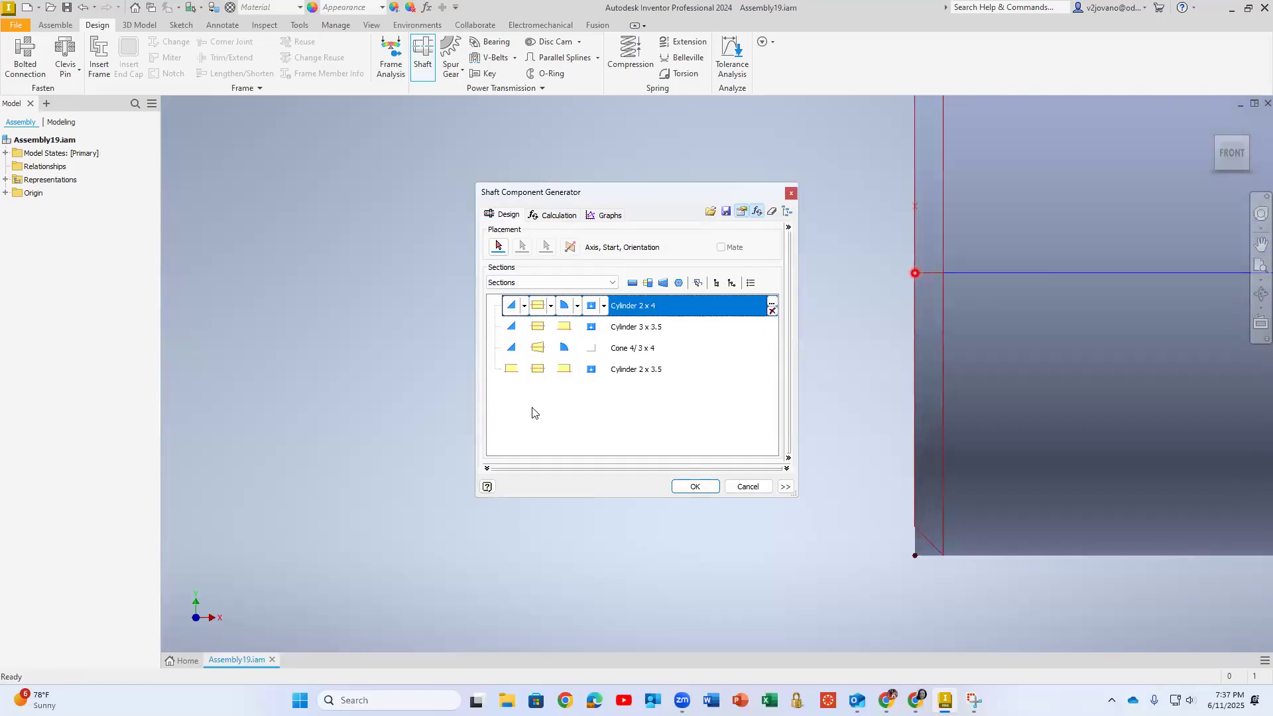
Step: Set the first cylinder section of the shaft to a main diameter of 1 in and a section length of 2 in
scroll(272, 430, "down", 5)
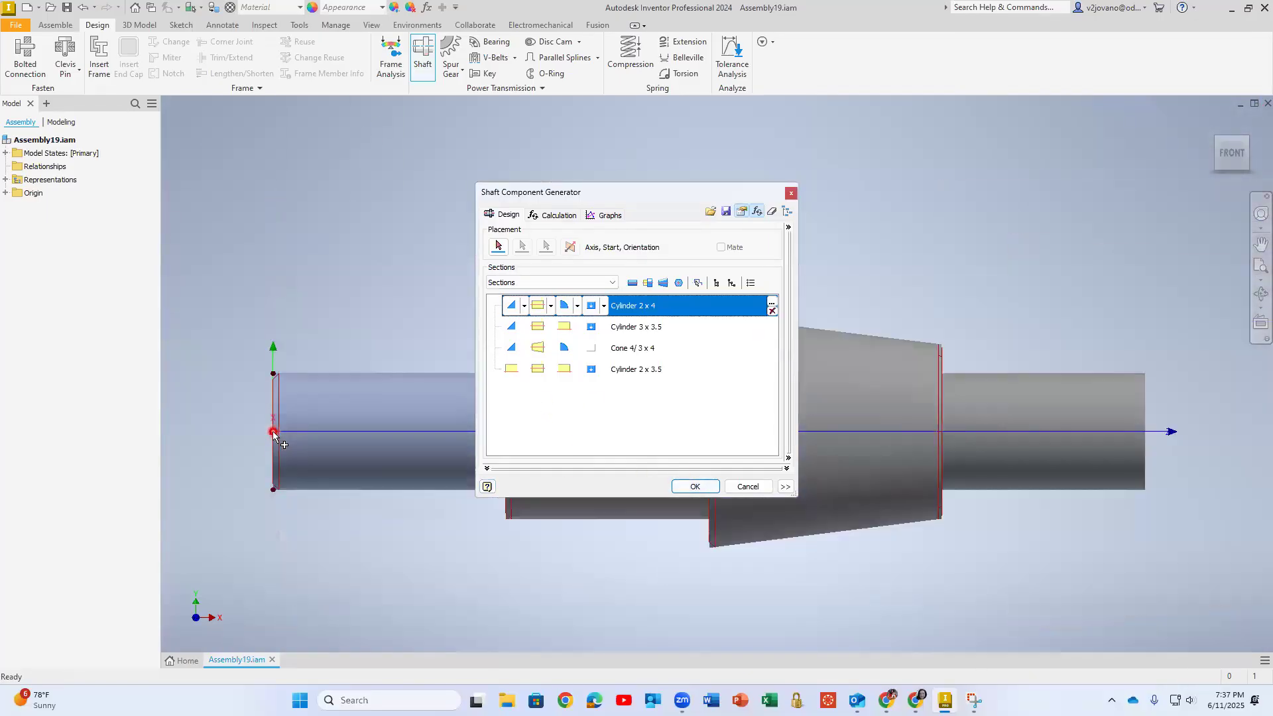
middle_click_drag(273, 431, 295, 428)
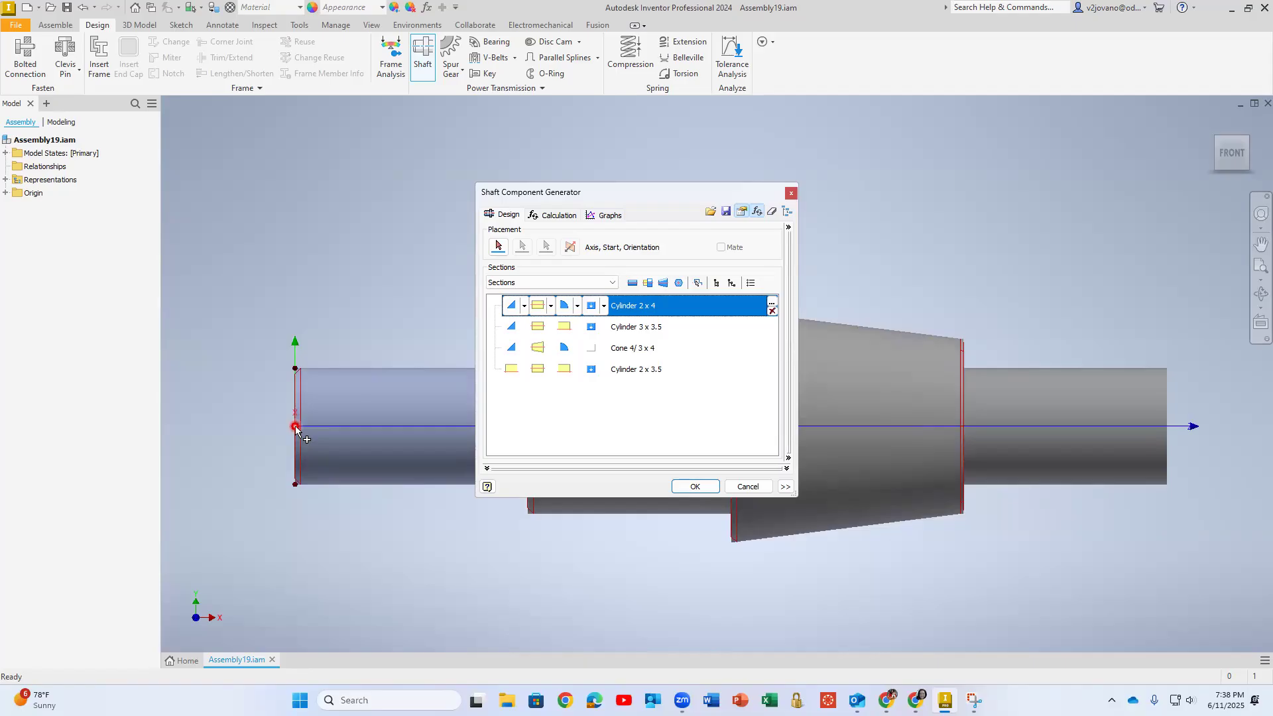
middle_click_drag(295, 428, 467, 399)
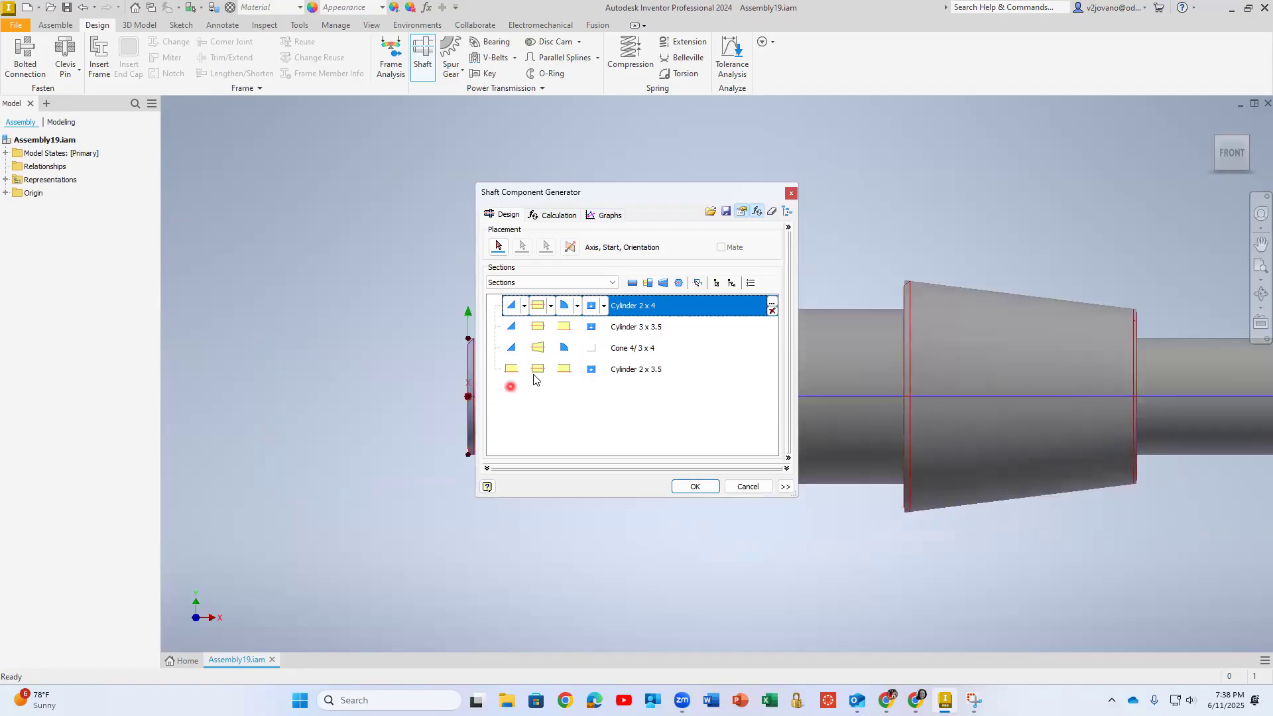
double_click(643, 305)
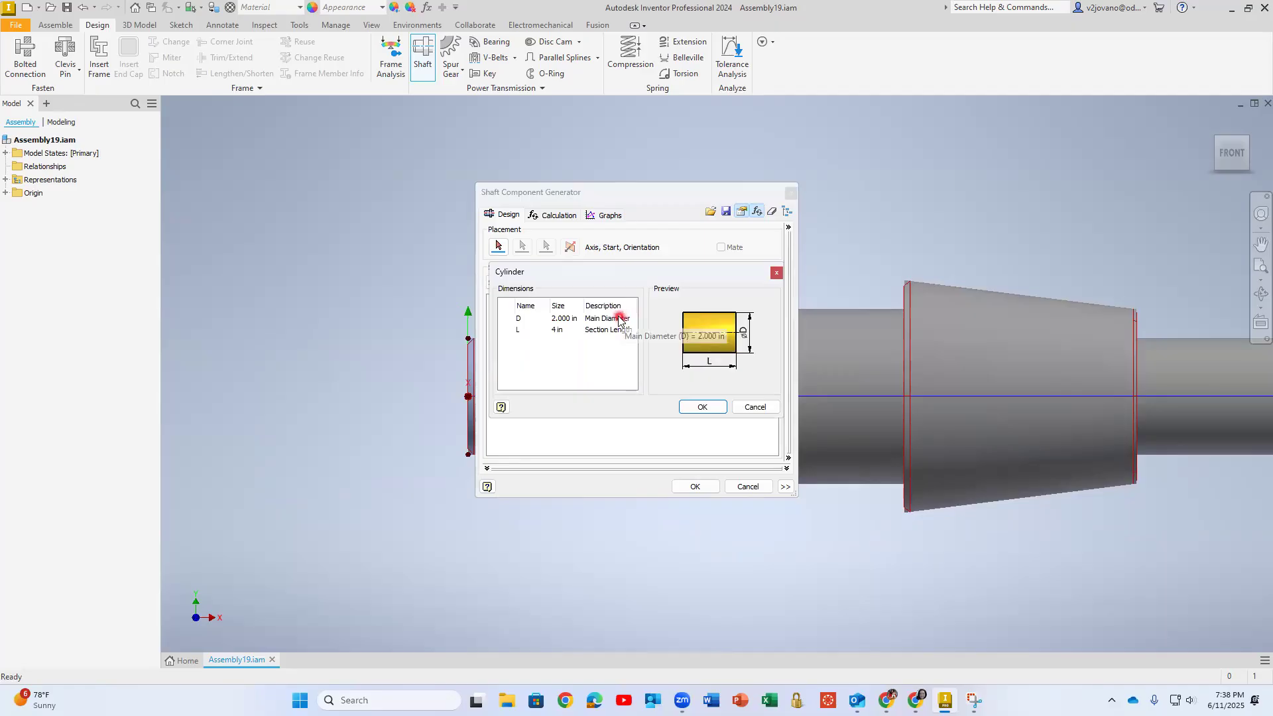
left_click(569, 319)
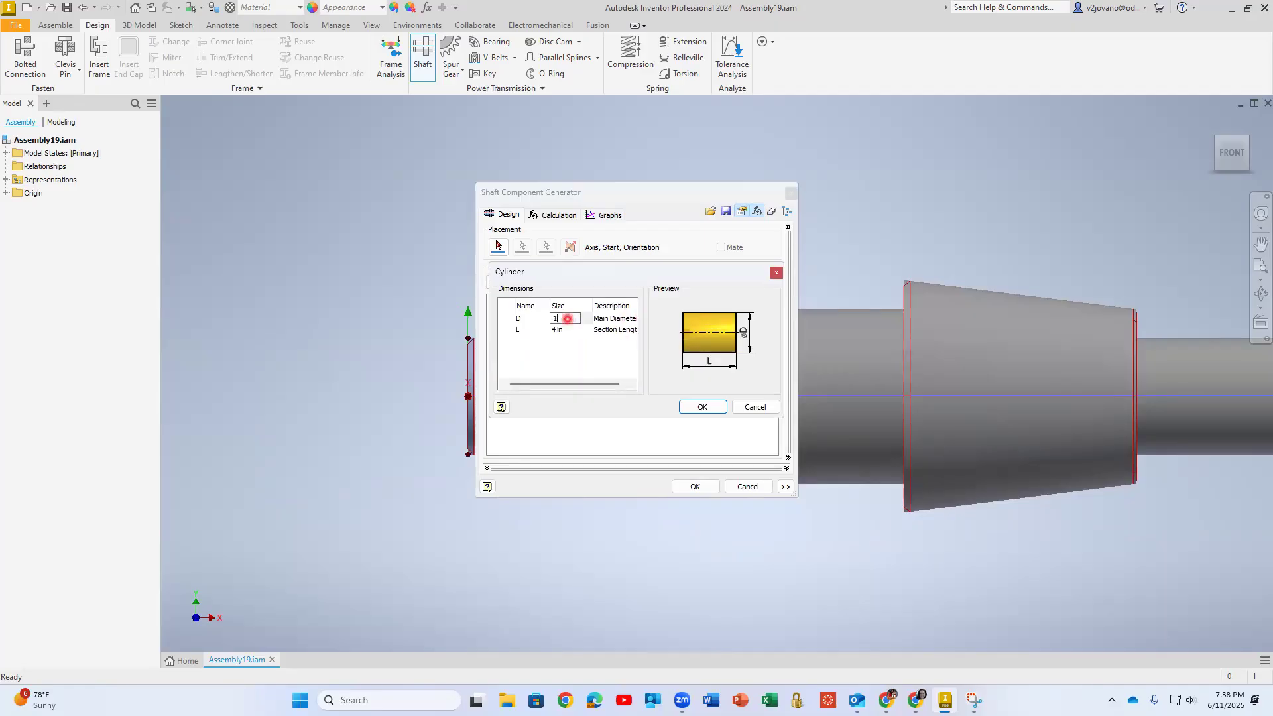
left_click(567, 330)
type("2")
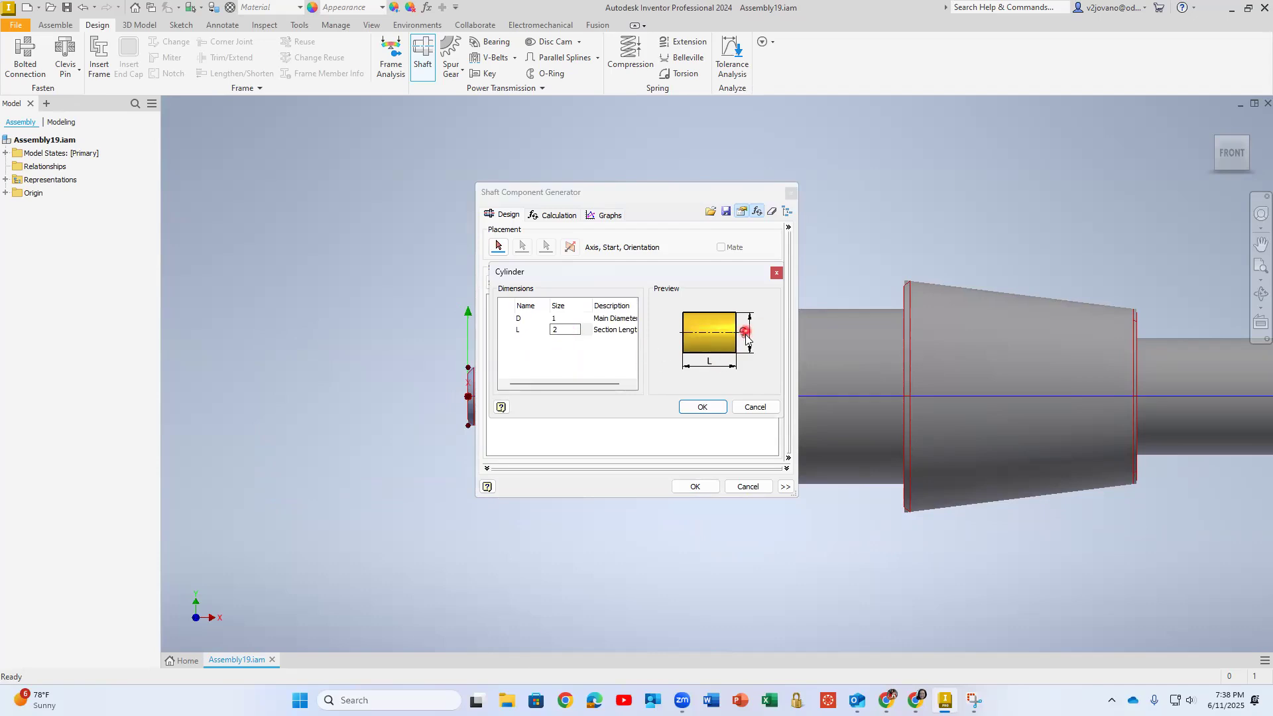
left_click(702, 406)
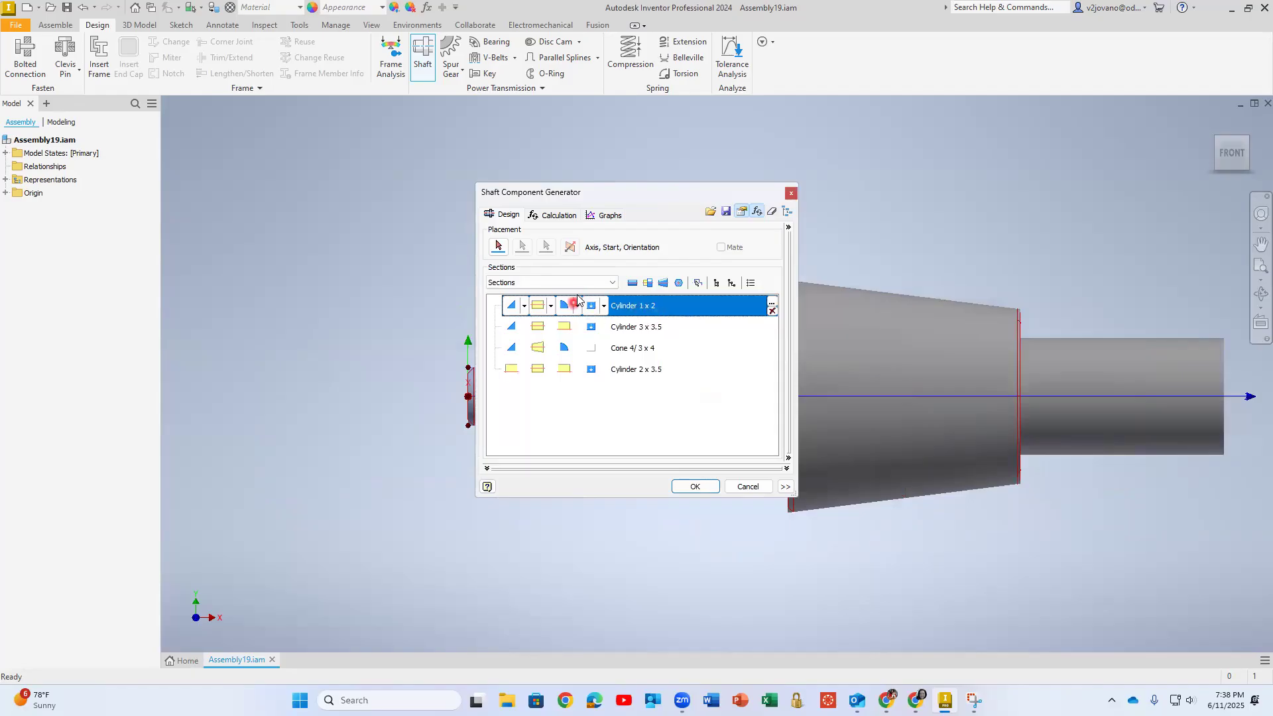
Step: Set both edges of the Cylinder 1 x 2 section to No feature
left_click(524, 307)
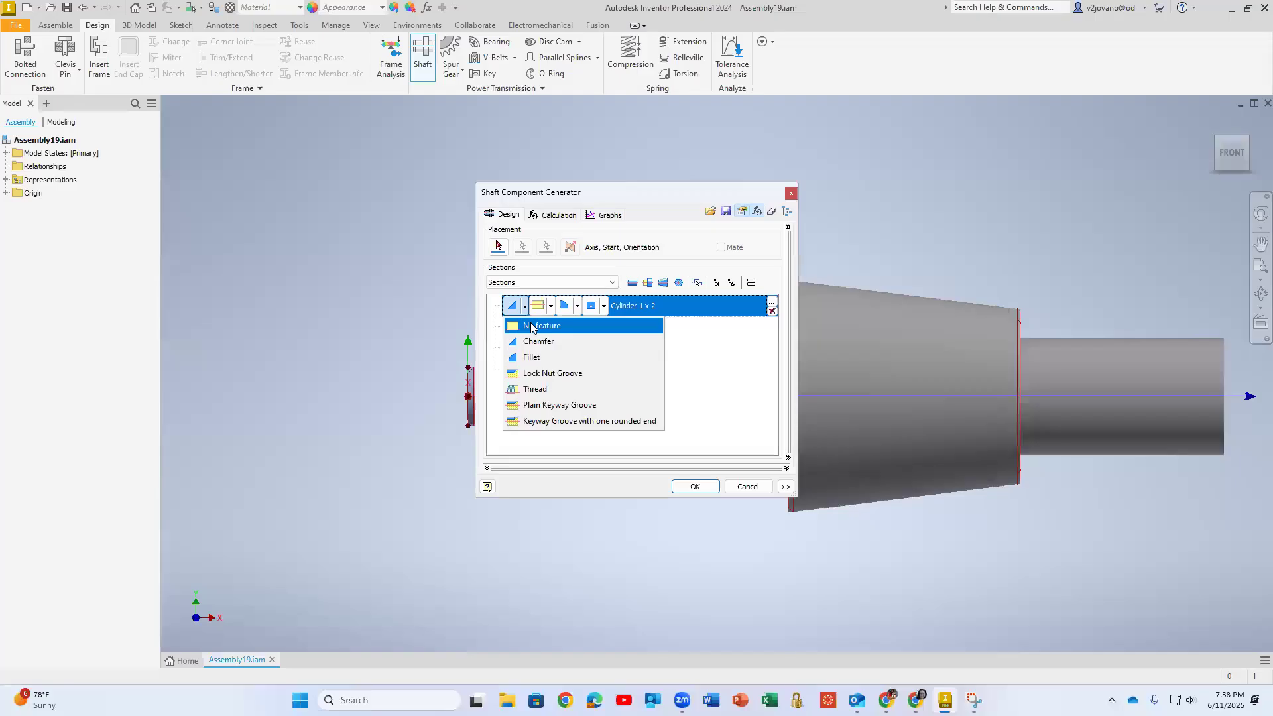
left_click(532, 325)
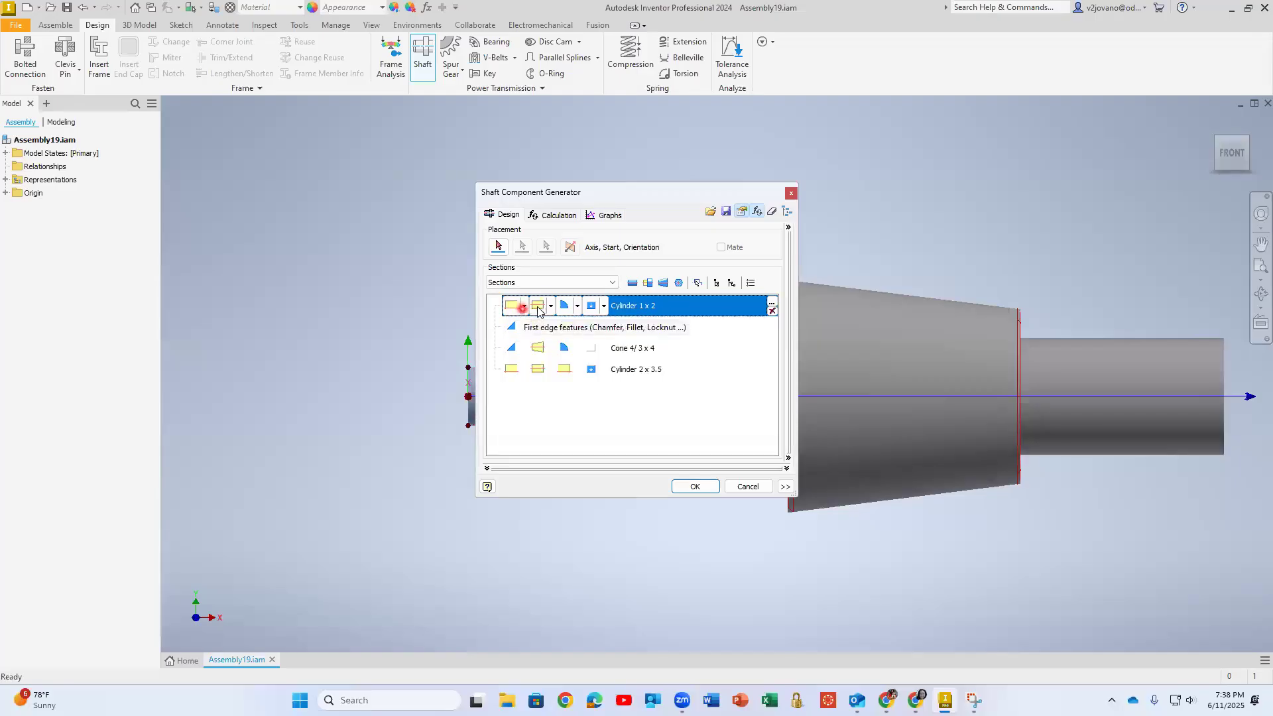
left_click(576, 307)
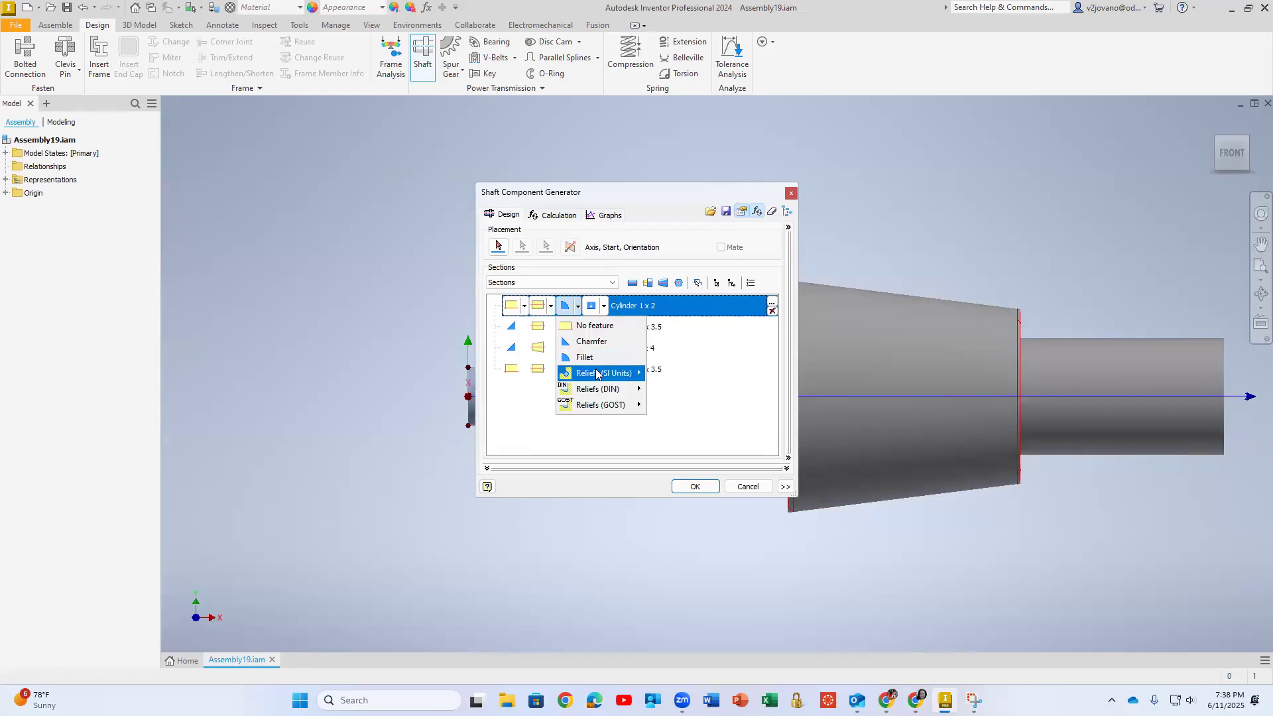
left_click(593, 326)
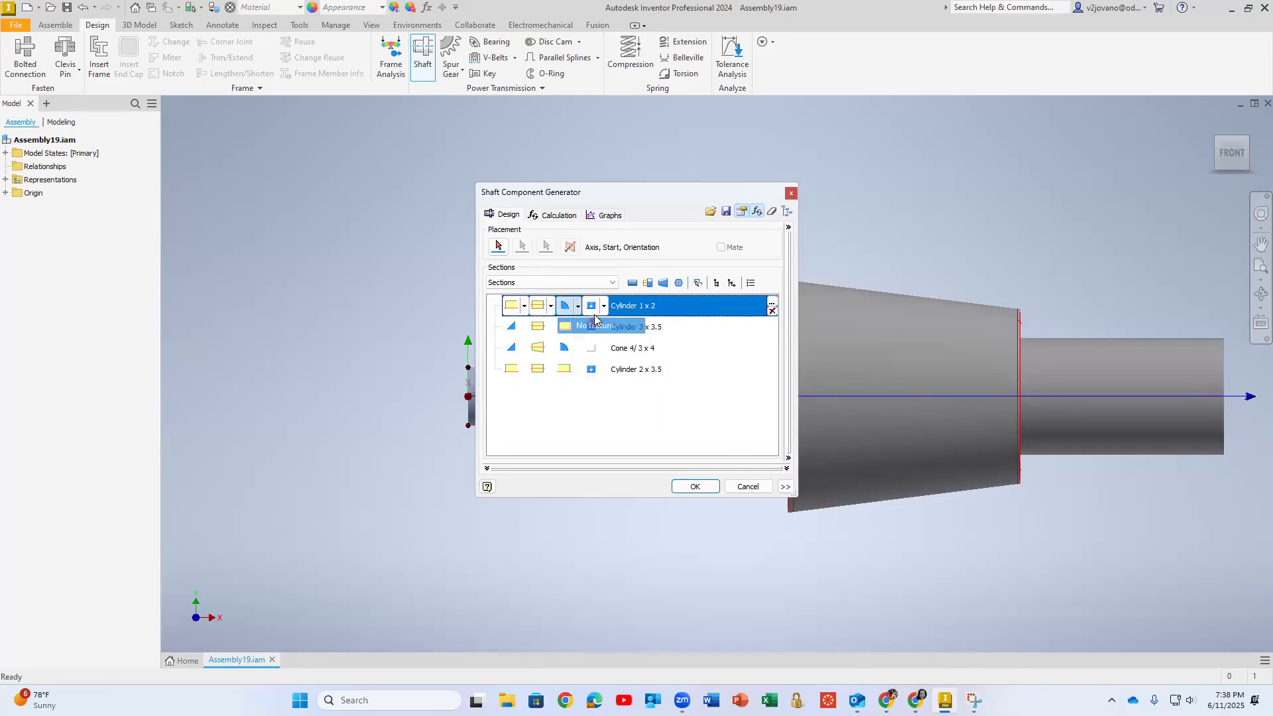
Step: Assign Chamfer to both the first and second edges of the Cylinder 3 x 3.5 section
left_click(516, 328)
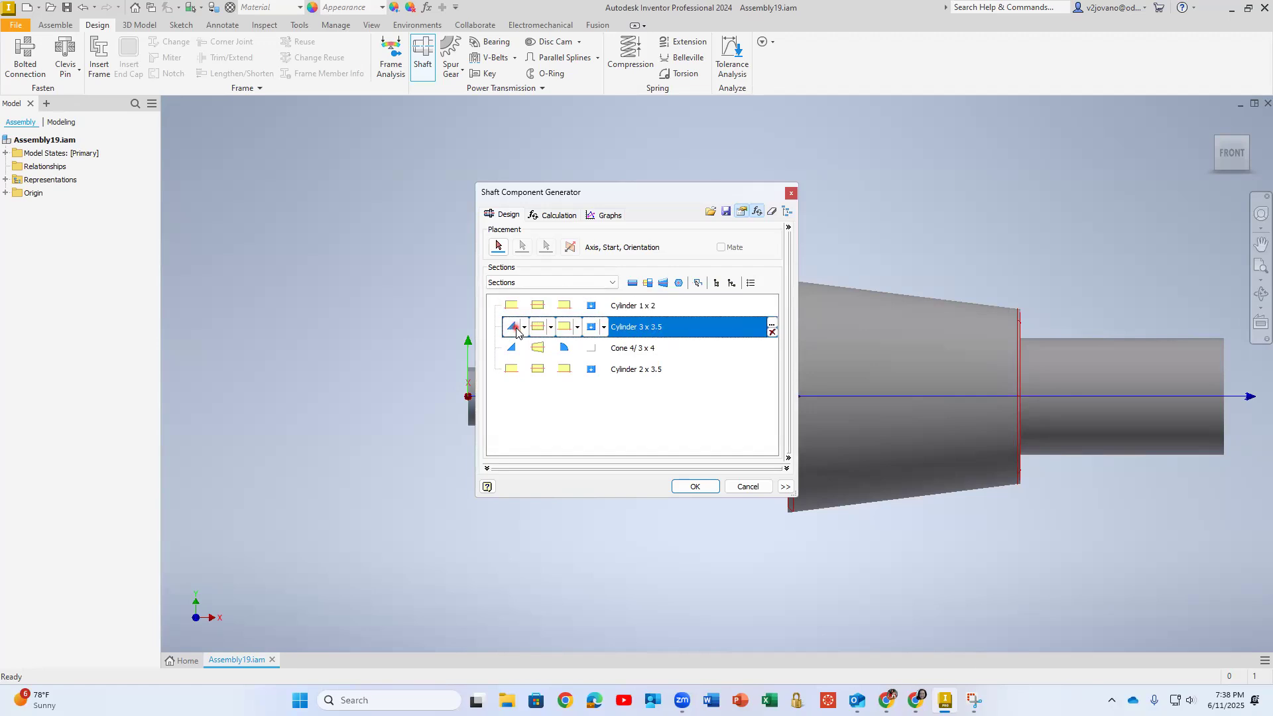
left_click(524, 327)
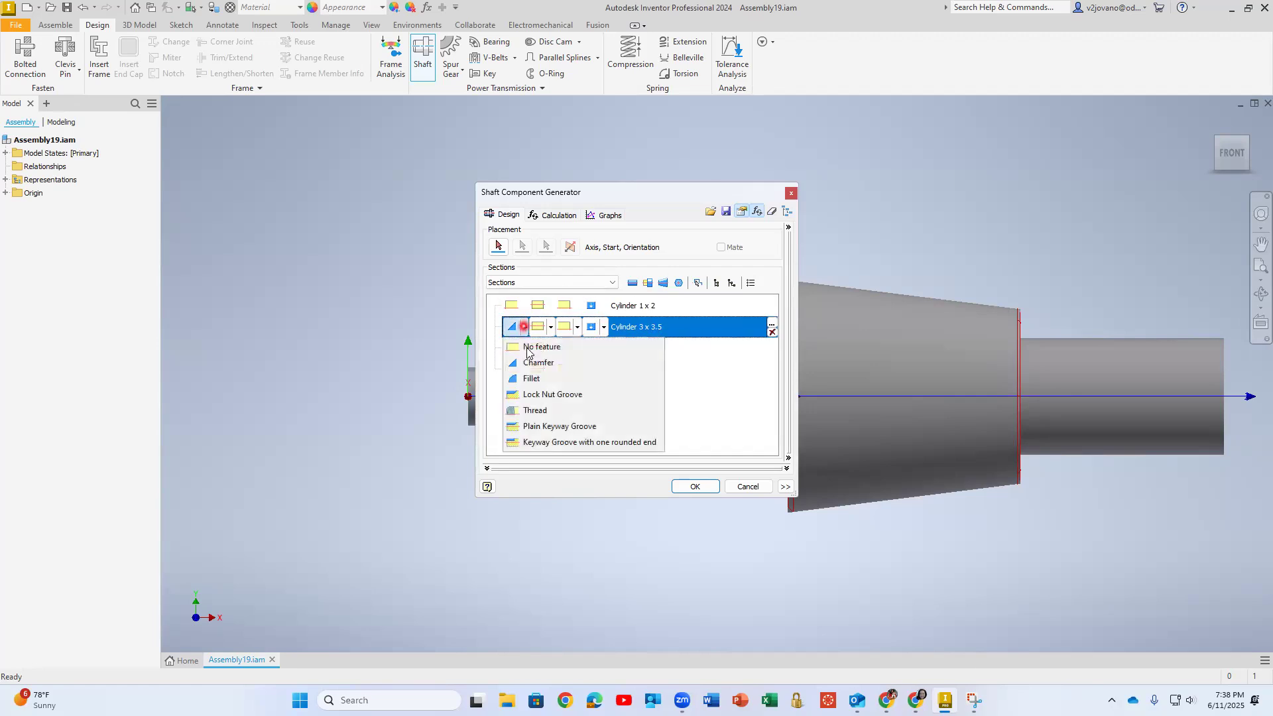
left_click(538, 363)
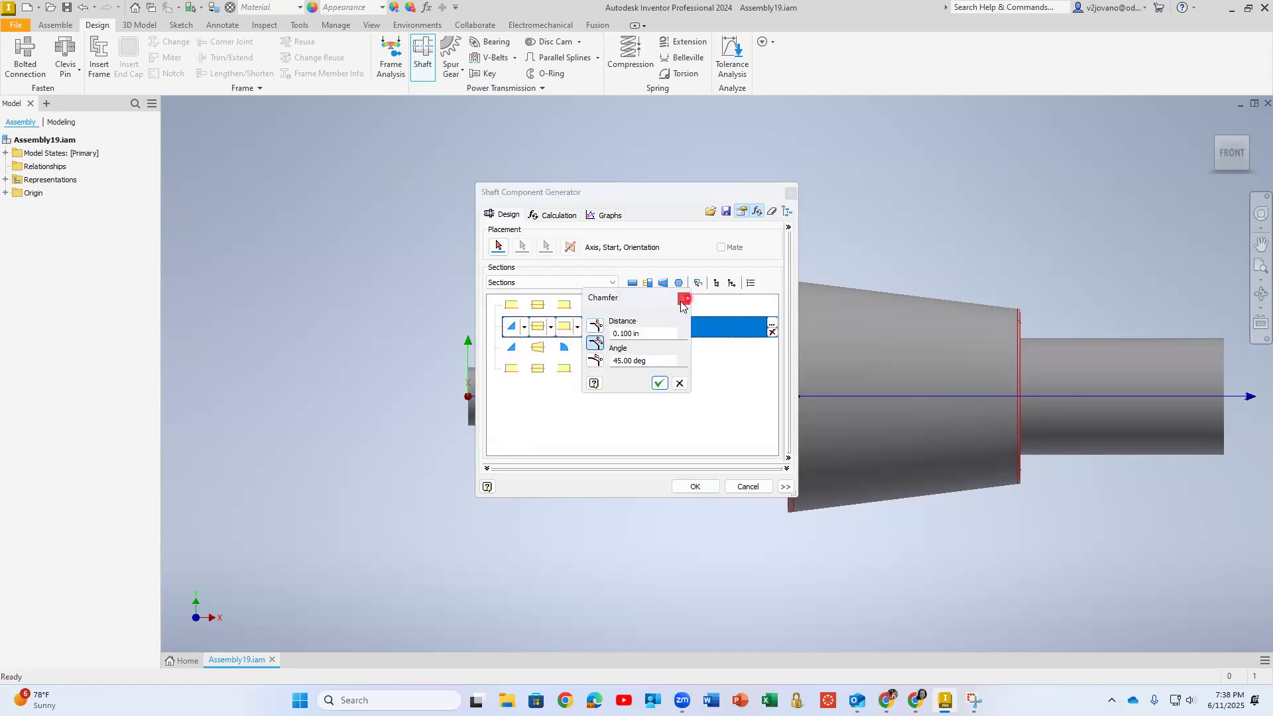
left_click(682, 302)
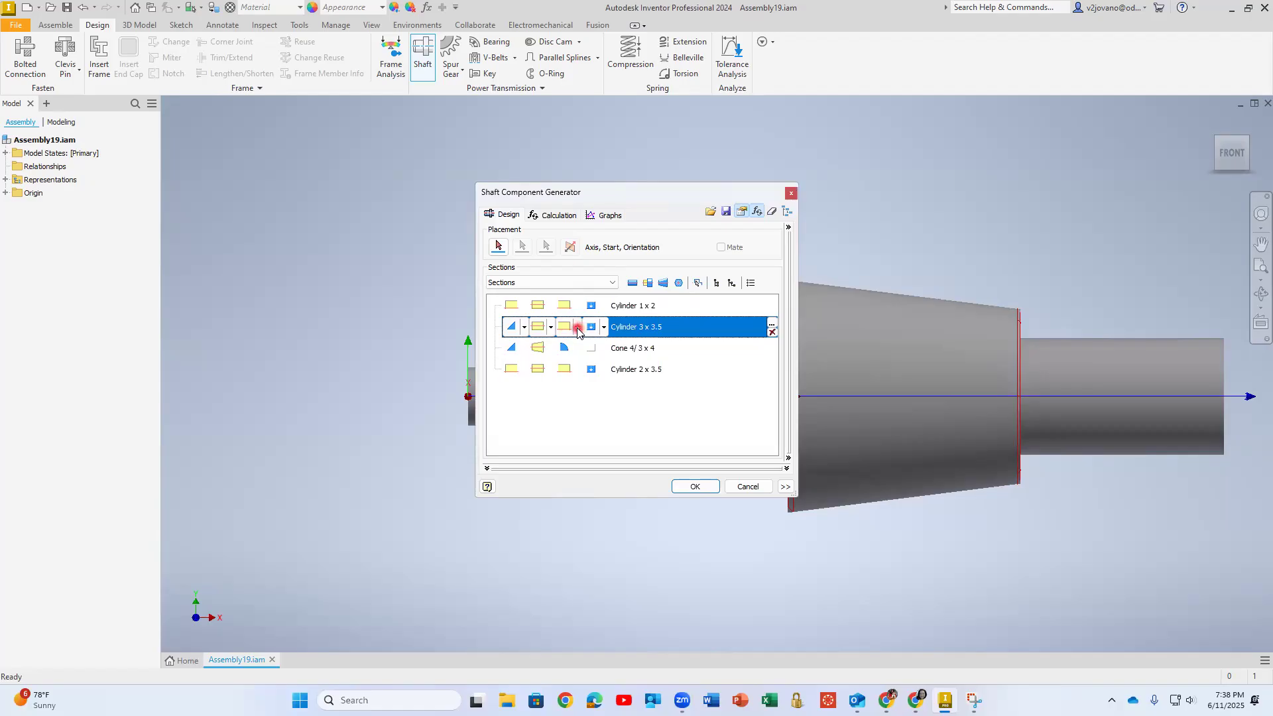
left_click(578, 328)
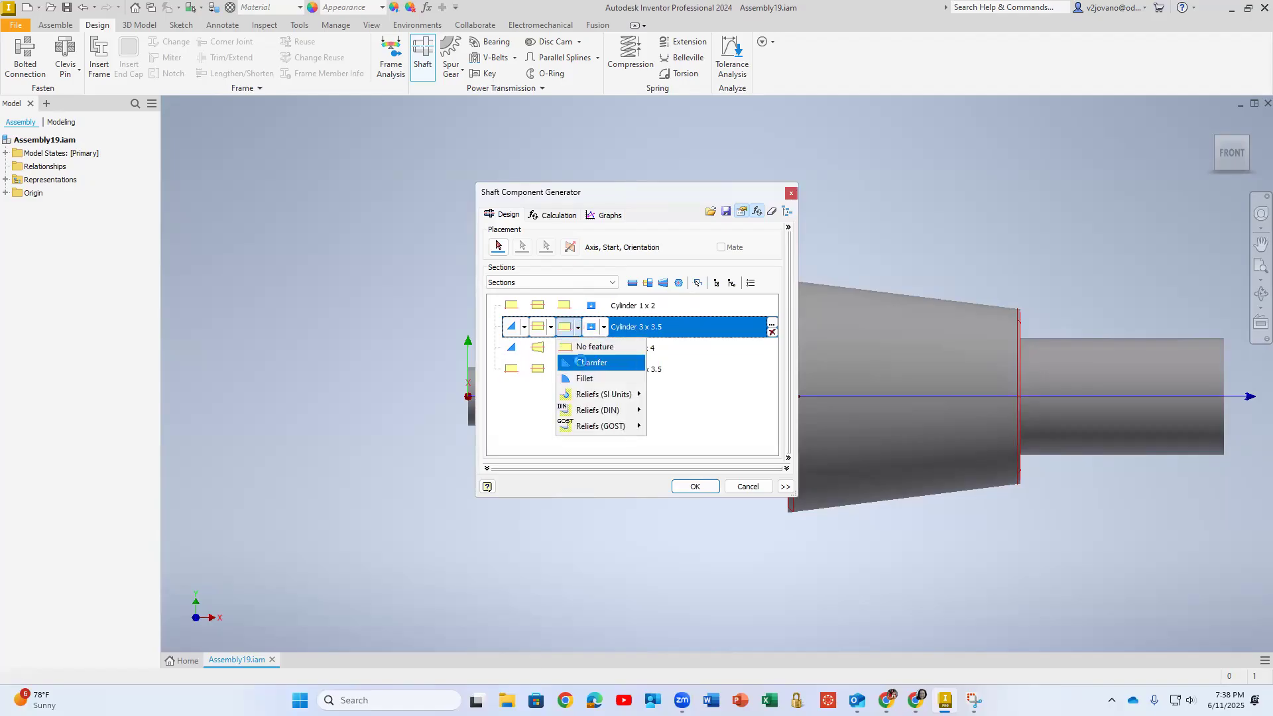
left_click(582, 361)
left_click(684, 298)
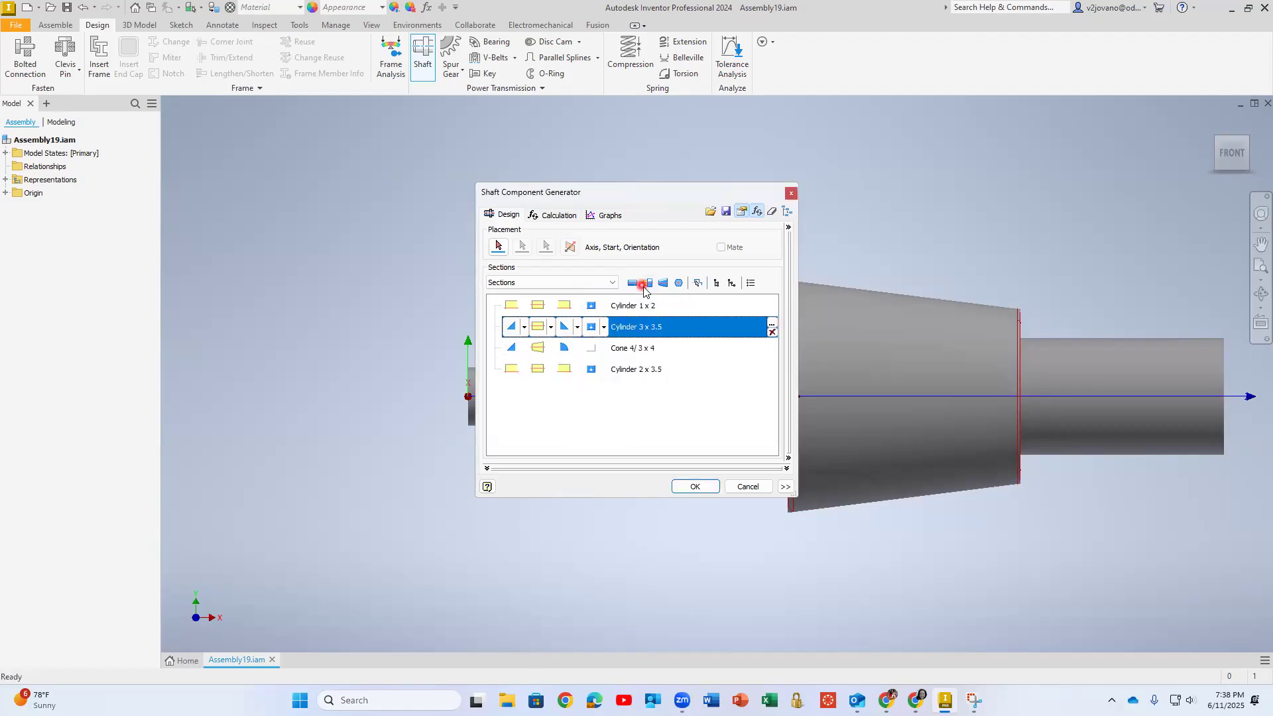
Step: Assign Chamfer to the second edge of the Cylinder 1 x 2 section
left_click(565, 308)
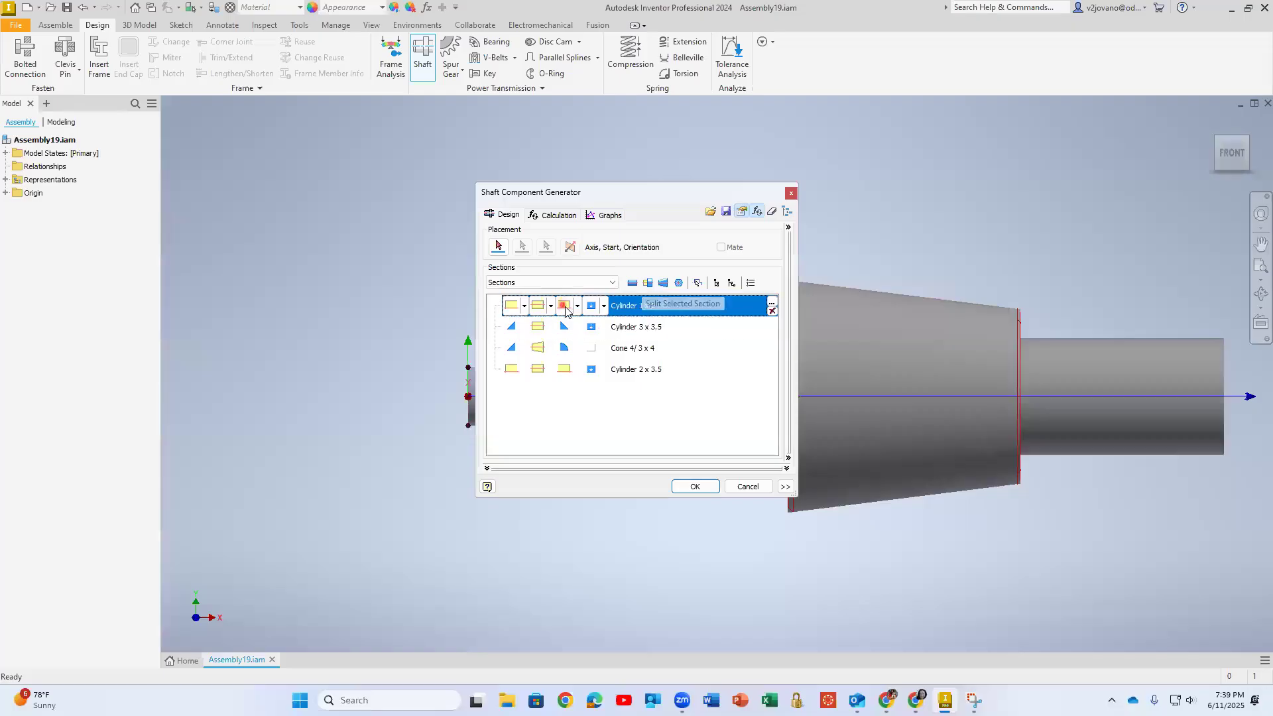
left_click(578, 306)
left_click(589, 341)
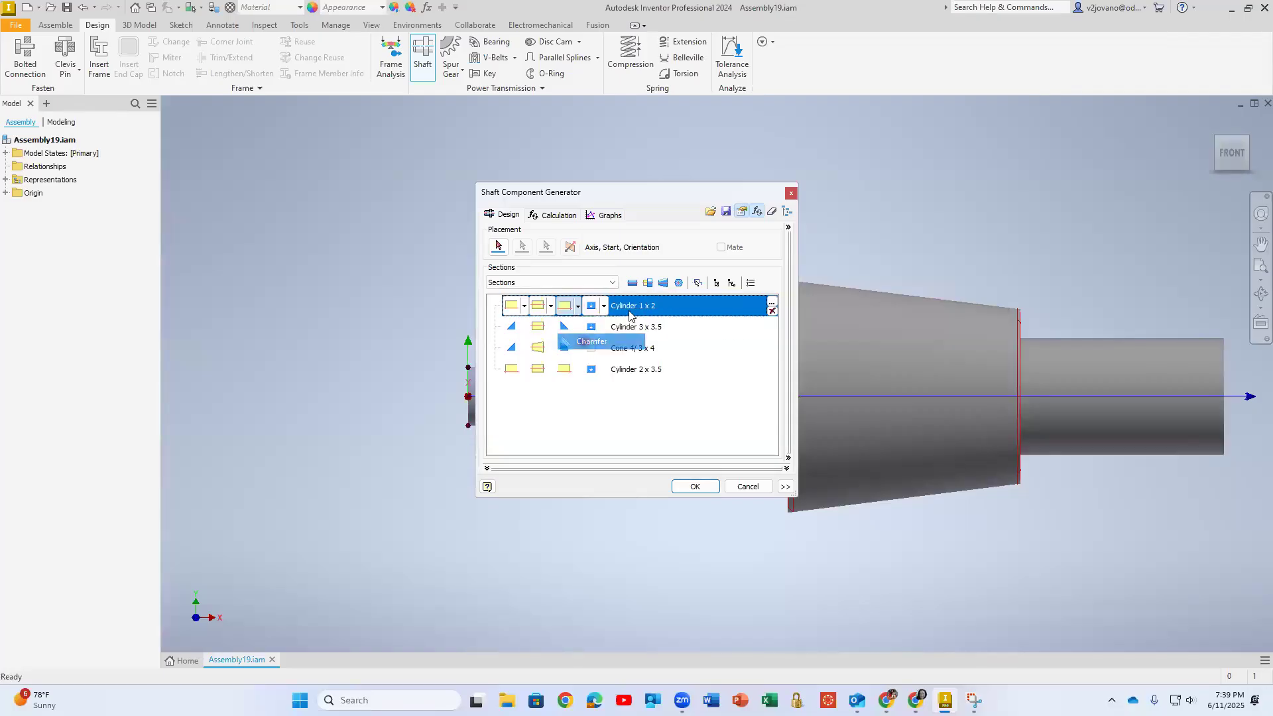
left_click(683, 299)
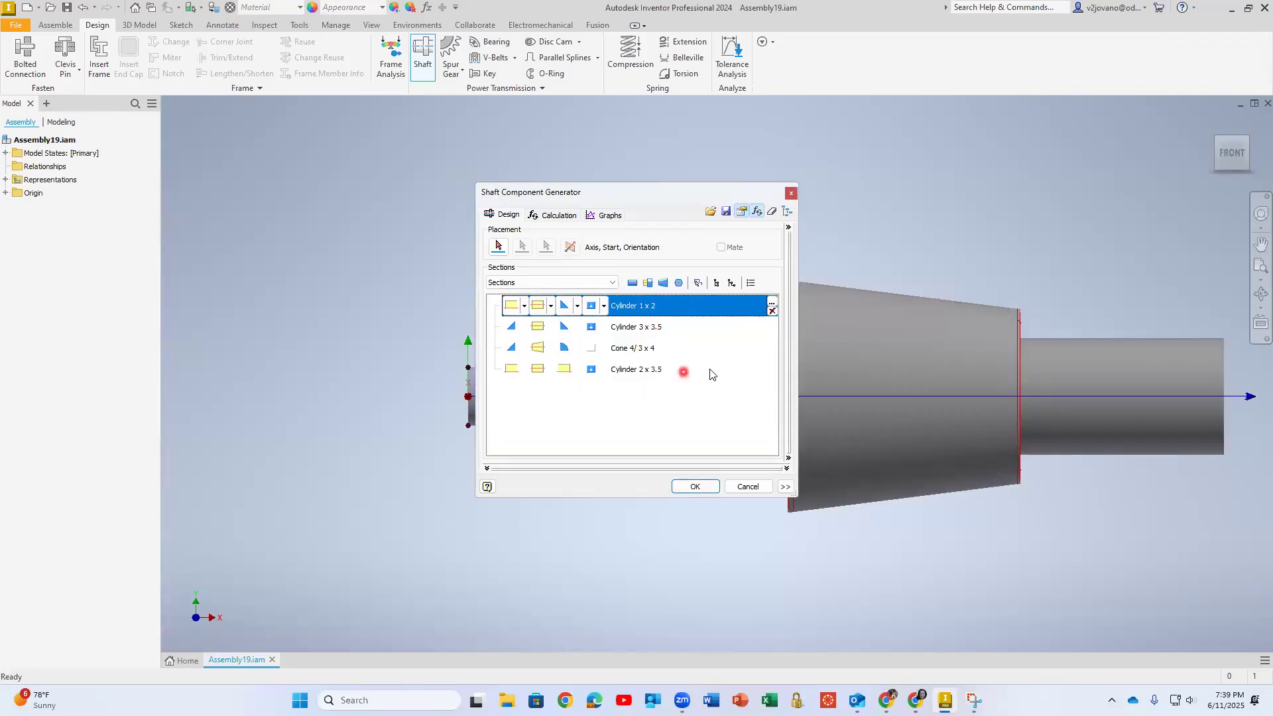
Step: Set the second cylinder section to a main diameter of 1 in and a section length of 1 in
left_click(662, 327)
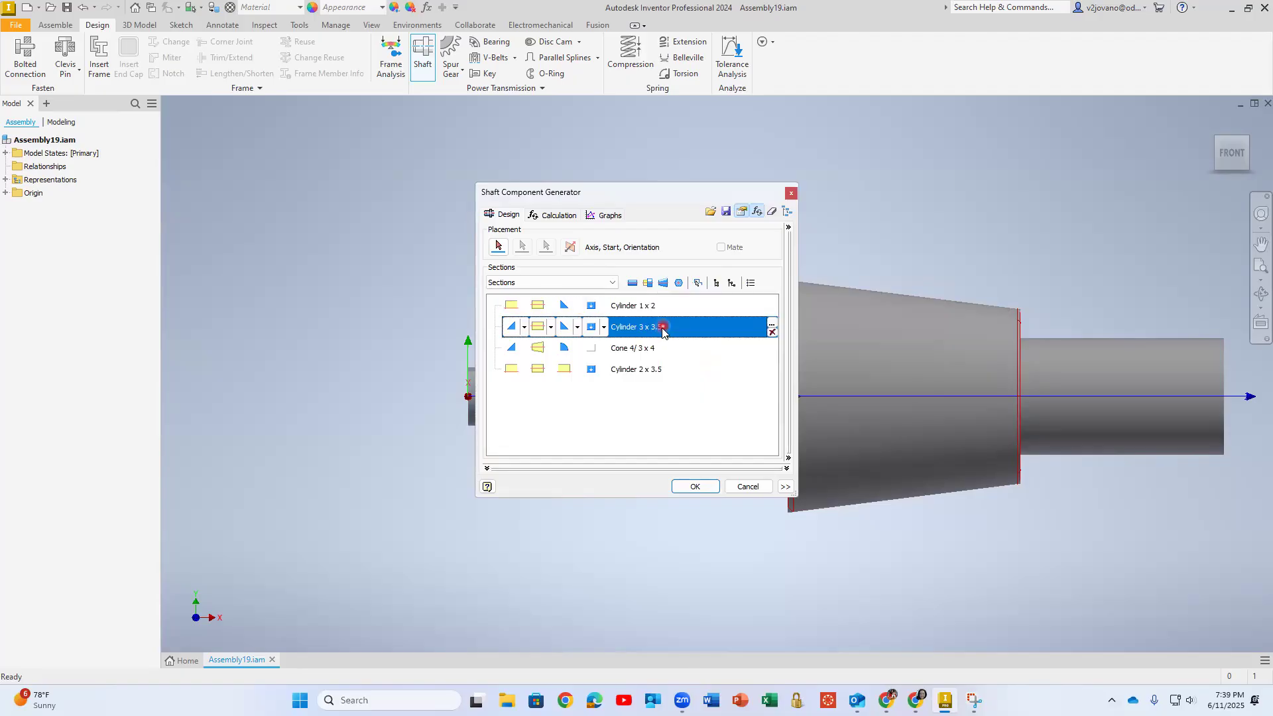
double_click(649, 331)
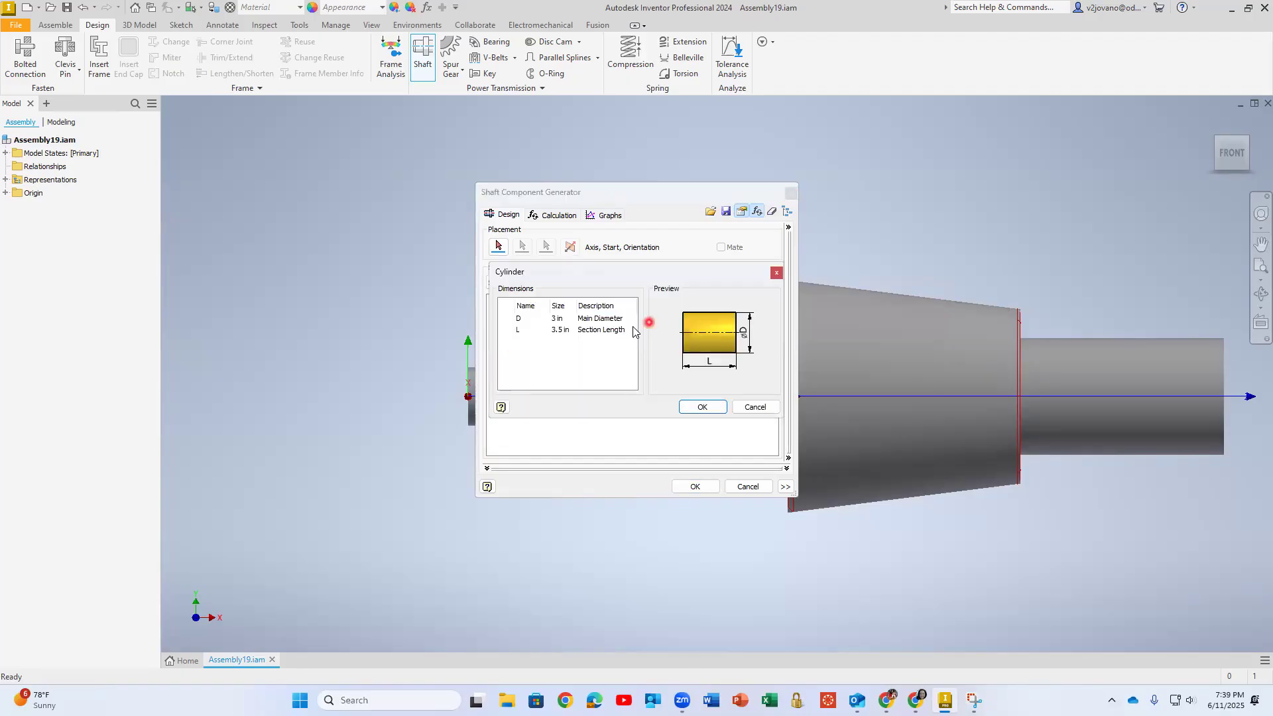
left_click(563, 318)
left_click_drag(566, 319, 557, 315)
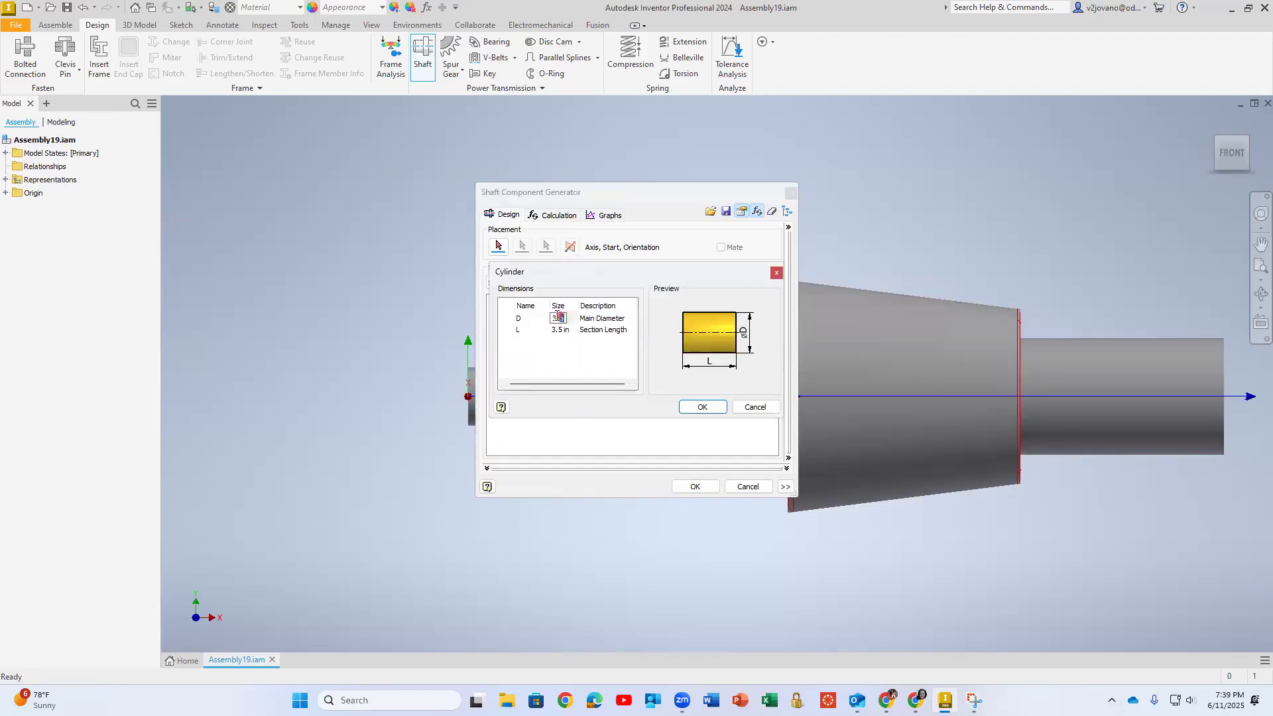
type("1")
left_click(562, 330)
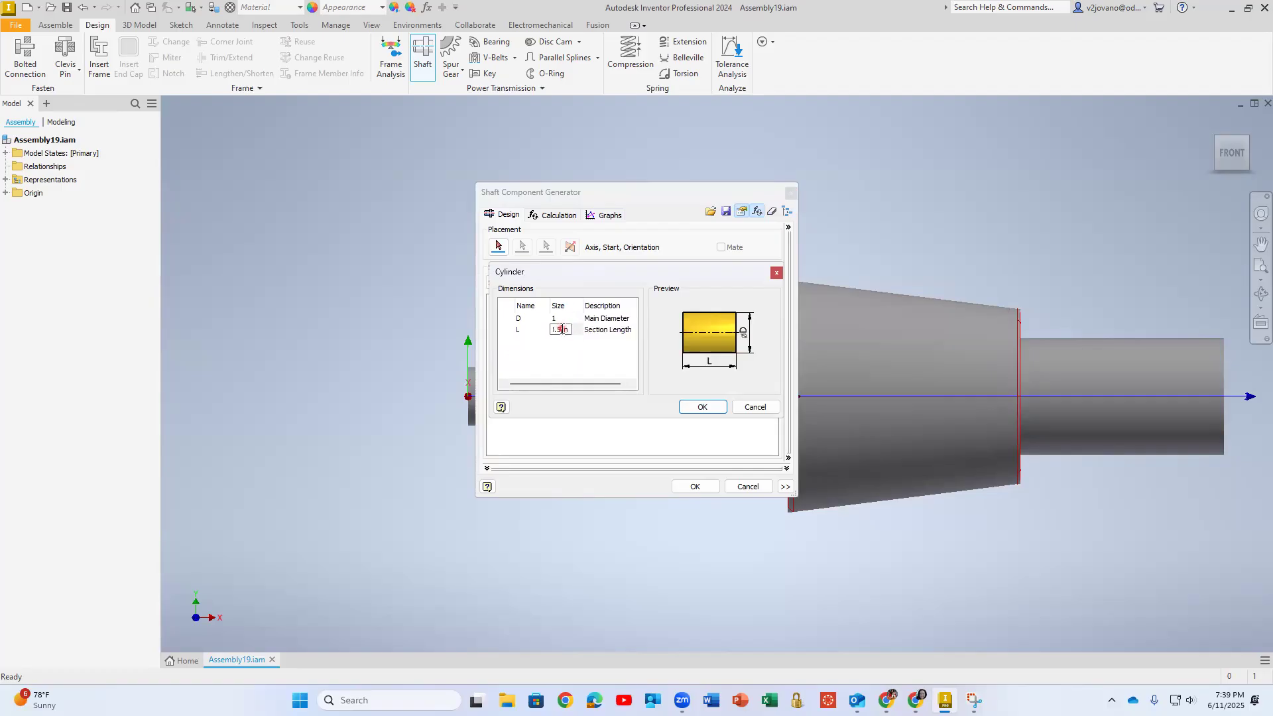
left_click_drag(568, 329, 556, 328)
type("1")
left_click(688, 412)
Step: Uncover the shaft preview and clear the conflicting edge features where the 1 x 2 and 1 x 1 cylinder sections meet
left_click_drag(618, 191, 312, 232)
middle_click_drag(633, 325, 750, 247)
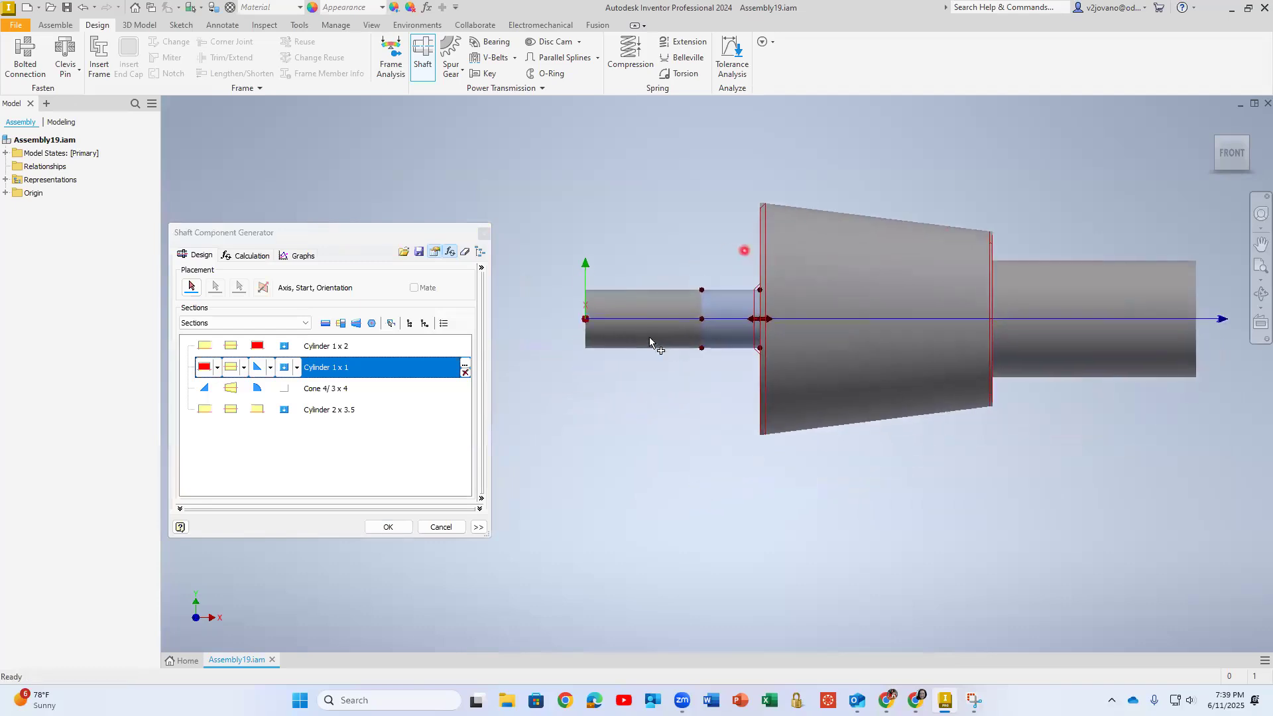
left_click(347, 240)
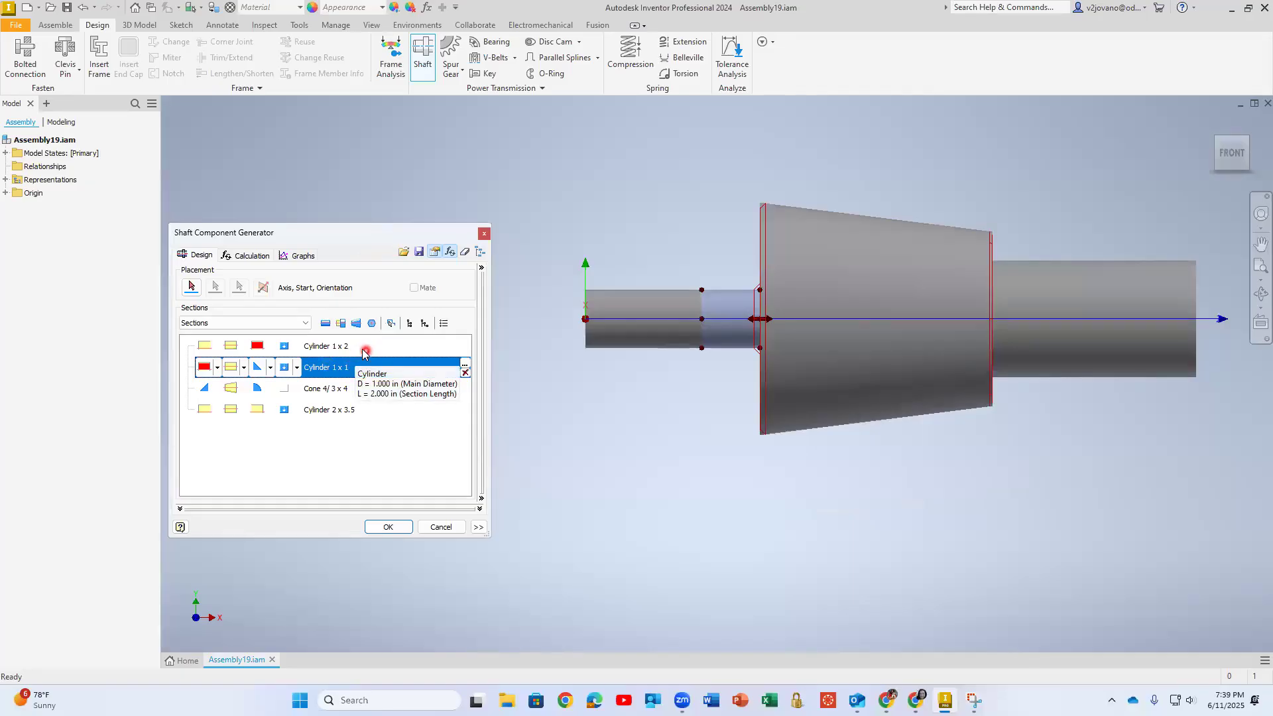
left_click(255, 345)
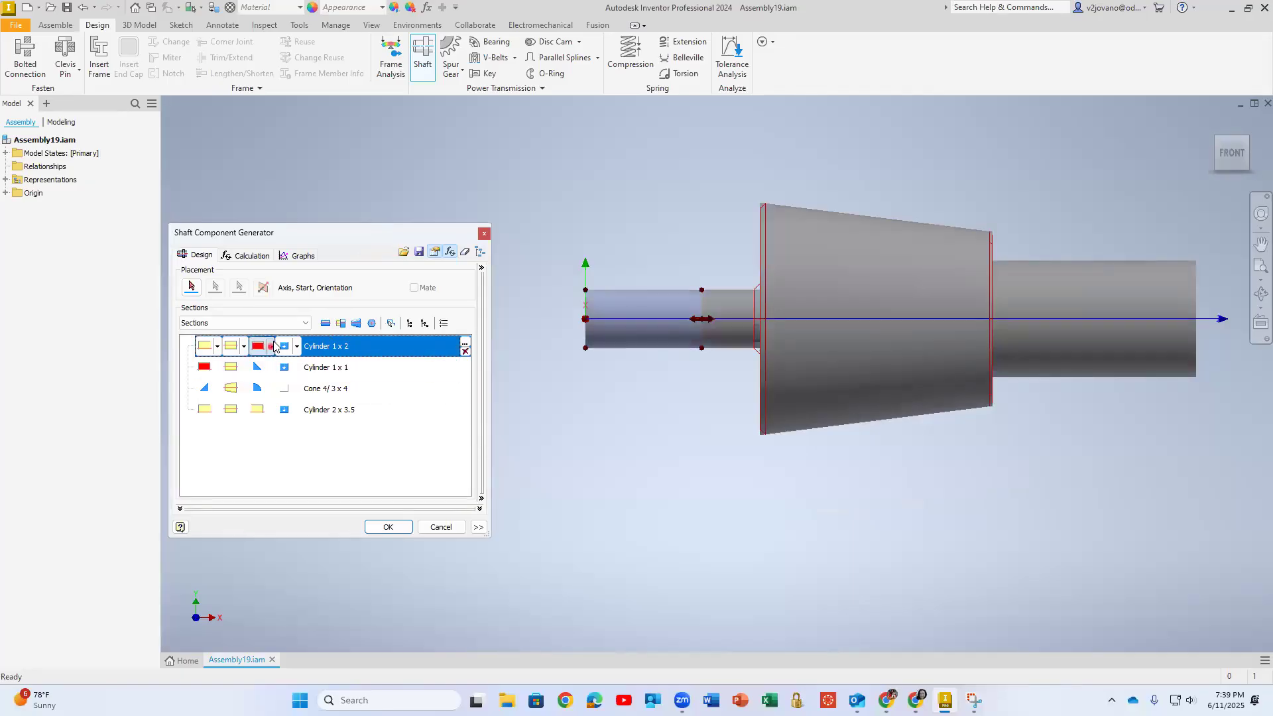
left_click(213, 367)
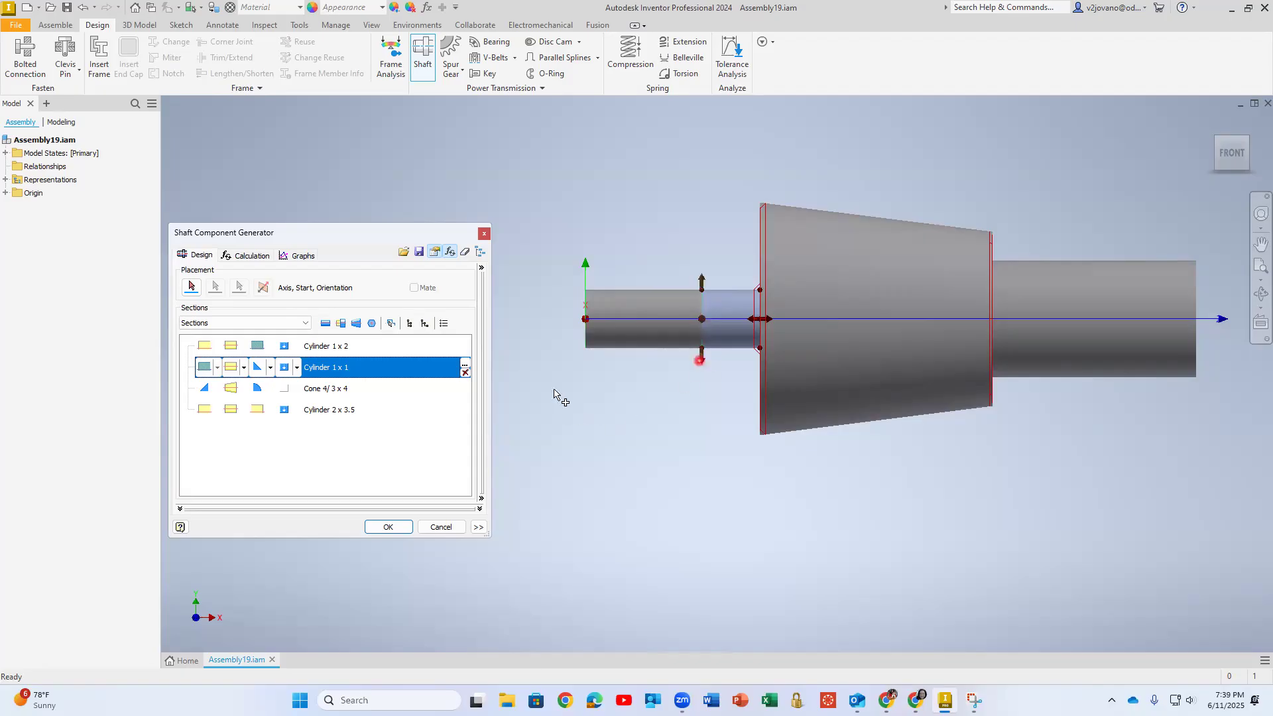
Step: Change the Cone 4/3 x 4 section's type to Cylinder, accepting the removal of its attached features
left_click(344, 391)
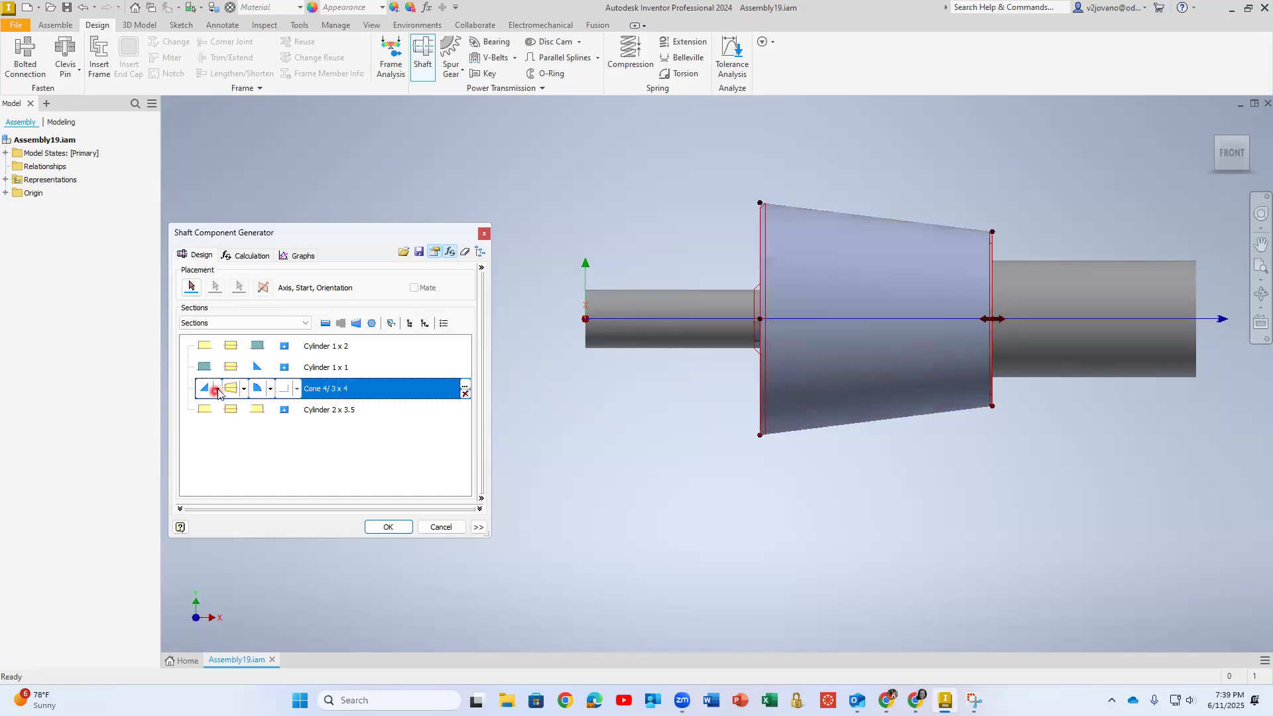
left_click(244, 389)
left_click(250, 408)
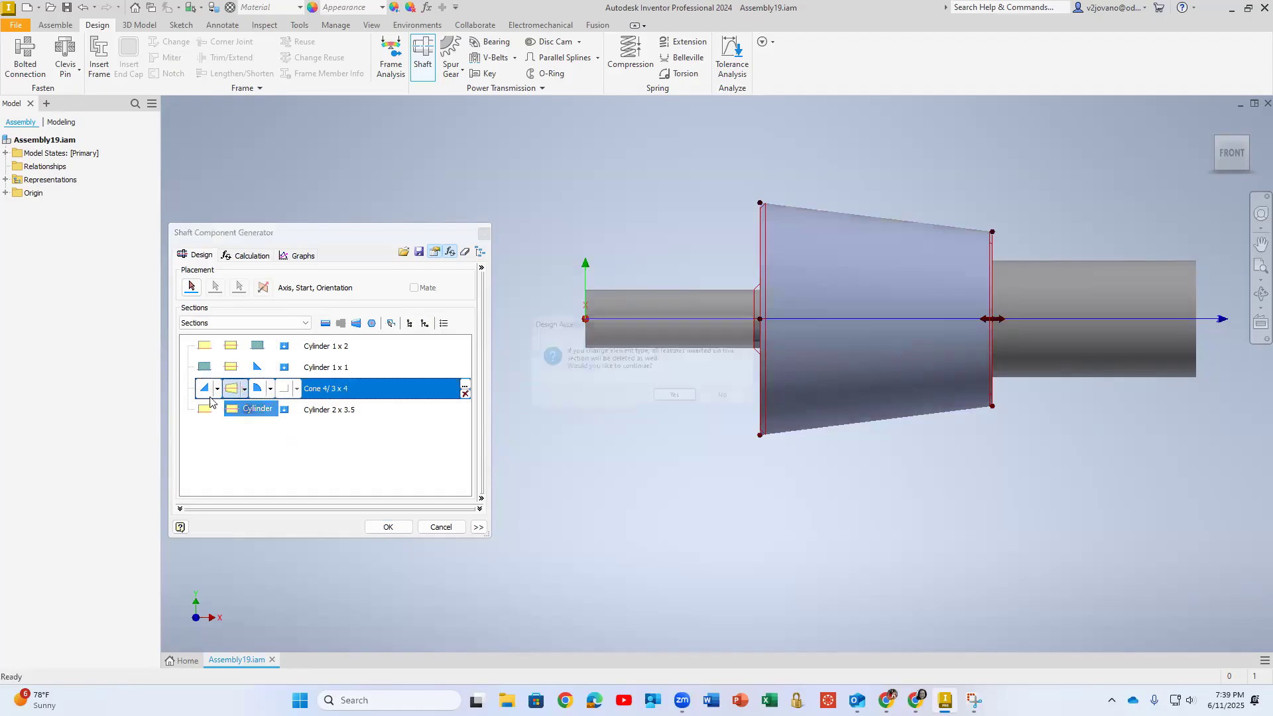
left_click(670, 399)
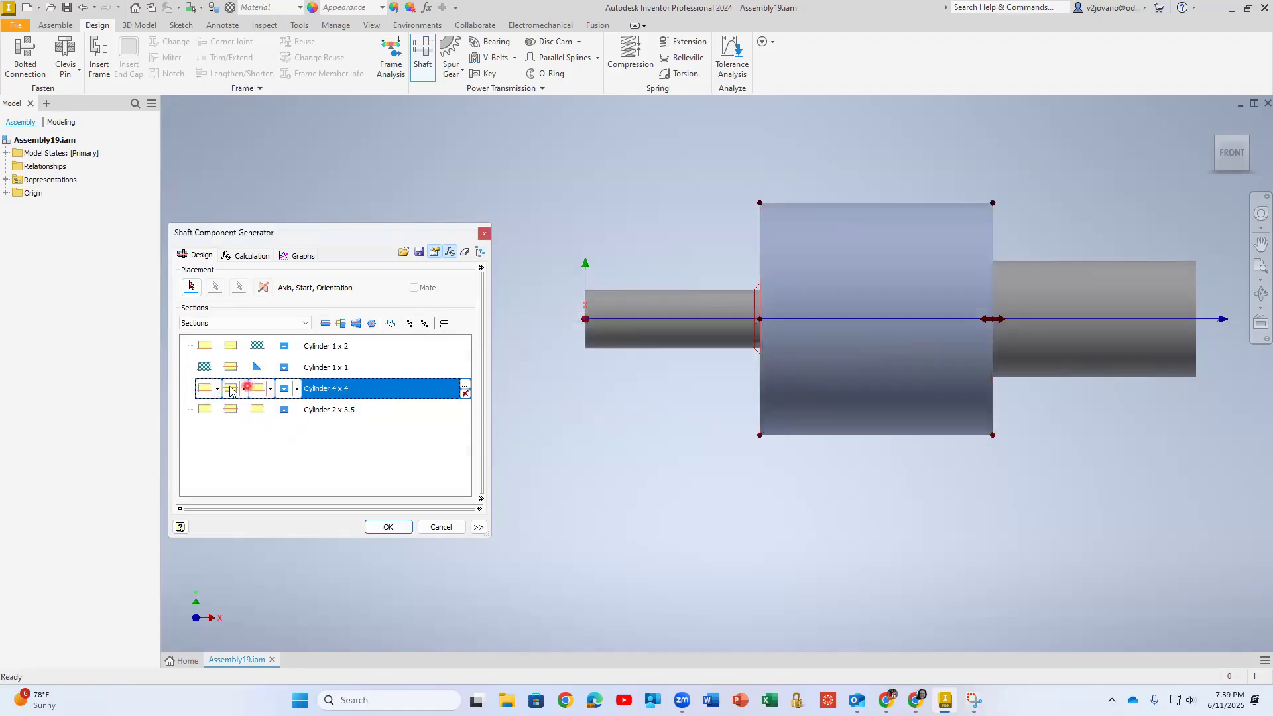
Step: Set the third section's cylinder to a main diameter of 1 in and a section length of 1 in
left_click(359, 388)
double_click(340, 389)
left_click(574, 318)
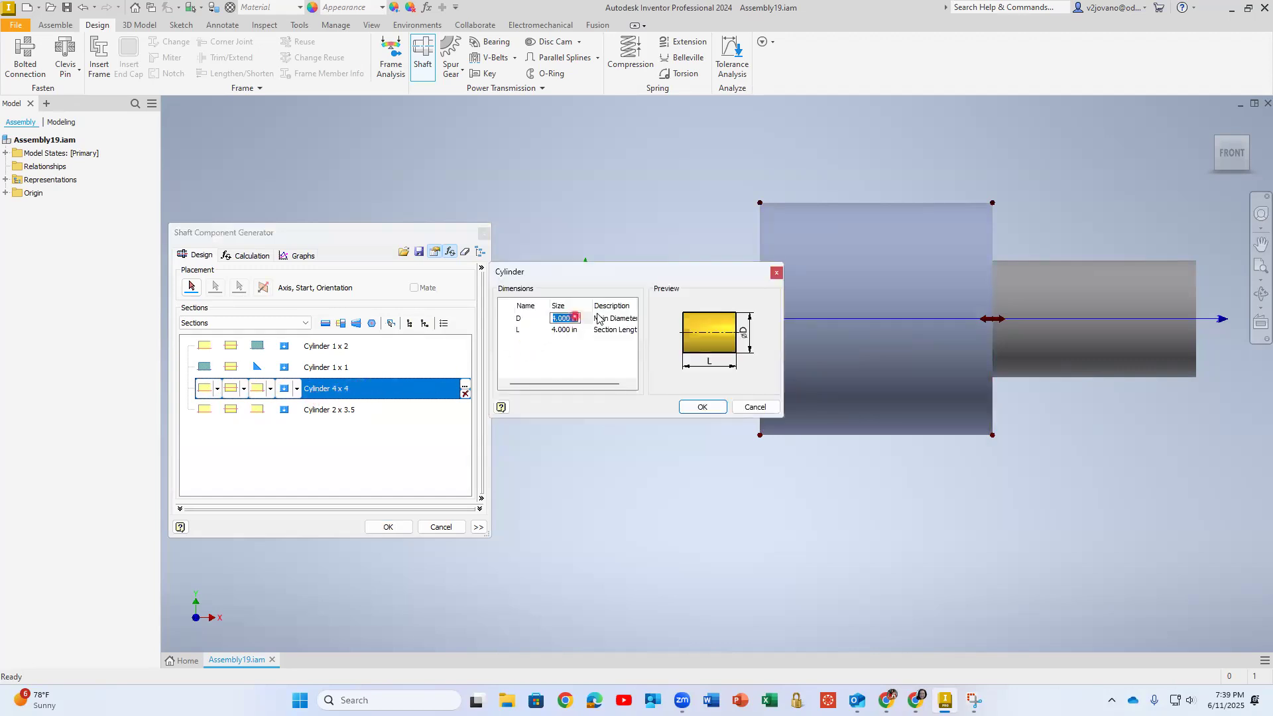
type("1")
key("Tab")
type("1")
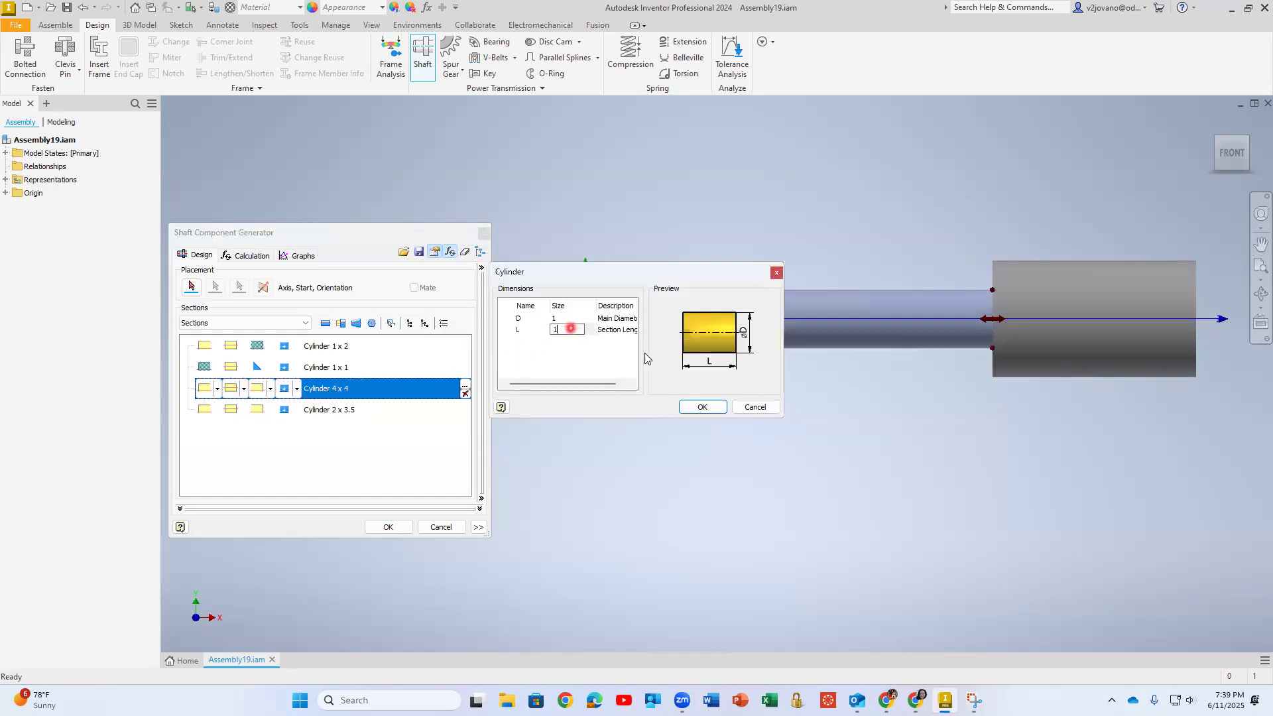
left_click(696, 407)
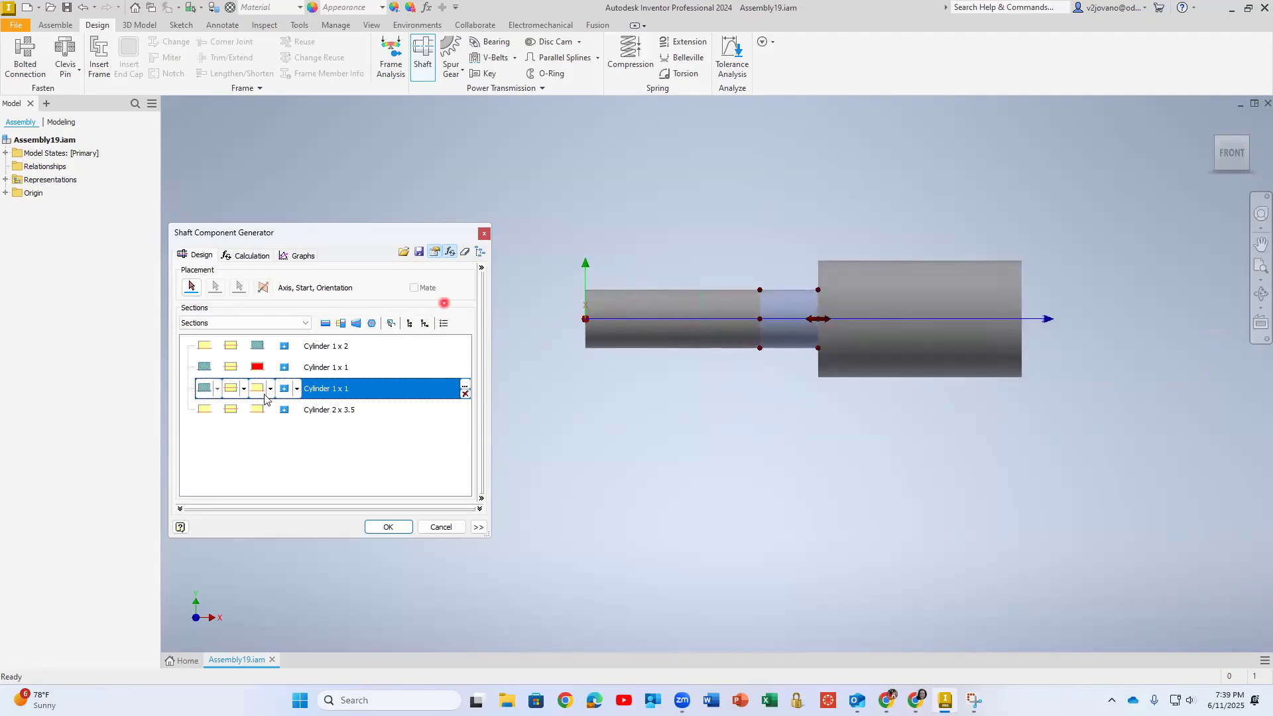
Step: Change the last section, Cylinder 2 x 3.5, to a cone
left_click(234, 408)
left_click(245, 411)
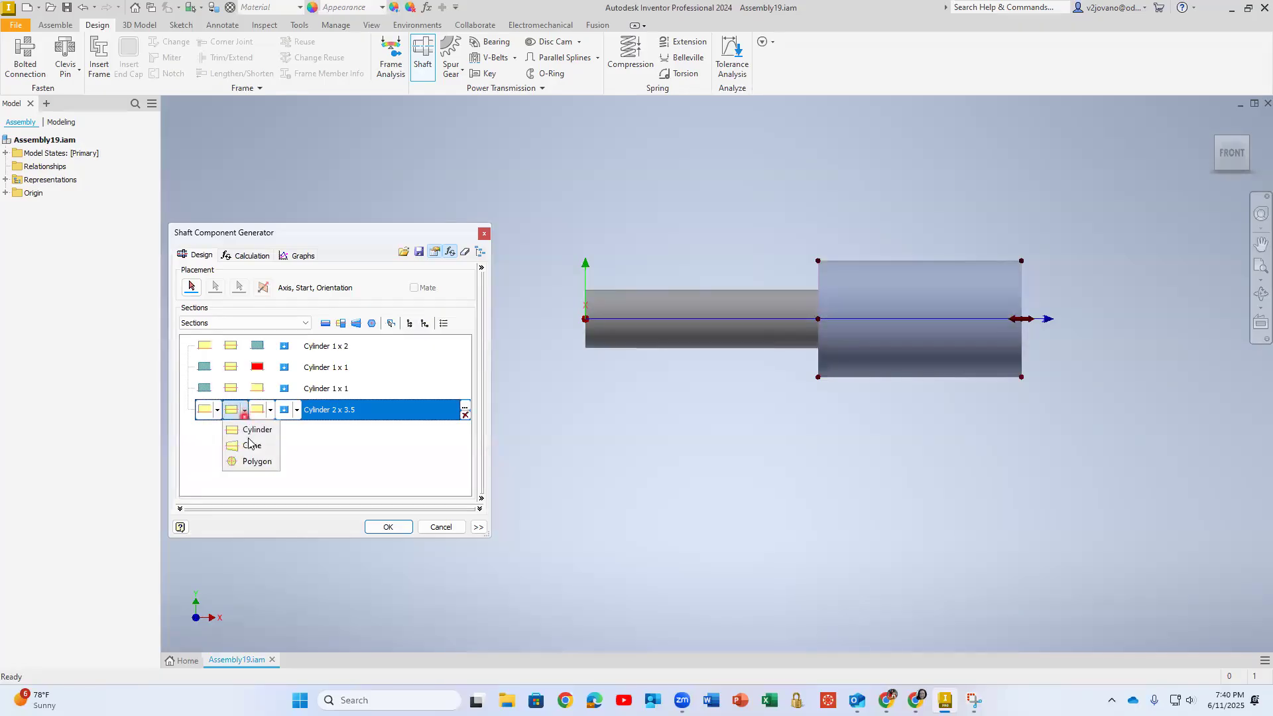
left_click(251, 446)
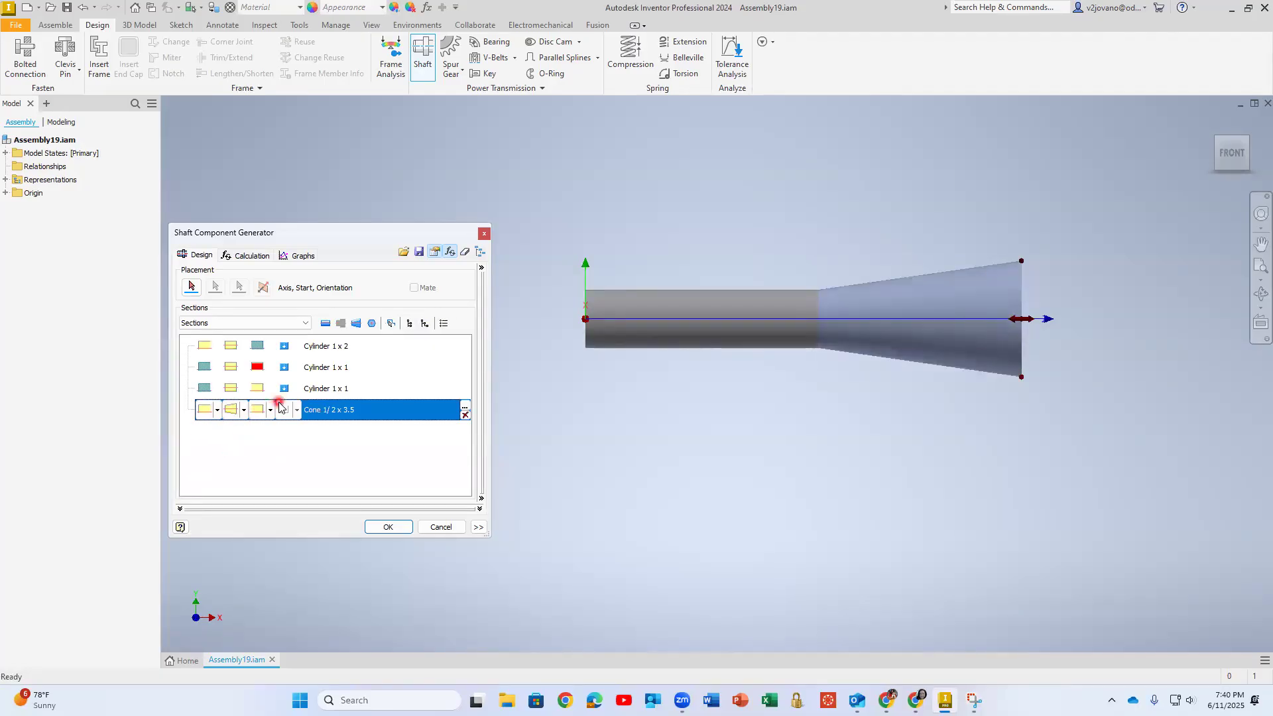
double_click(338, 411)
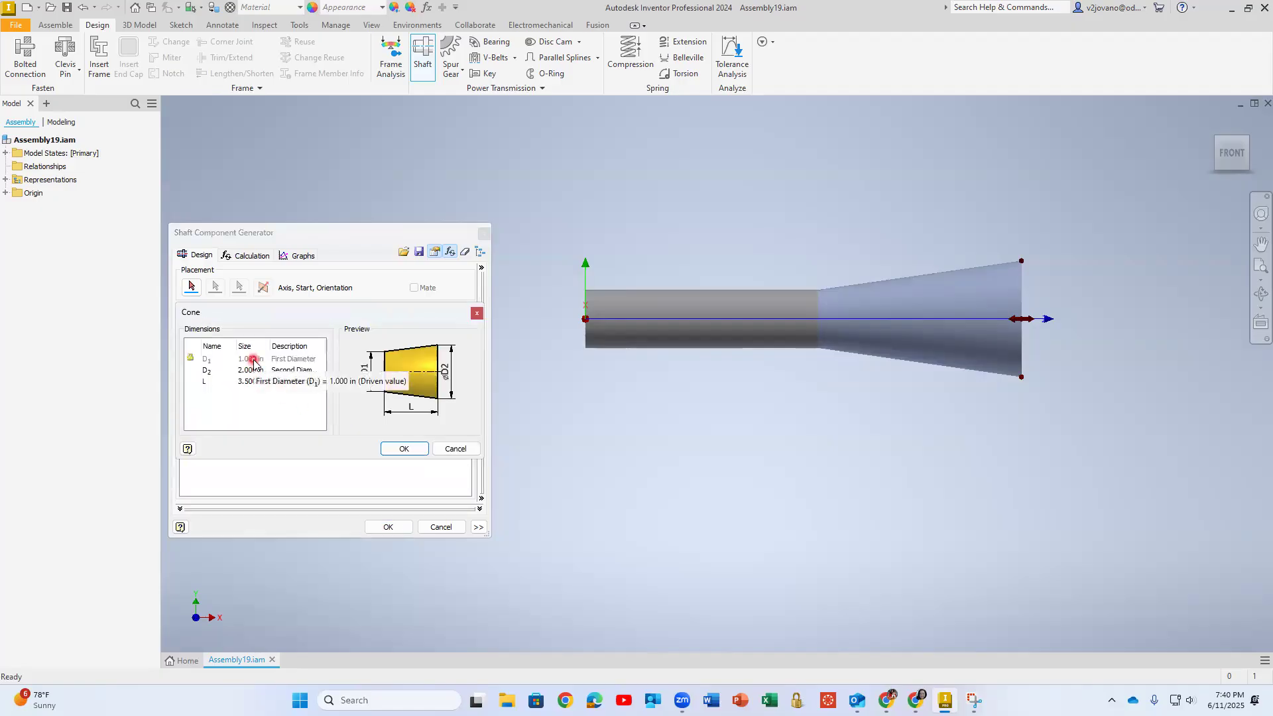
left_click(258, 382)
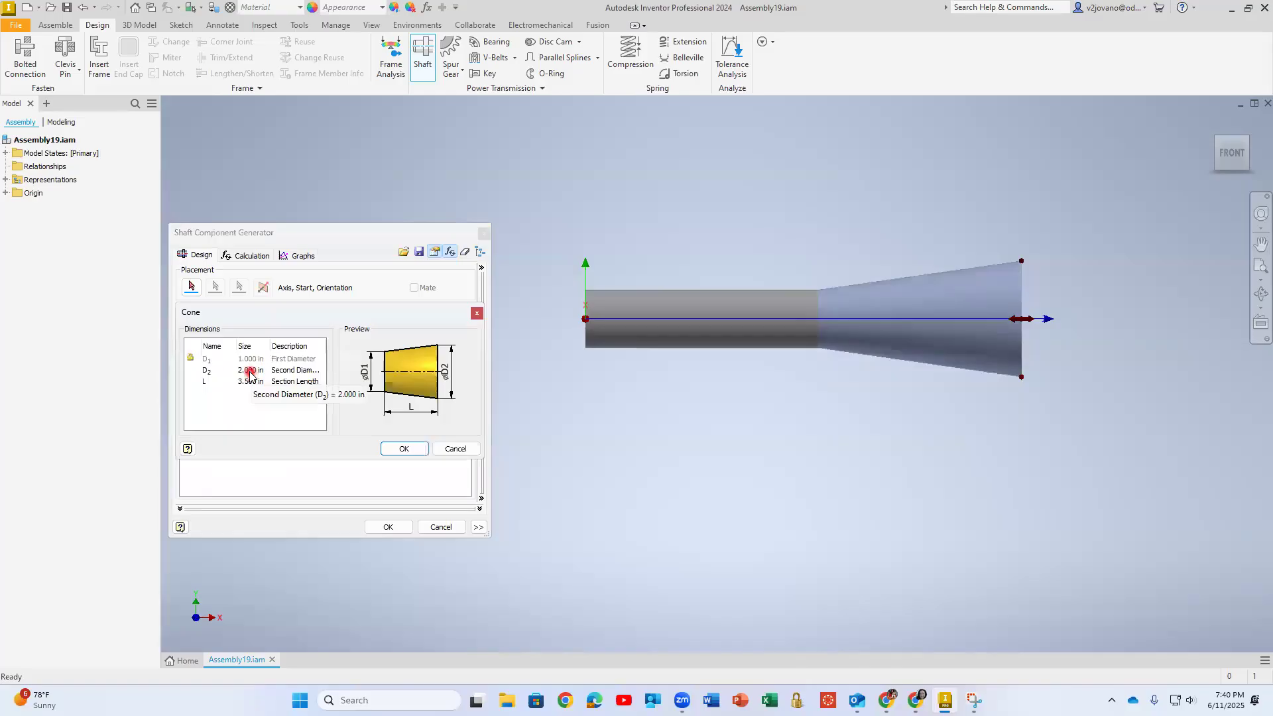
left_click(465, 451)
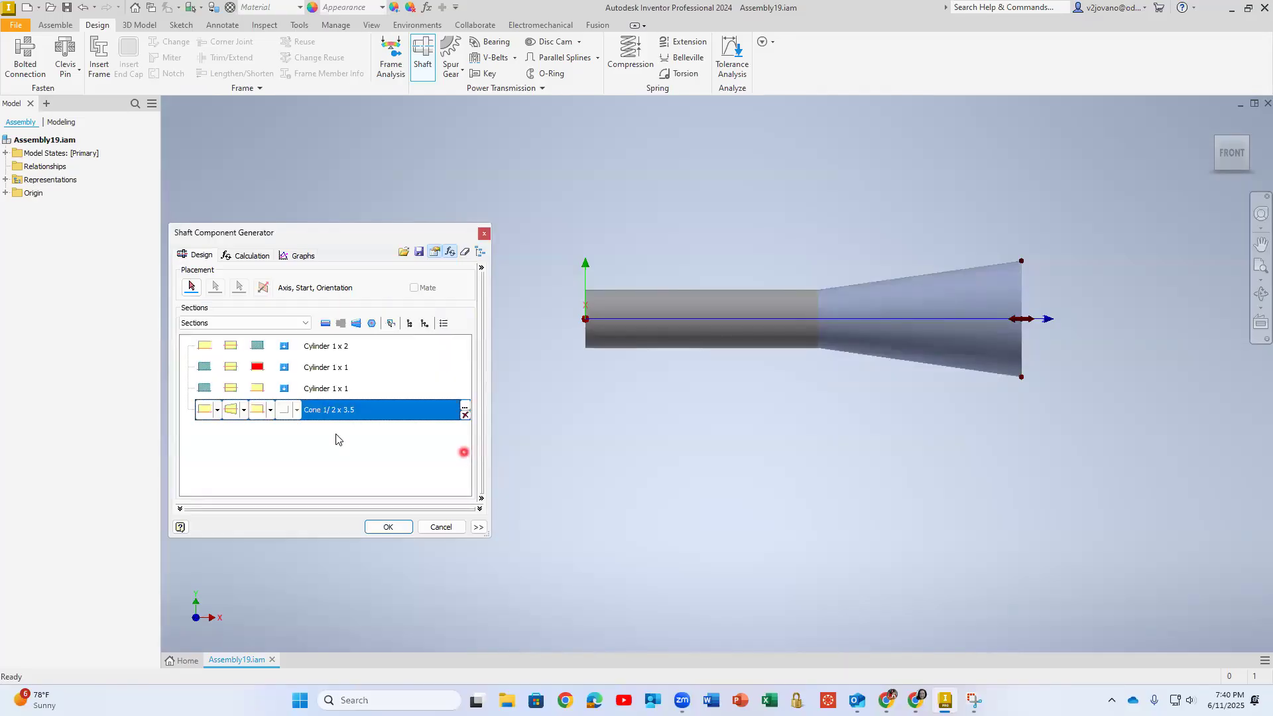
Step: Set the last cone's section length to 1 in and its second diameter to 0.8 in
double_click(364, 410)
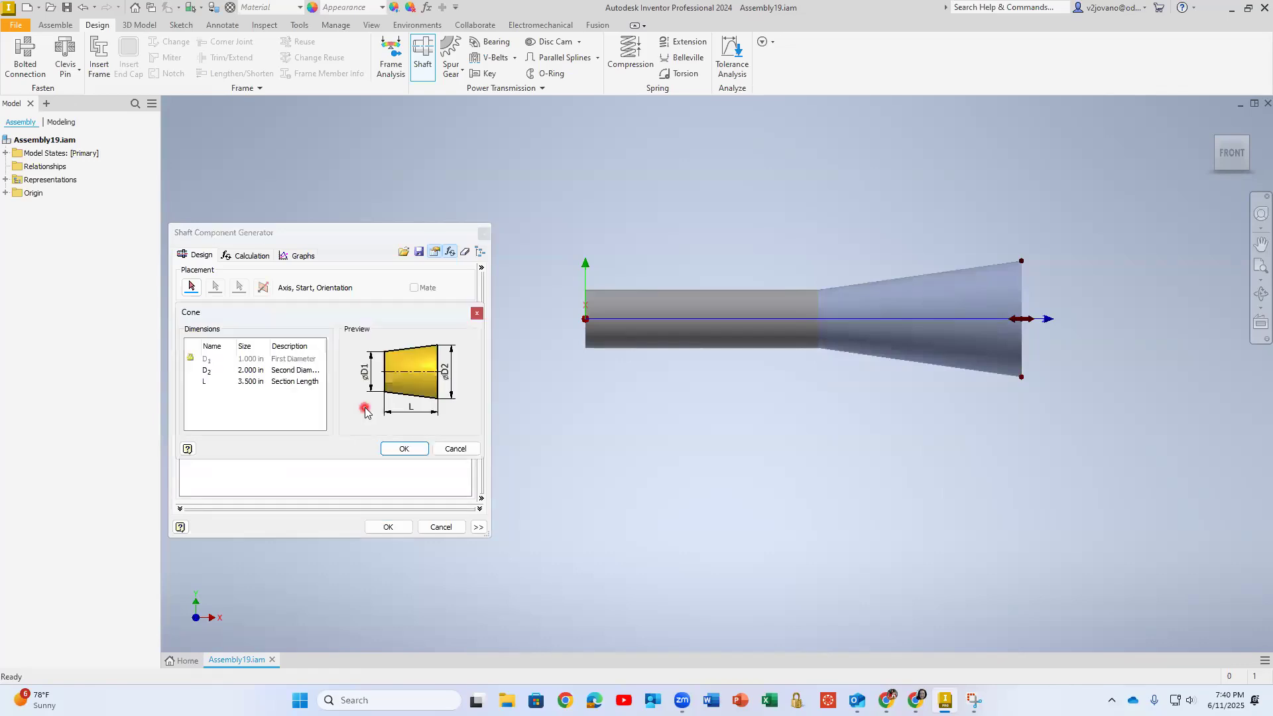
left_click(254, 382)
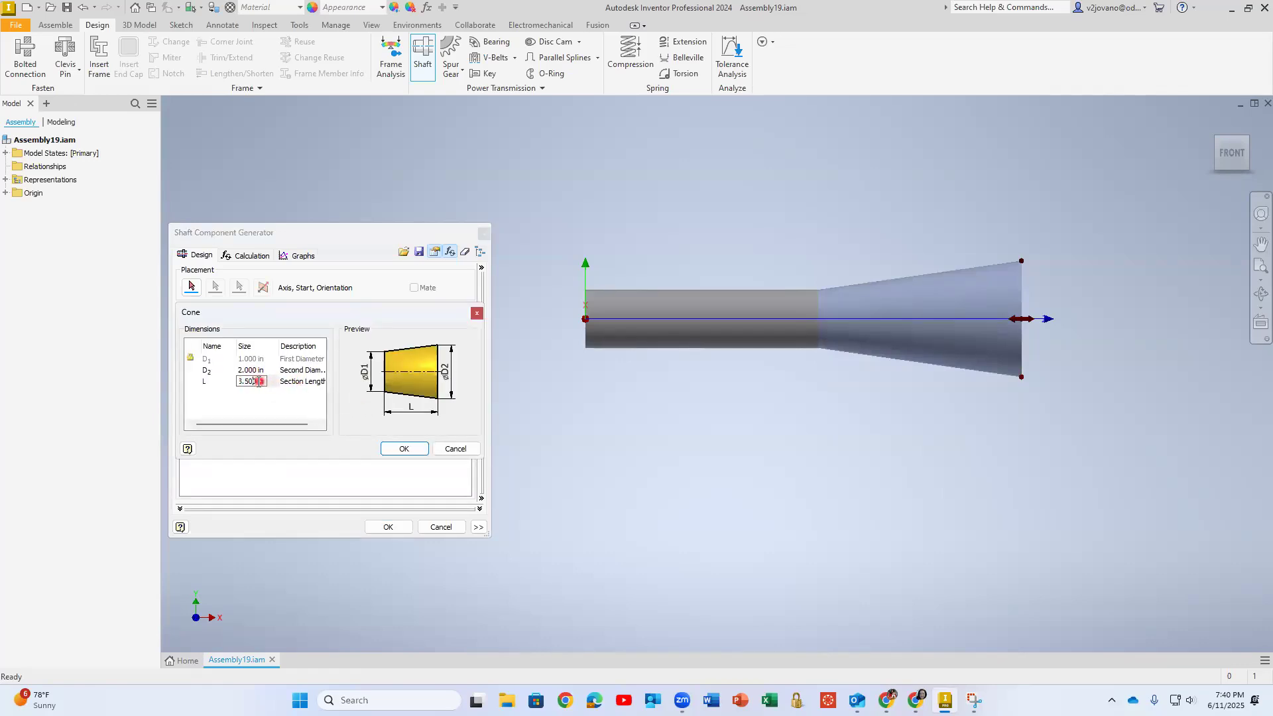
left_click(197, 381)
type("1")
left_click(249, 370)
double_click(262, 370)
type("0.8")
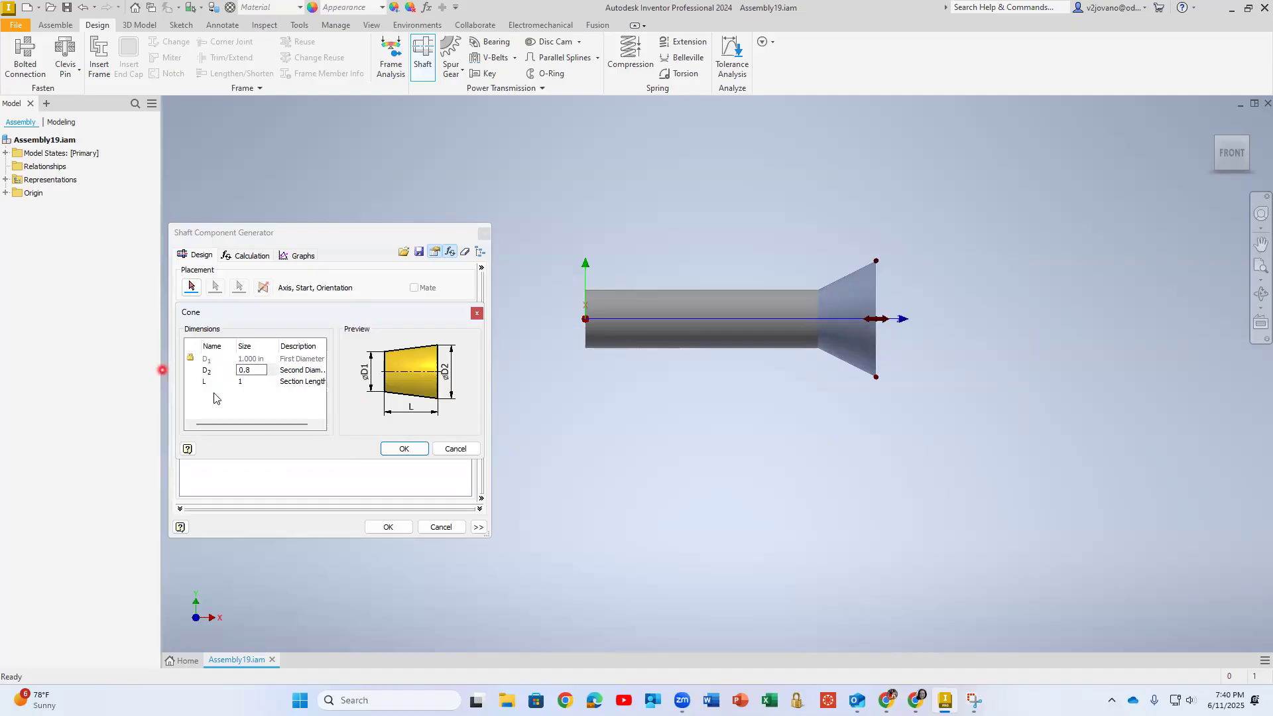
left_click(414, 449)
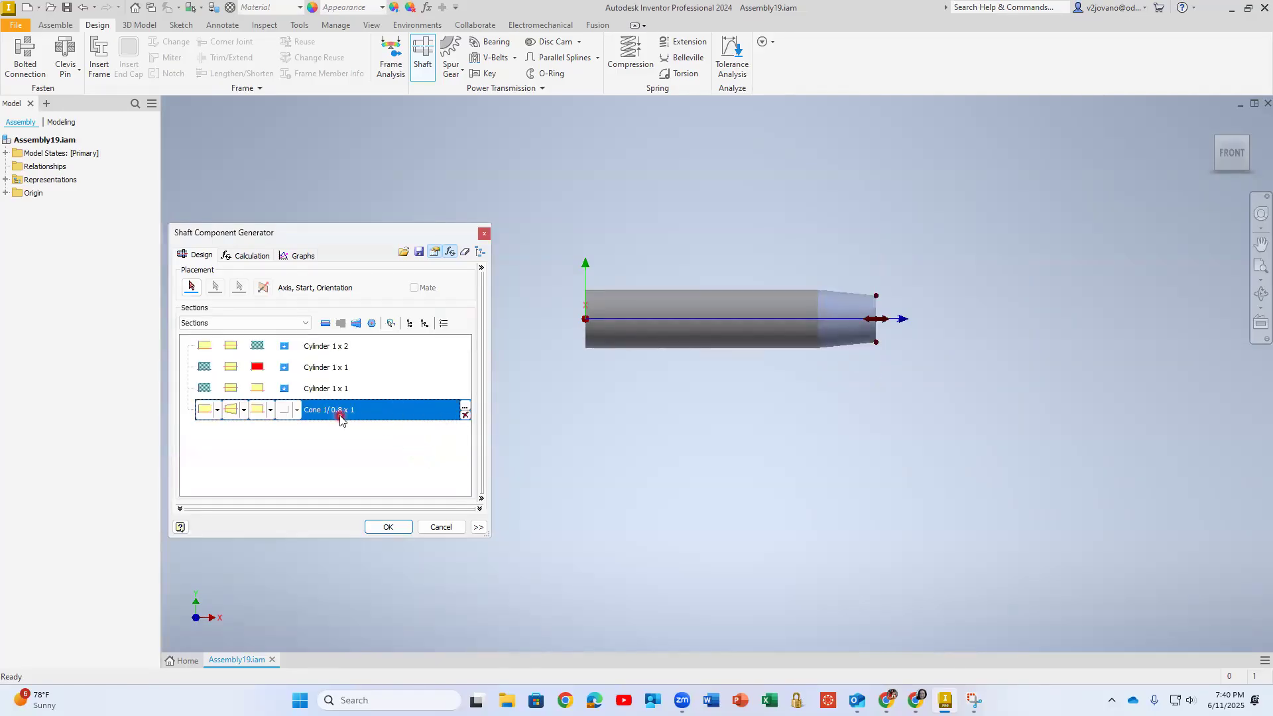
Step: Insert a polygon section after the Cone 1/0.8 x 1 section
left_click(369, 414)
left_click(371, 323)
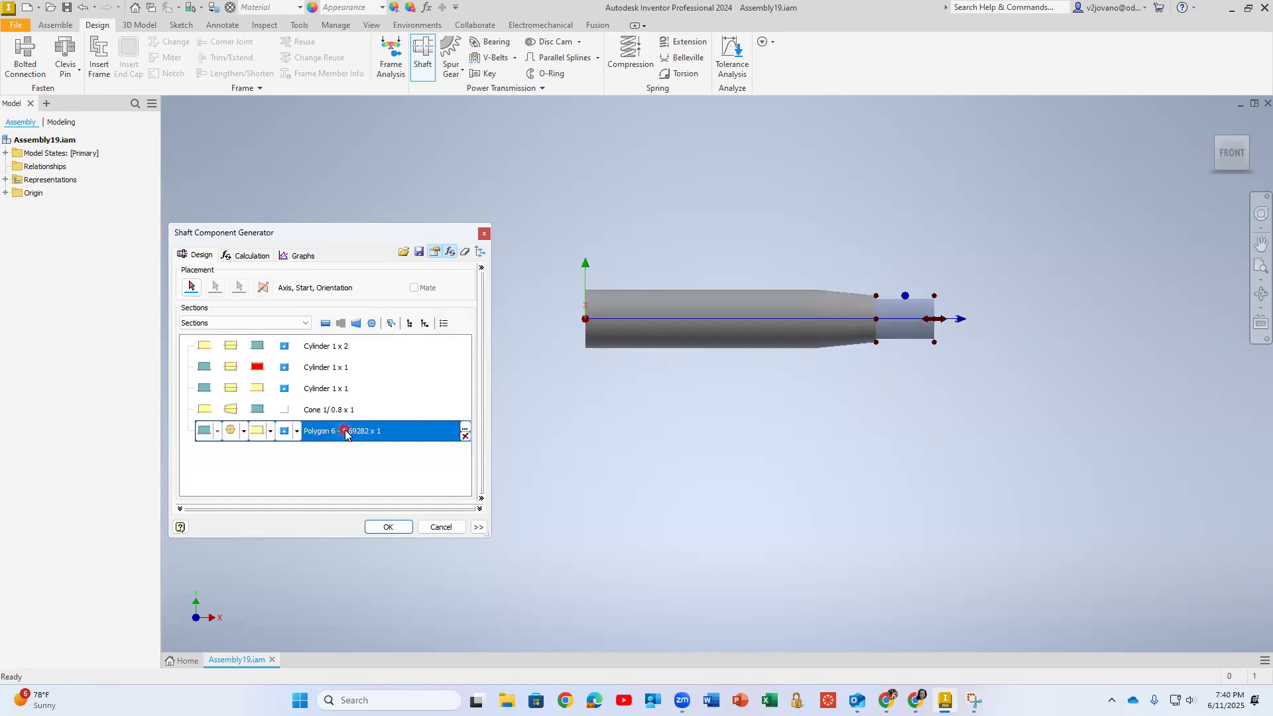
left_click(399, 436)
Step: Insert a cone section after the polygon, followed by a cylinder section at the end of the shaft
left_click(357, 324)
left_click(244, 455)
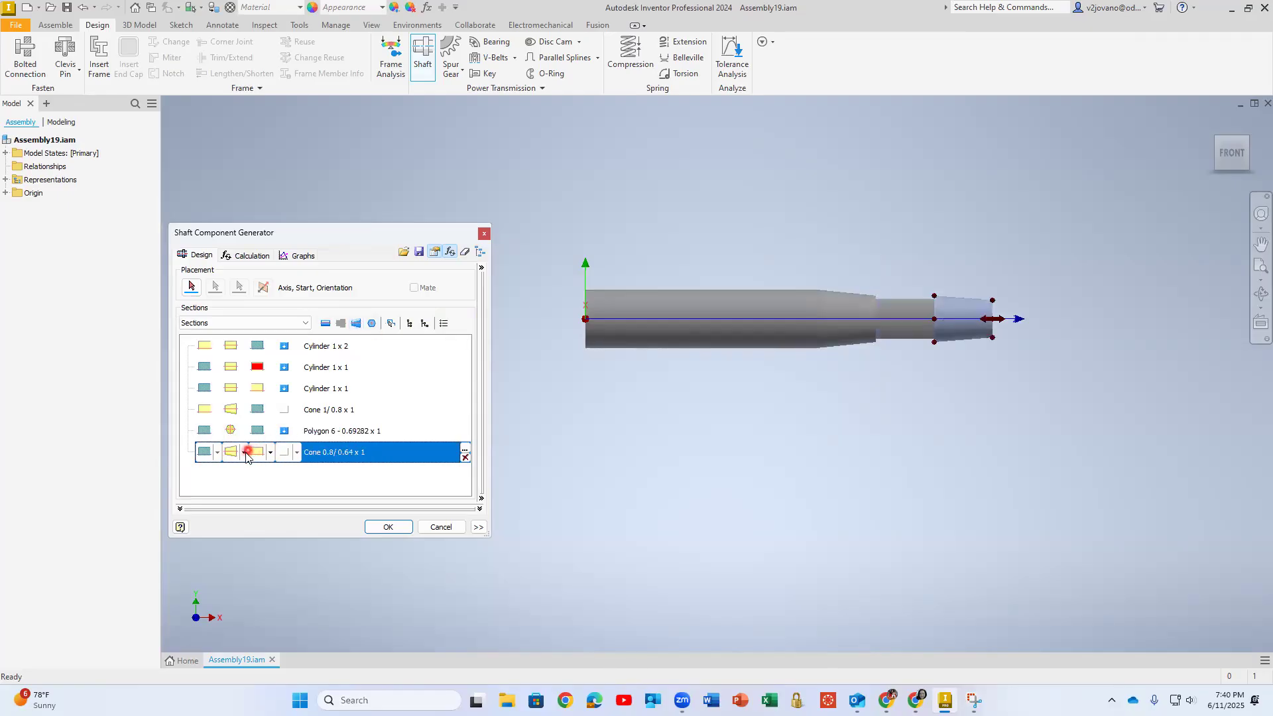
left_click(321, 478)
left_click(362, 453)
left_click(356, 454)
left_click(340, 323)
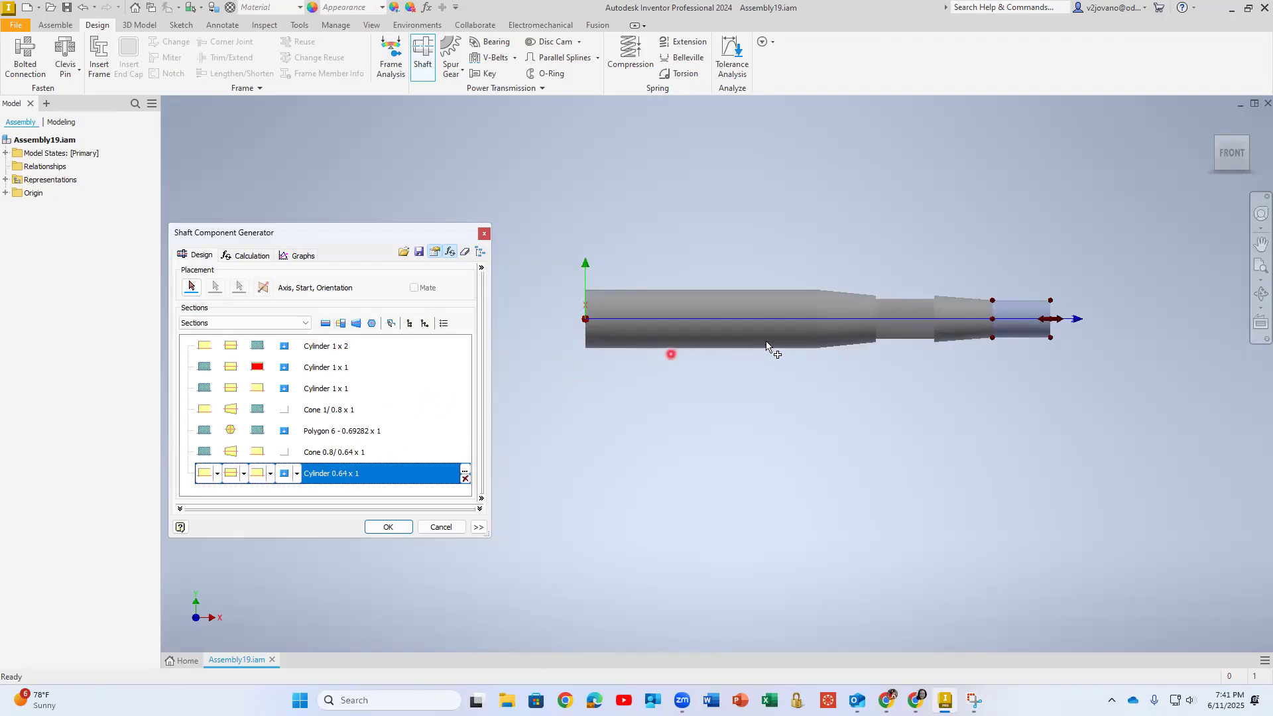
Step: Try to apply the Shaded with Edges visual style and move the generator dialog closer to the shaft preview
middle_click_drag(875, 350, 801, 379, "shift")
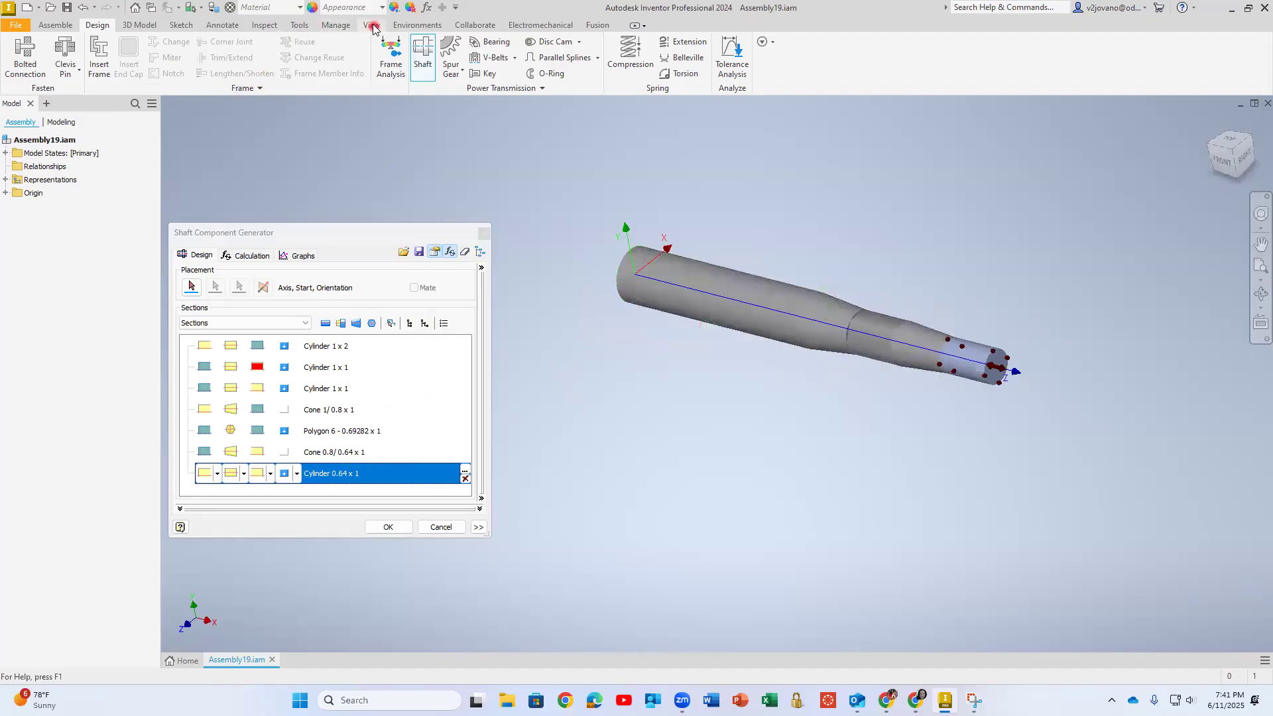
left_click(373, 28)
left_click(252, 58)
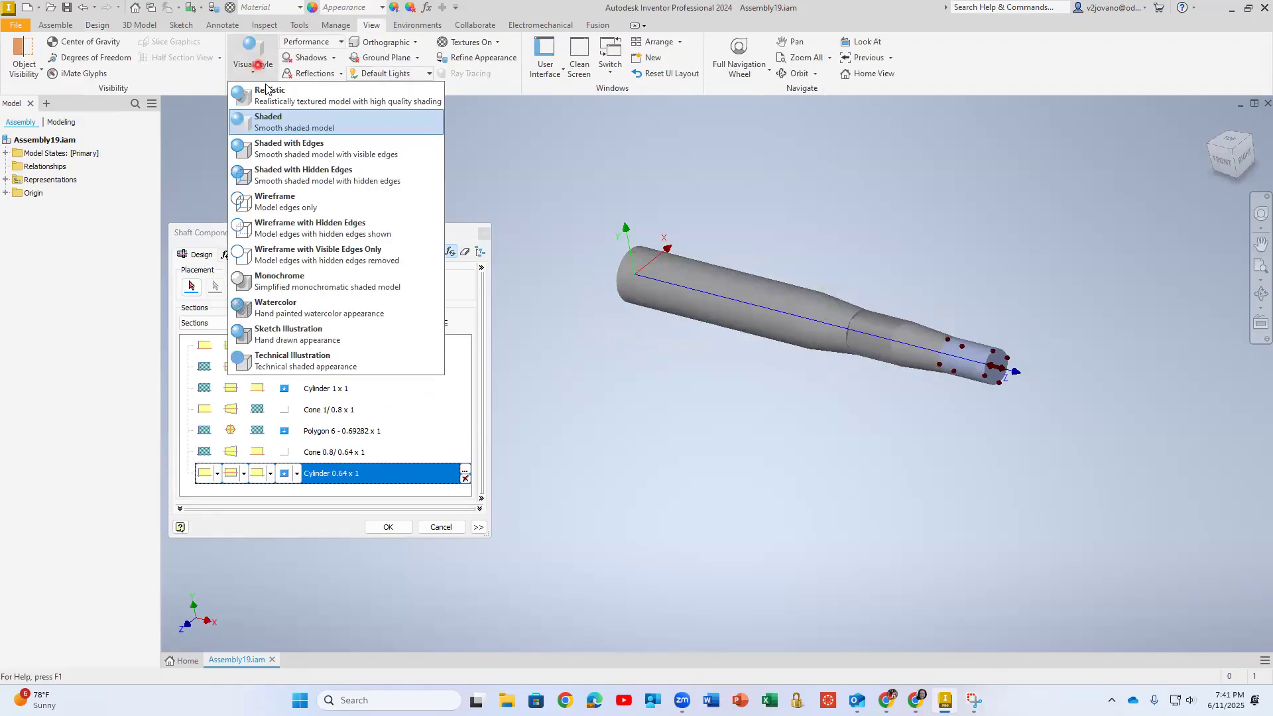
left_click(275, 149)
left_click_drag(338, 232, 433, 158)
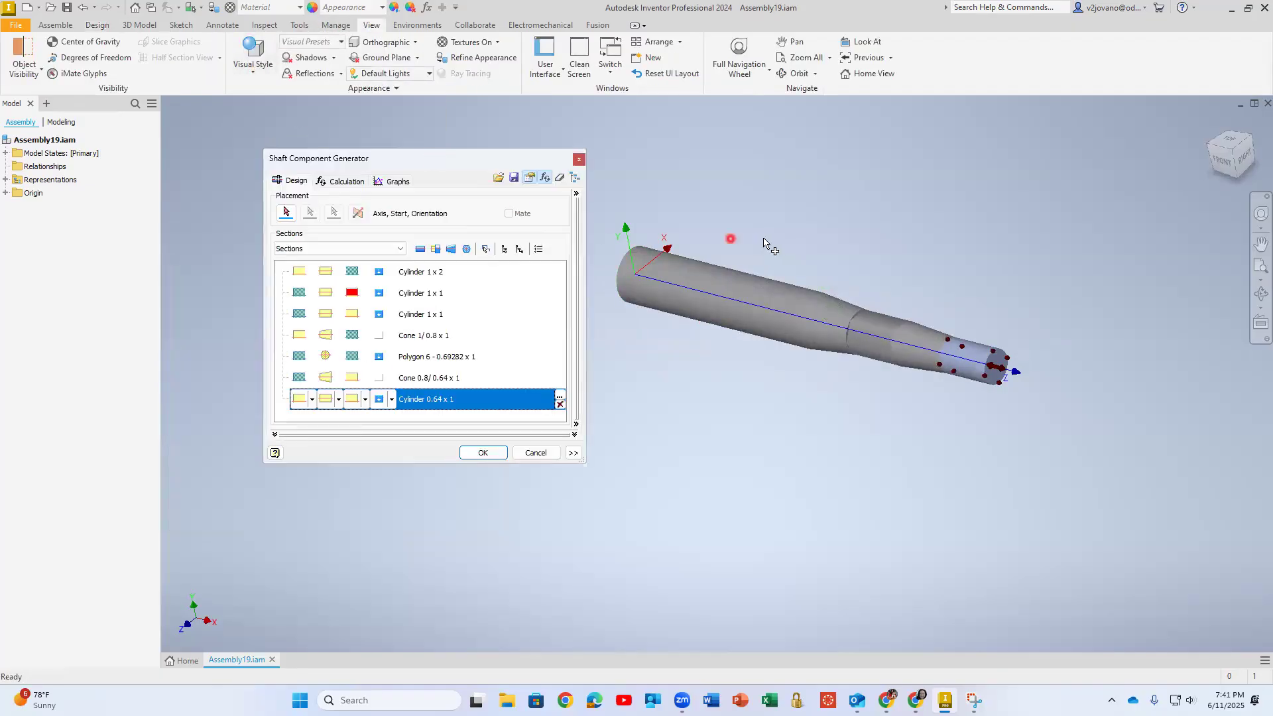
Step: Add a 0.100 in, 45-degree chamfer to the first edge of the Cylinder 1 x 2 section
scroll(759, 245, "down", 3)
scroll(759, 246, "up", 3)
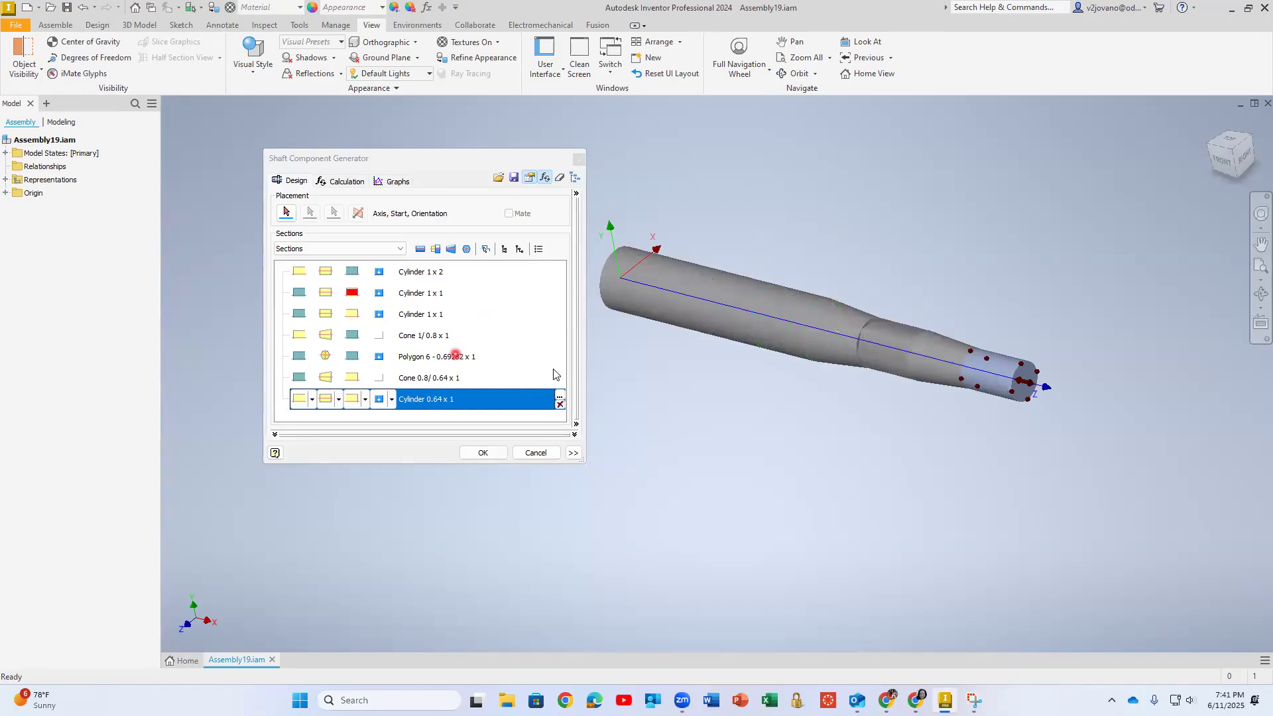
scroll(1000, 344, "up", 5)
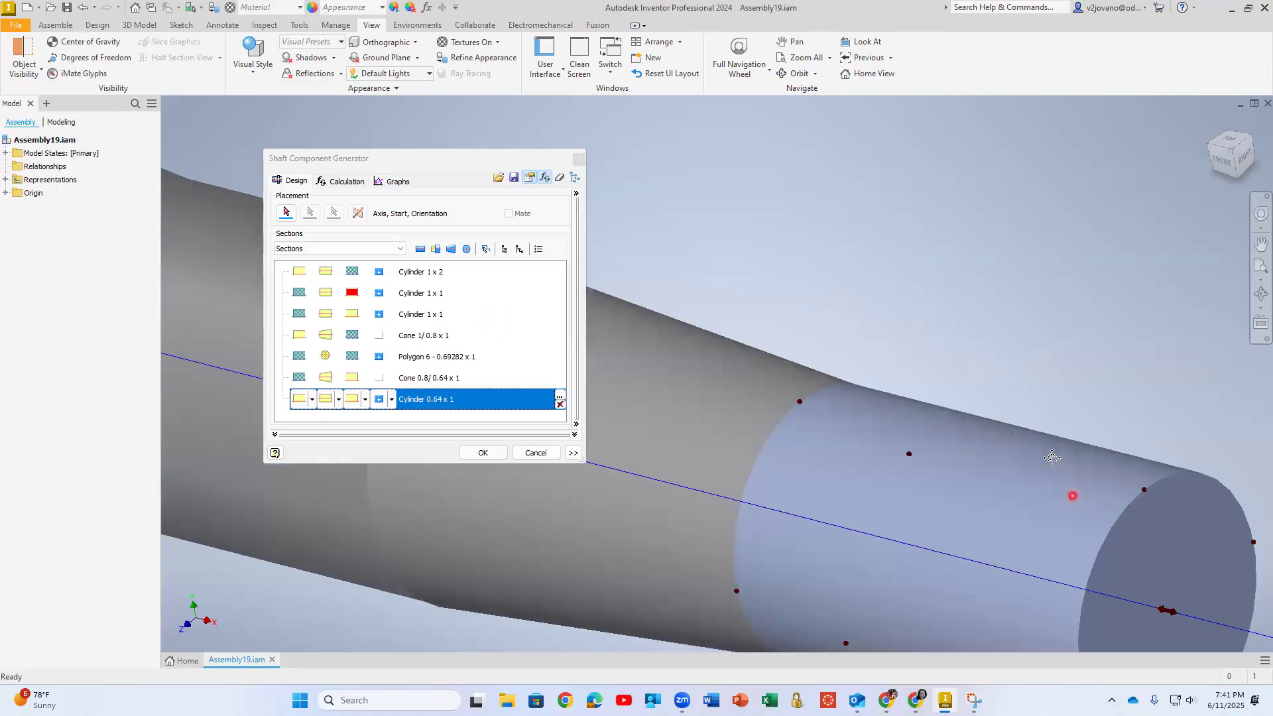
middle_click_drag(1073, 491, 847, 330)
left_click(312, 273)
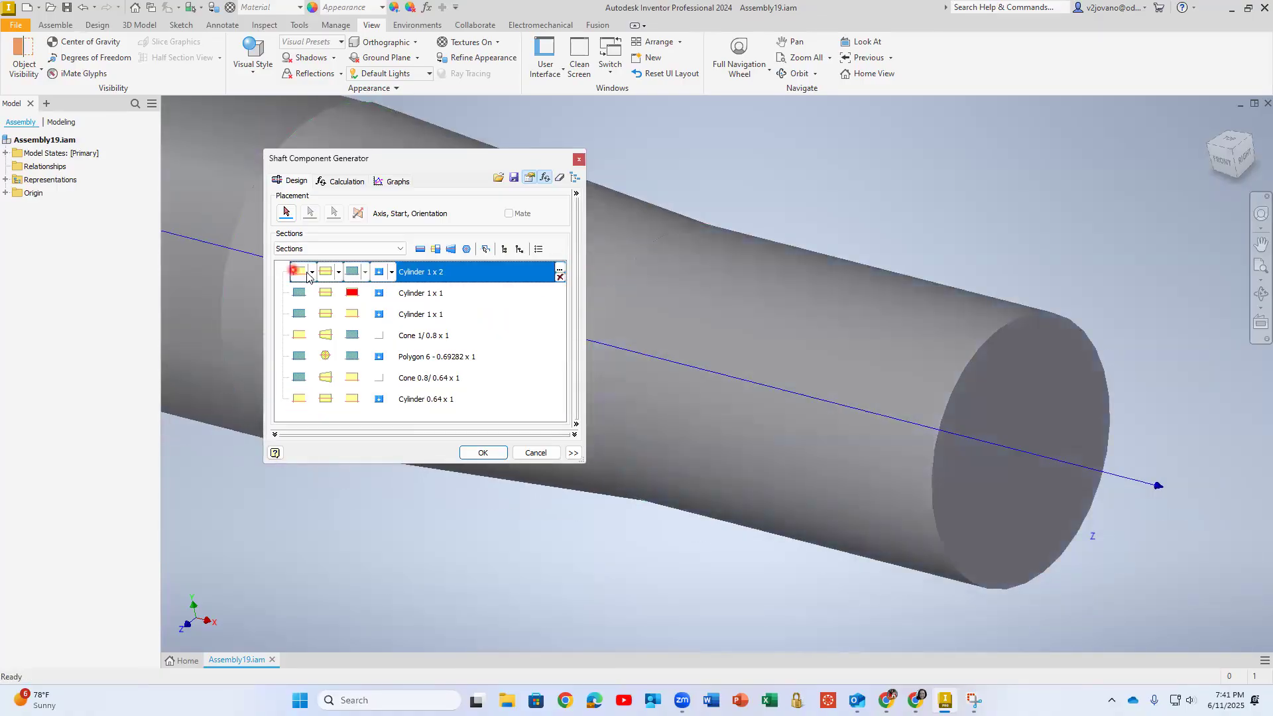
left_click(312, 272)
left_click(316, 302)
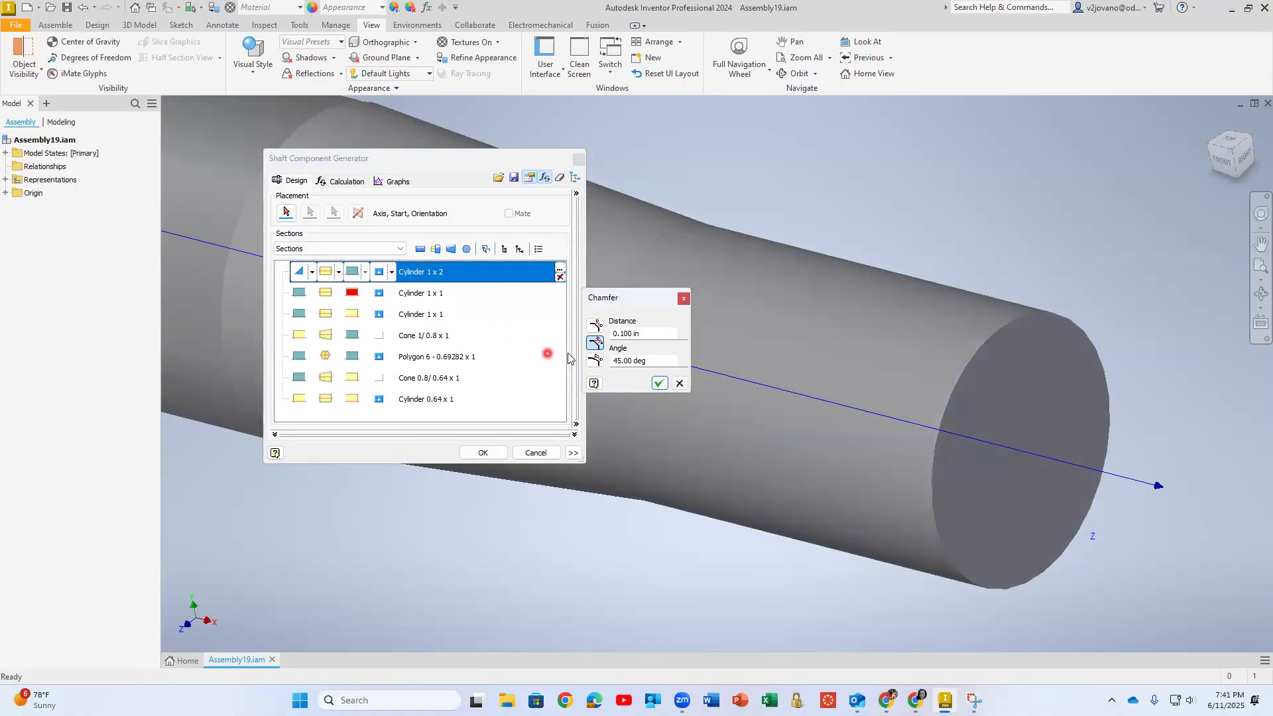
left_click(659, 384)
Step: Clear the conflicting second-edge feature of the first Cylinder 1 x 1 section
middle_click_drag(917, 316, 1051, 355)
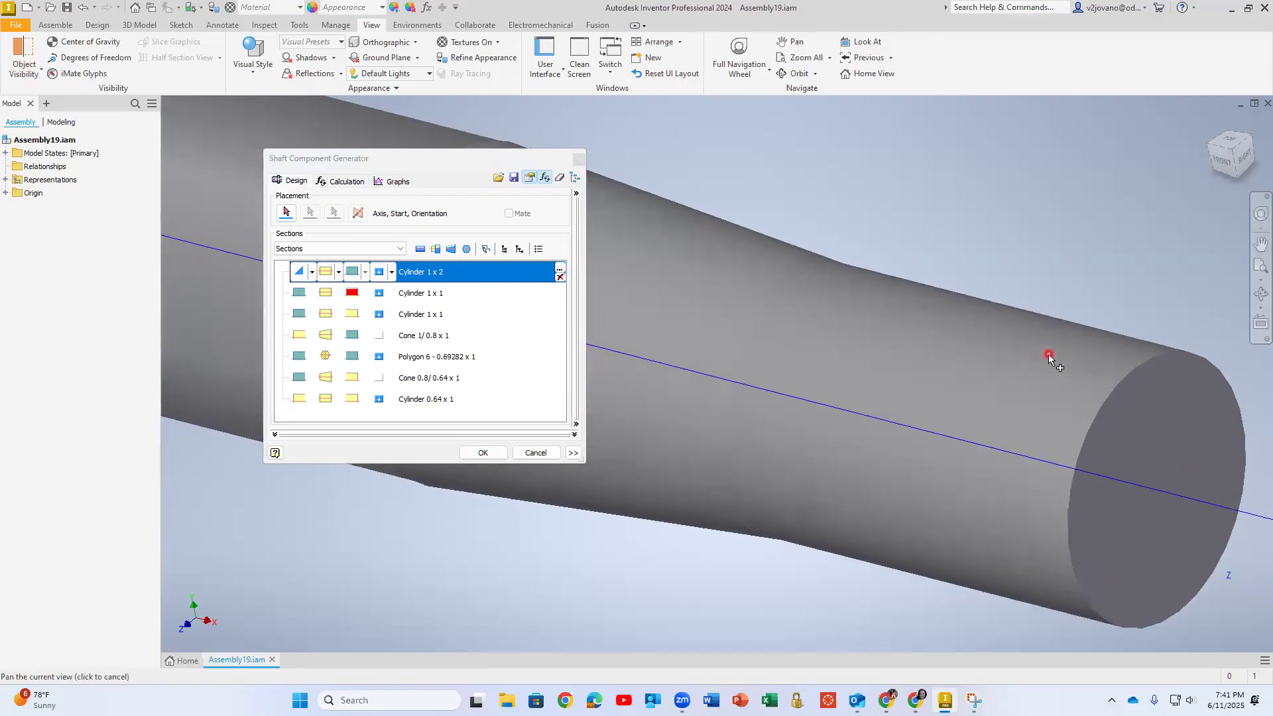
scroll(822, 332, "down", 6)
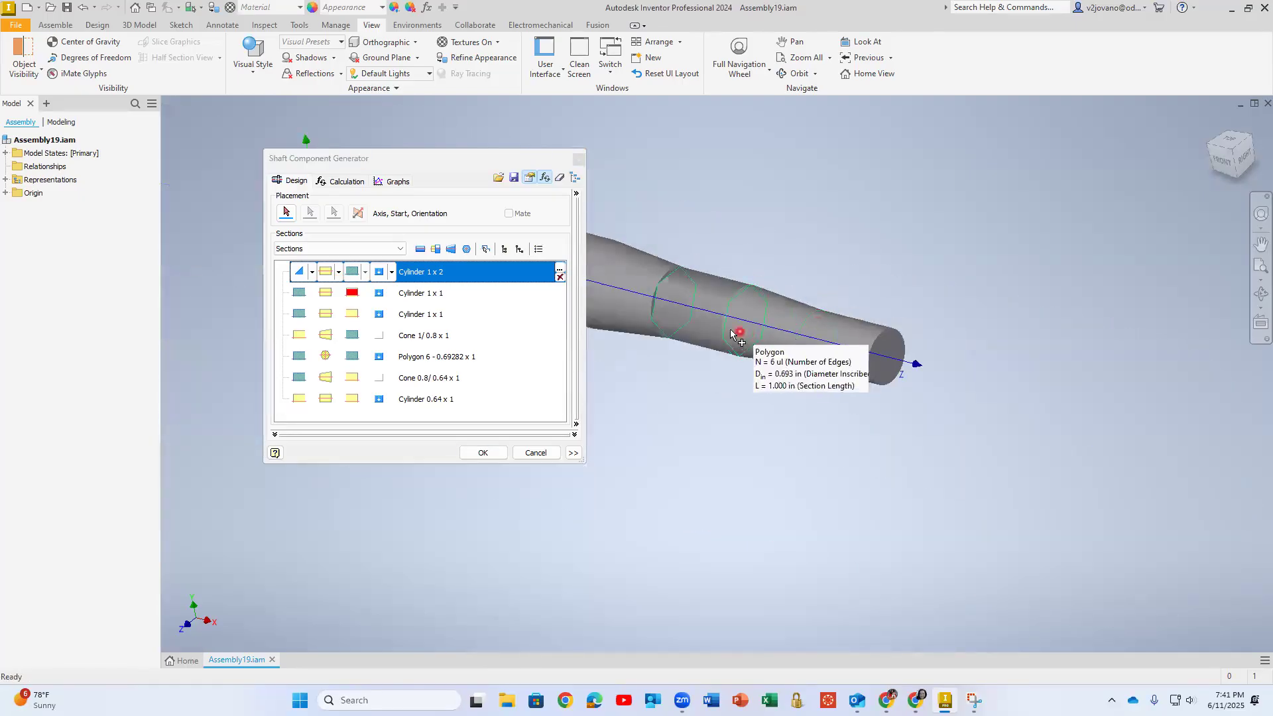
middle_click_drag(719, 308, 1050, 361)
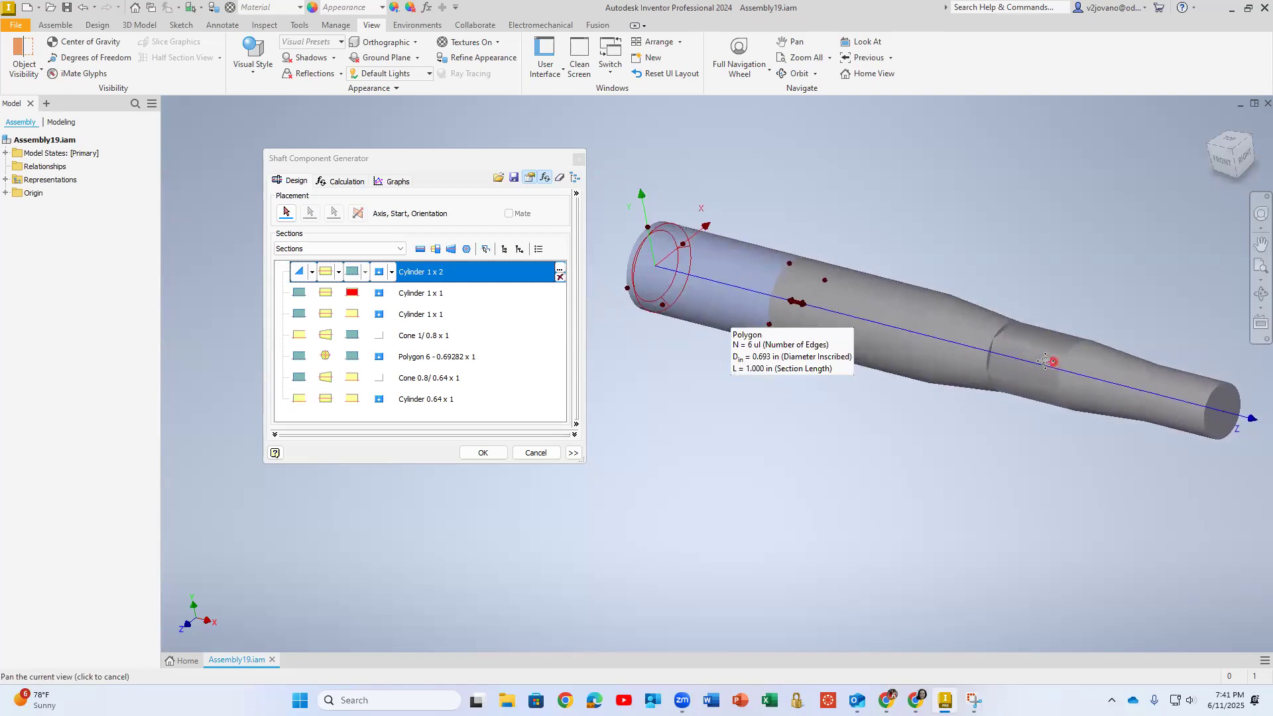
middle_click_drag(716, 358, 868, 377, "shift")
scroll(865, 354, "up", 5)
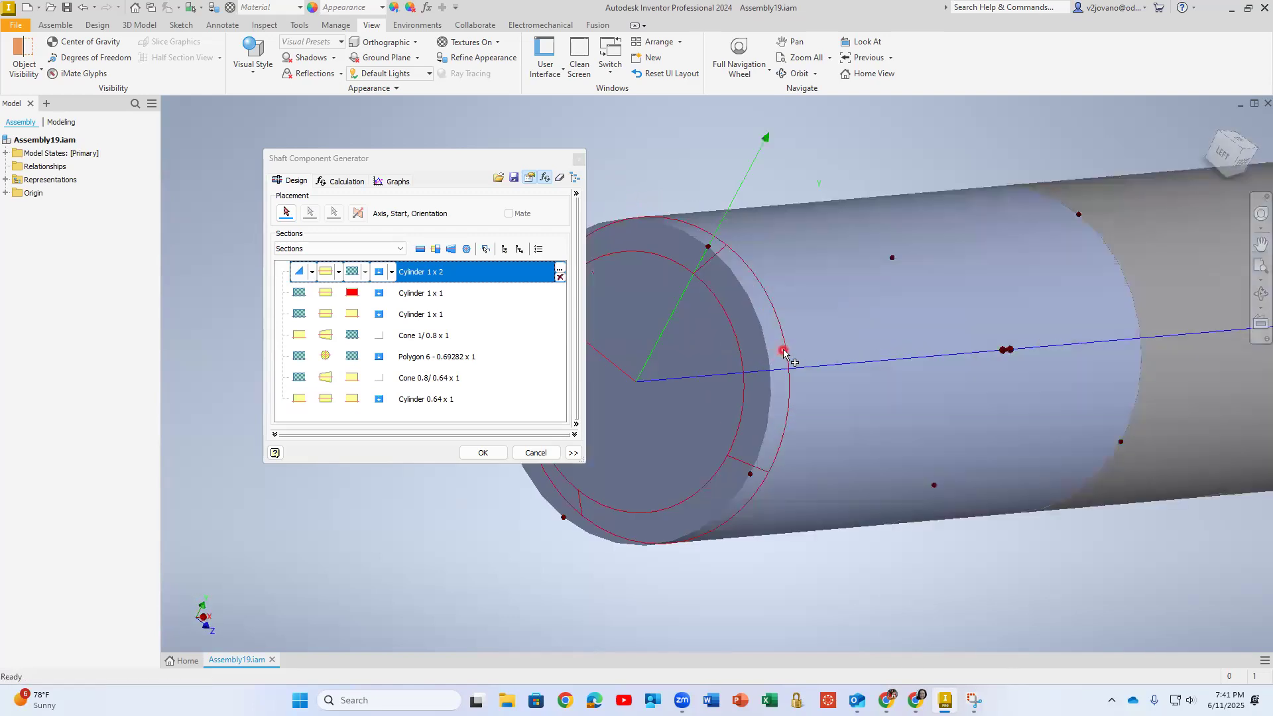
scroll(722, 361, "down", 5)
middle_click_drag(721, 363, 748, 439, "shift")
left_click(349, 293)
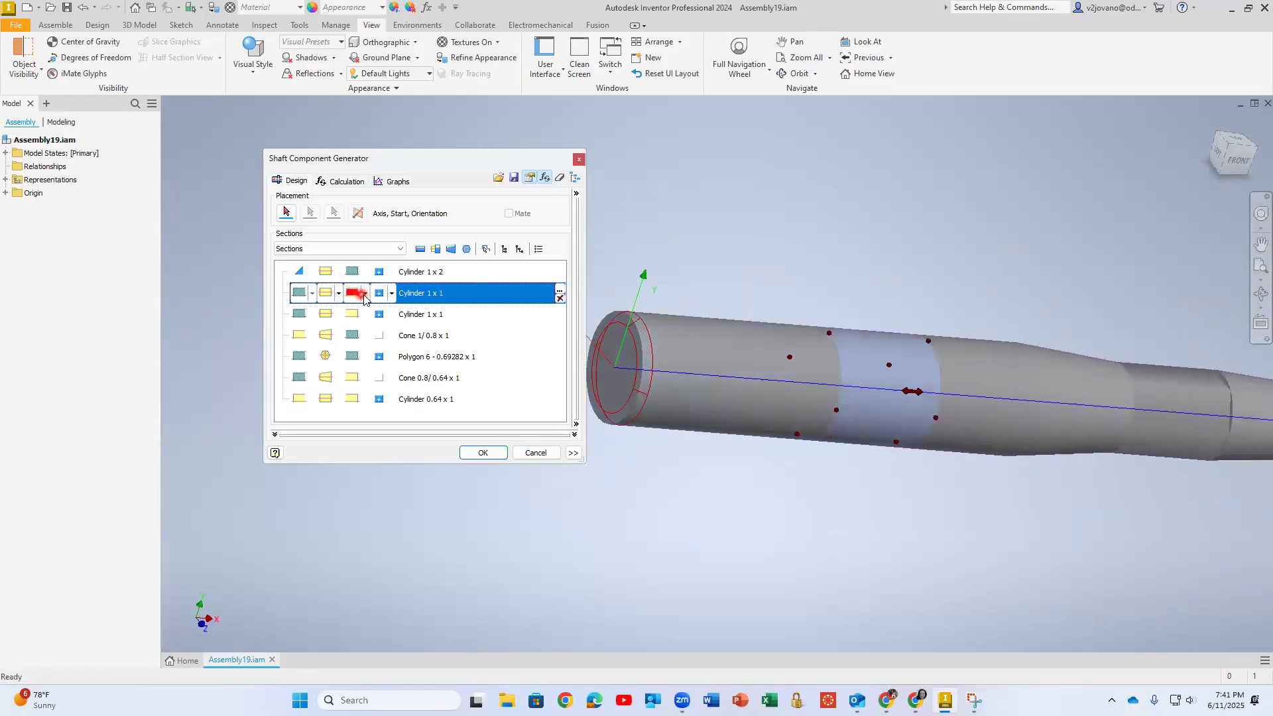
mouse_move(619, 345)
middle_mouse_down("shift")
mouse_move(670, 397)
mouse_move(901, 420)
mouse_move(769, 342)
mouse_move(821, 343)
middle_mouse_up("shift")
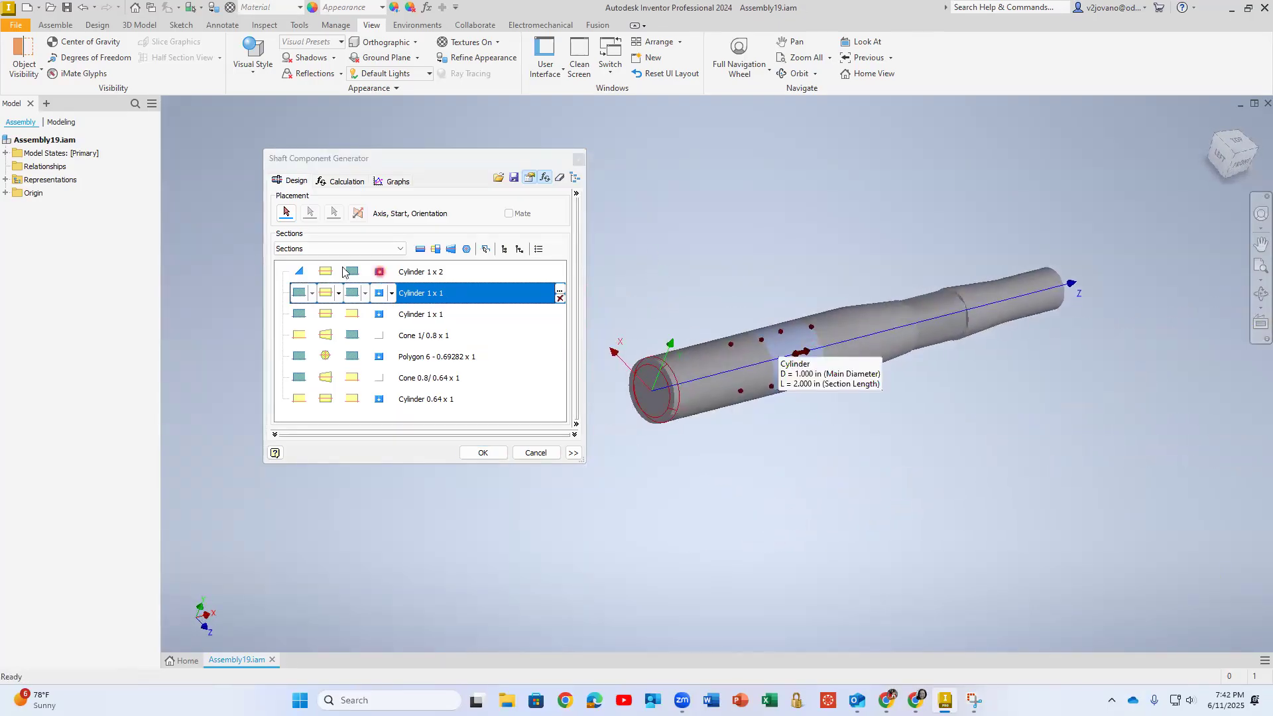
Step: Add a 0.100 in, 45-degree chamfer to the second edge of the final Cylinder 0.64 x 1 section
scroll(715, 349, "up", 3)
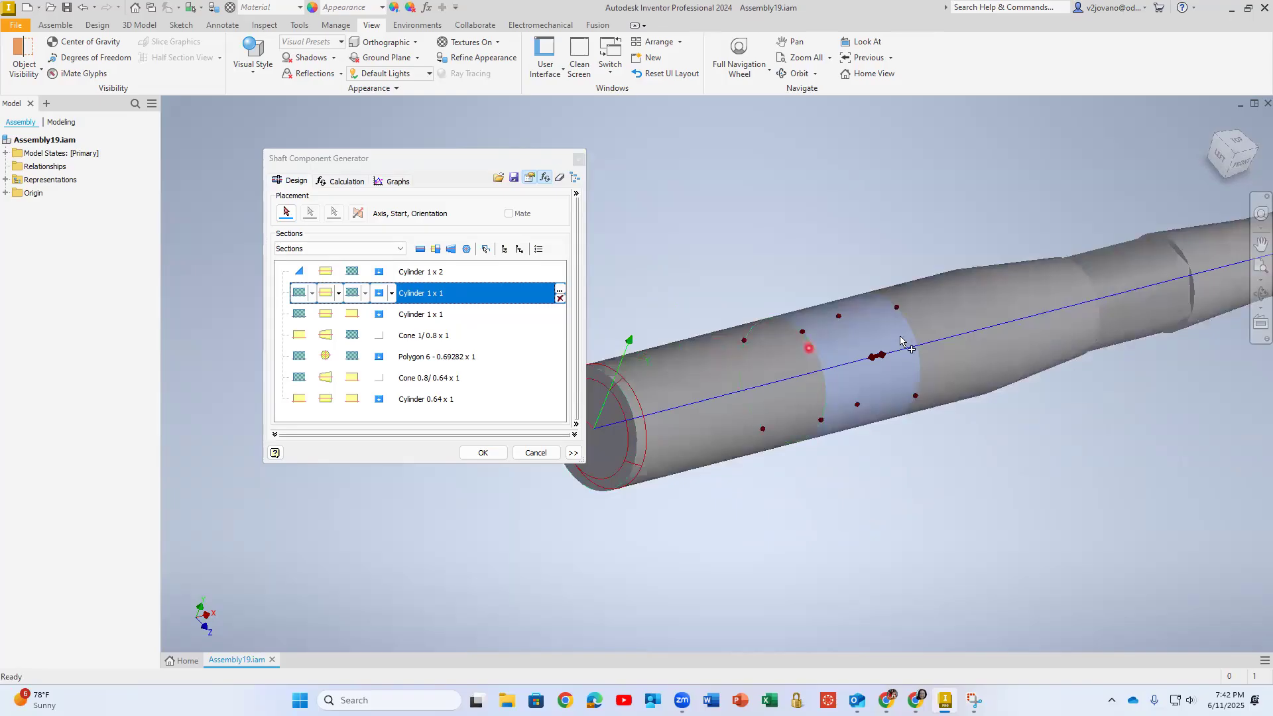
middle_click_drag(961, 333, 670, 443)
middle_click_drag(875, 419, 670, 414, "shift")
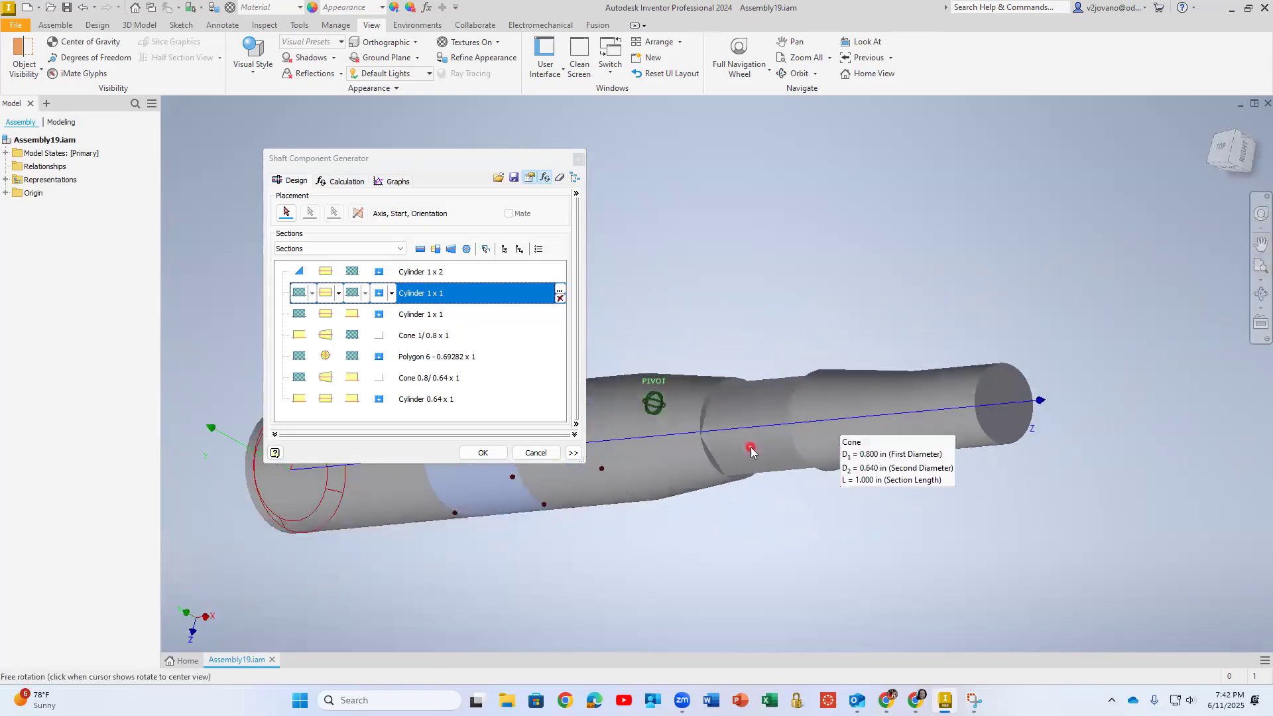
scroll(975, 394, "up", 5)
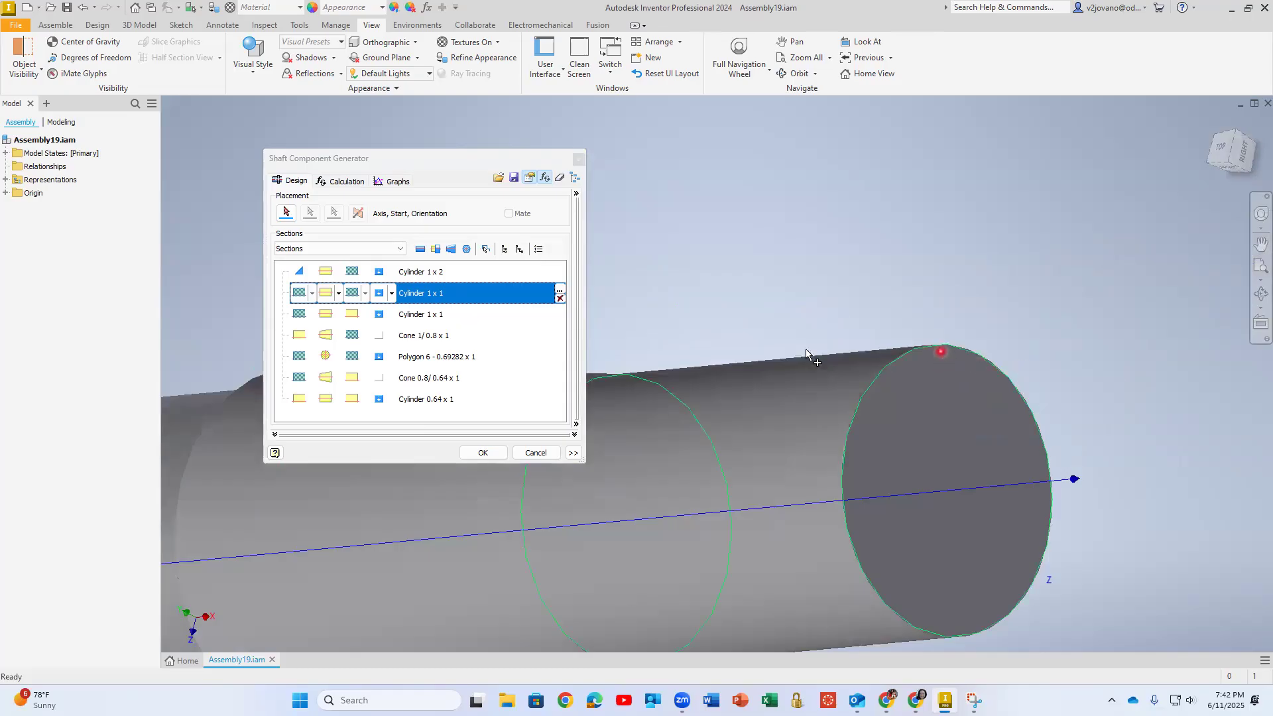
left_click(355, 400)
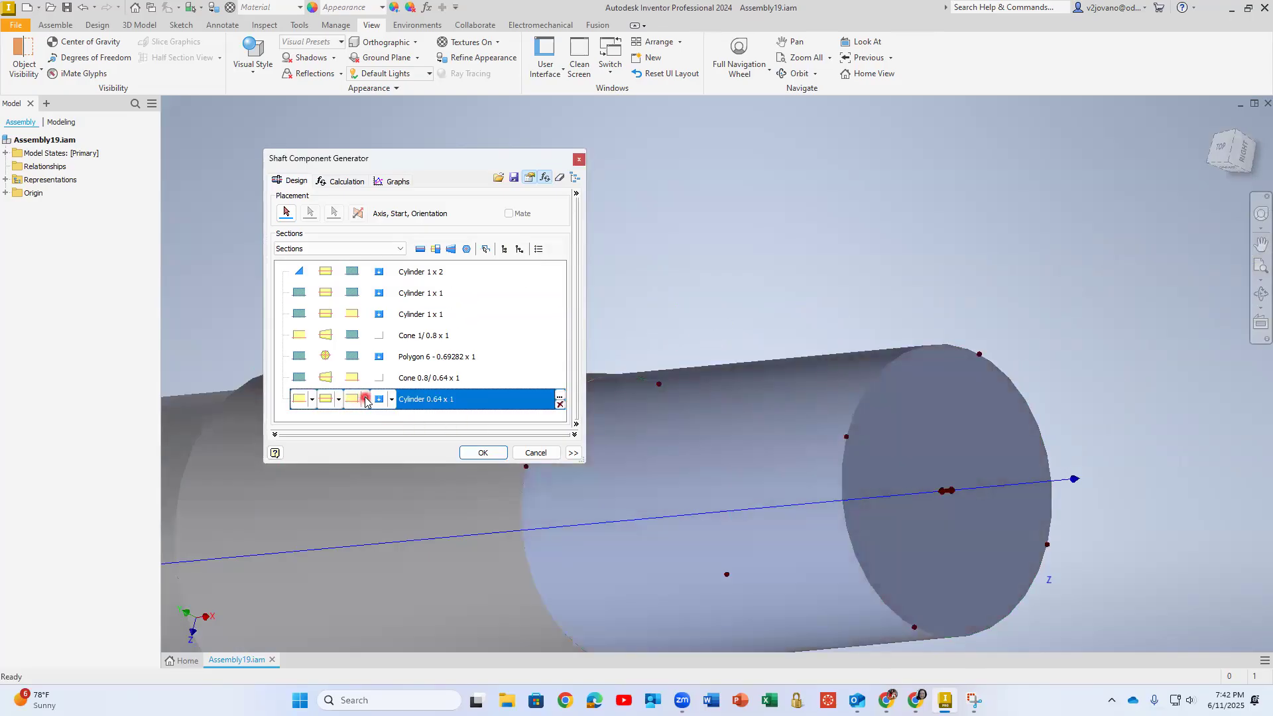
left_click(365, 400)
left_click(389, 415)
left_click(863, 484)
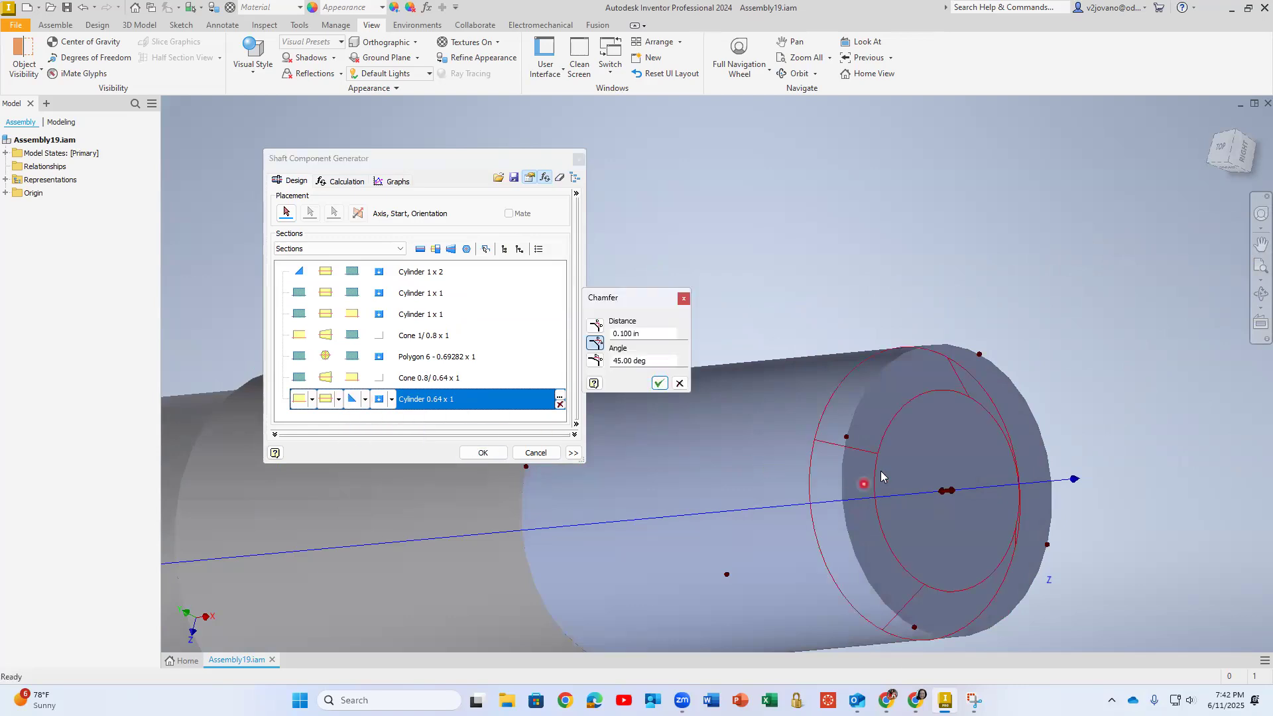
left_click(660, 384)
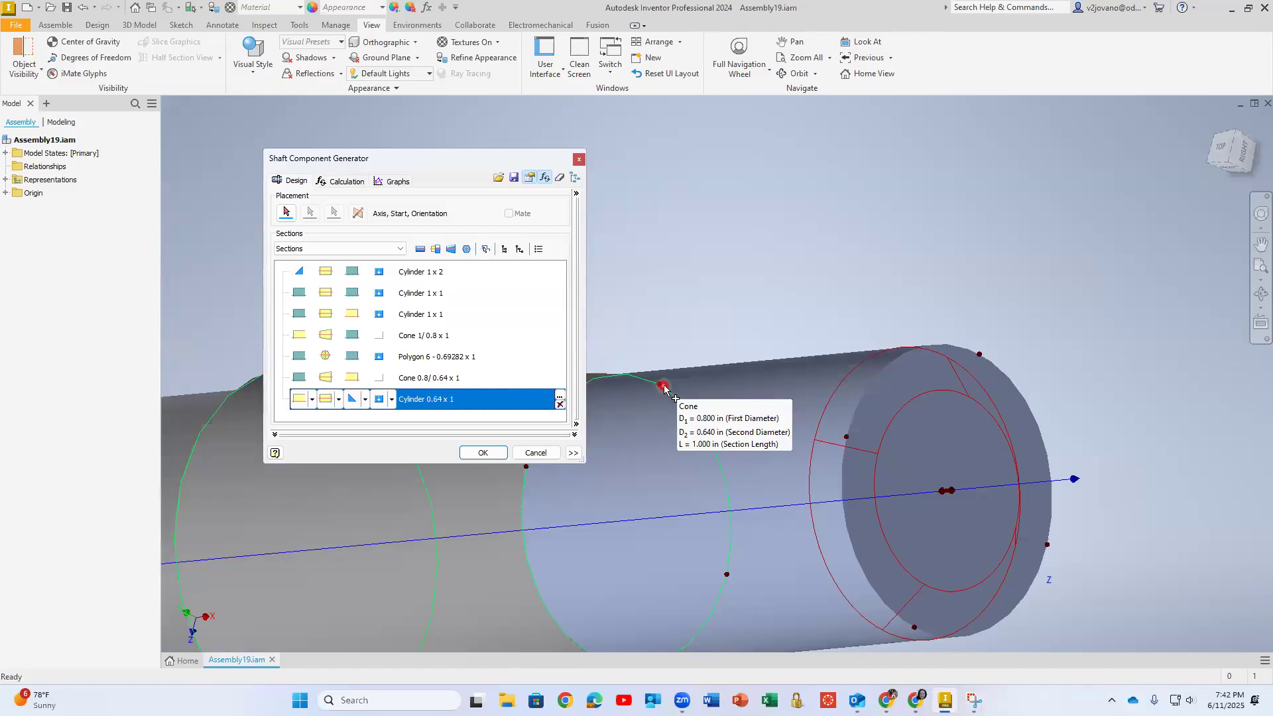
Step: Generate the shaft from the defined sections and place it in the assembly
left_click(482, 452)
left_click(525, 393)
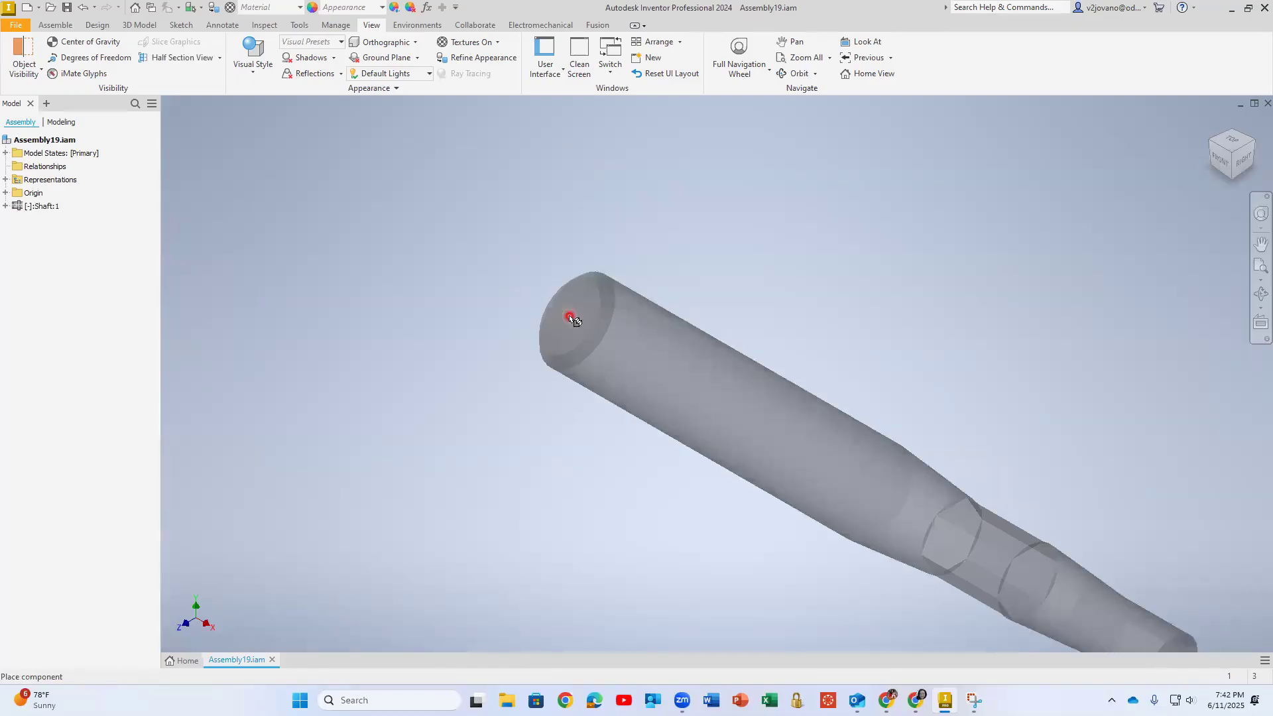
left_click(357, 203)
right_click(686, 214)
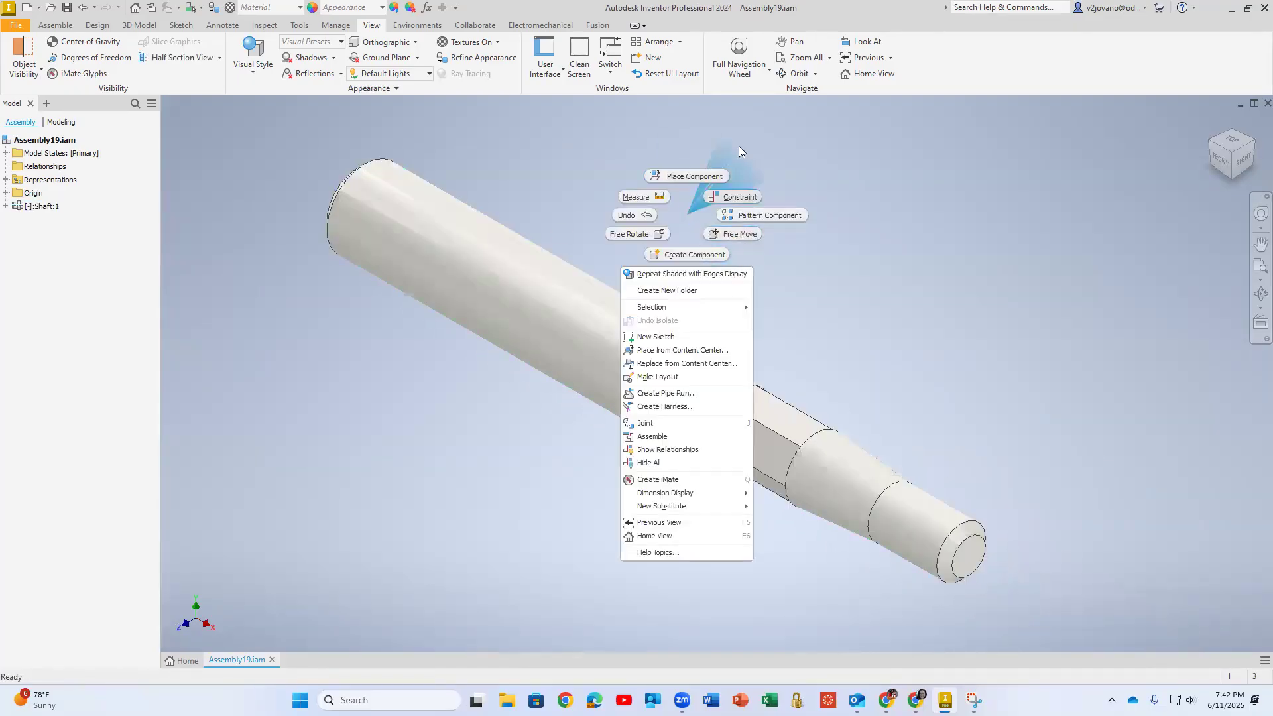
left_click(749, 197)
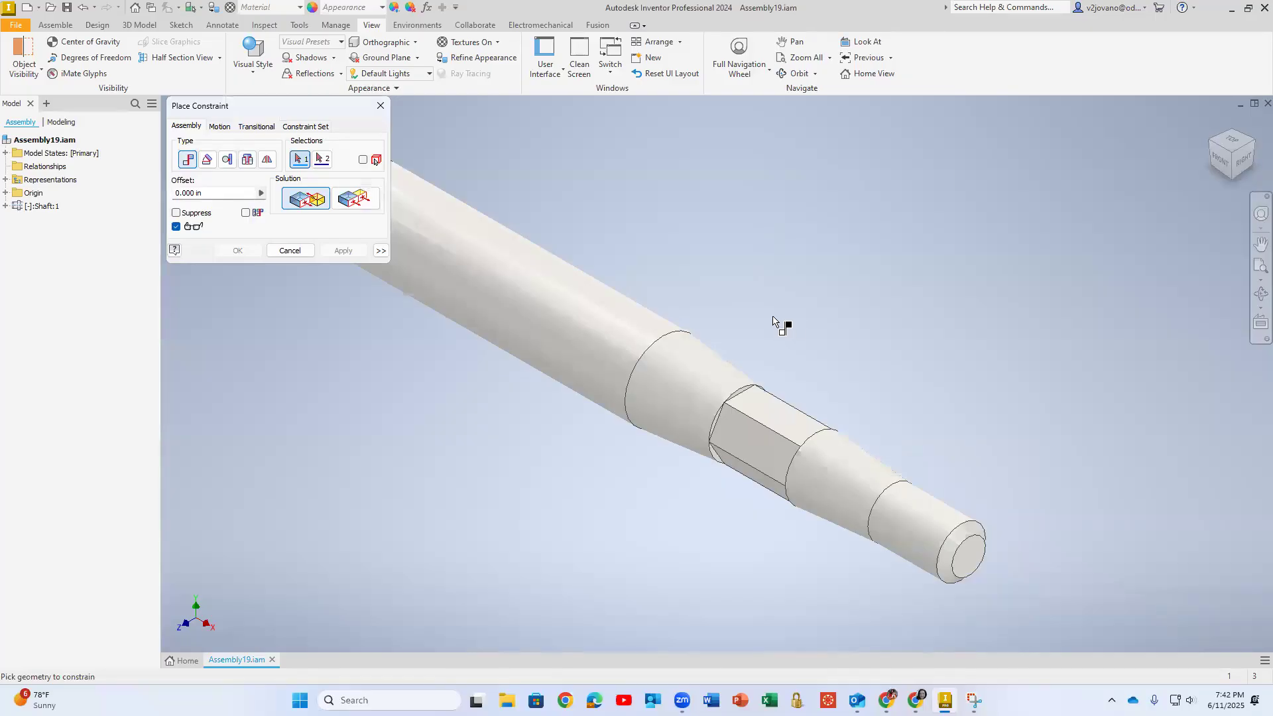
scroll(772, 321, "down", 3)
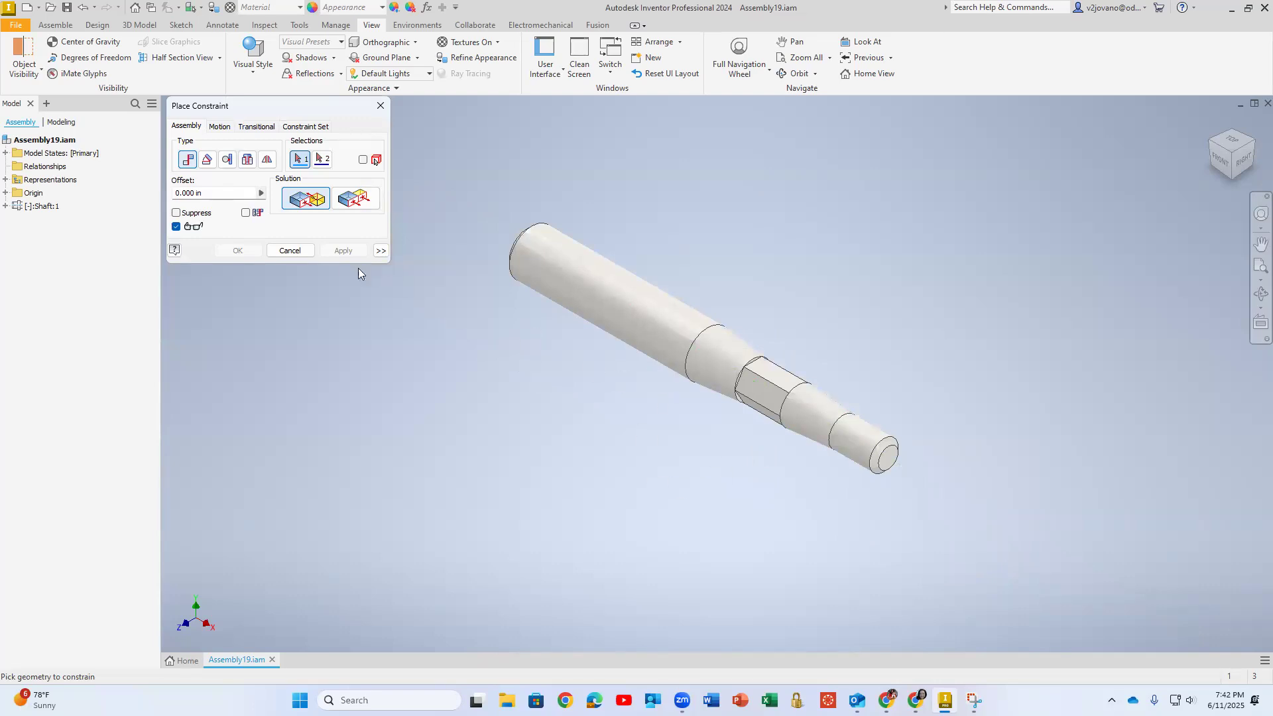
left_click(380, 106)
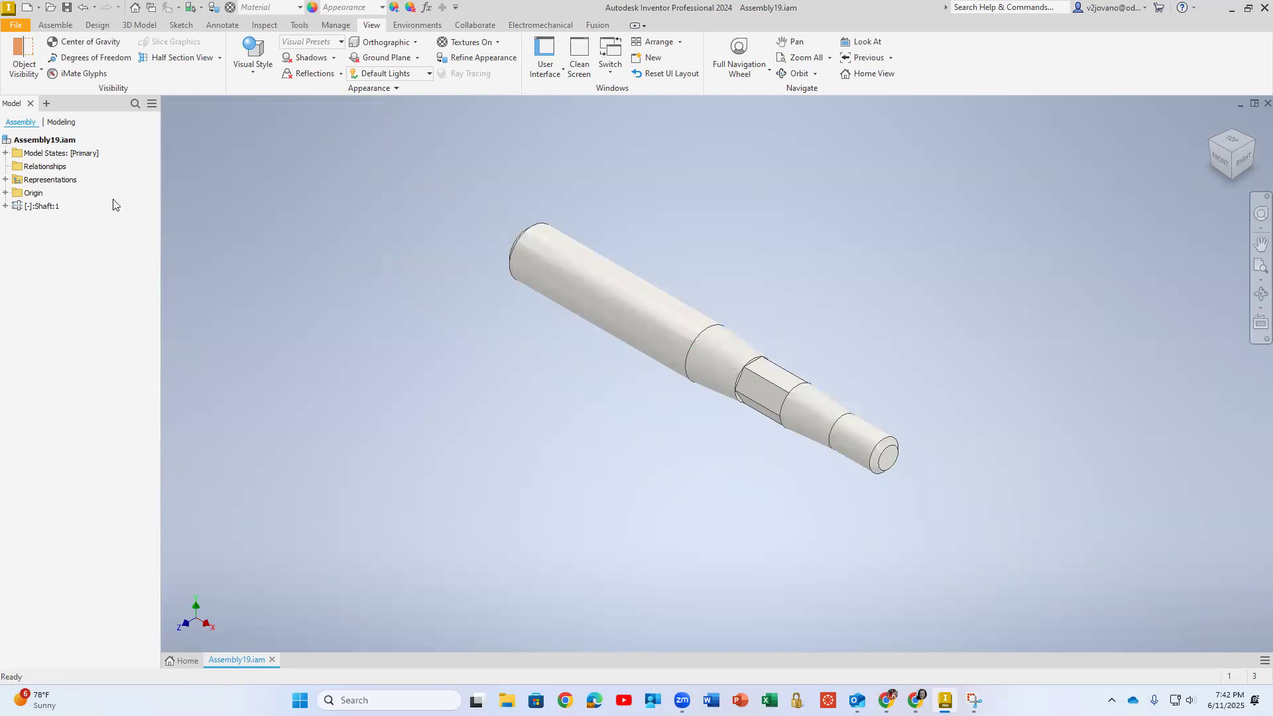
Step: Reopen the placed shaft in the Design Accelerator and remove the first-edge chamfer from the Cylinder 1 x 2 section
right_click(50, 211)
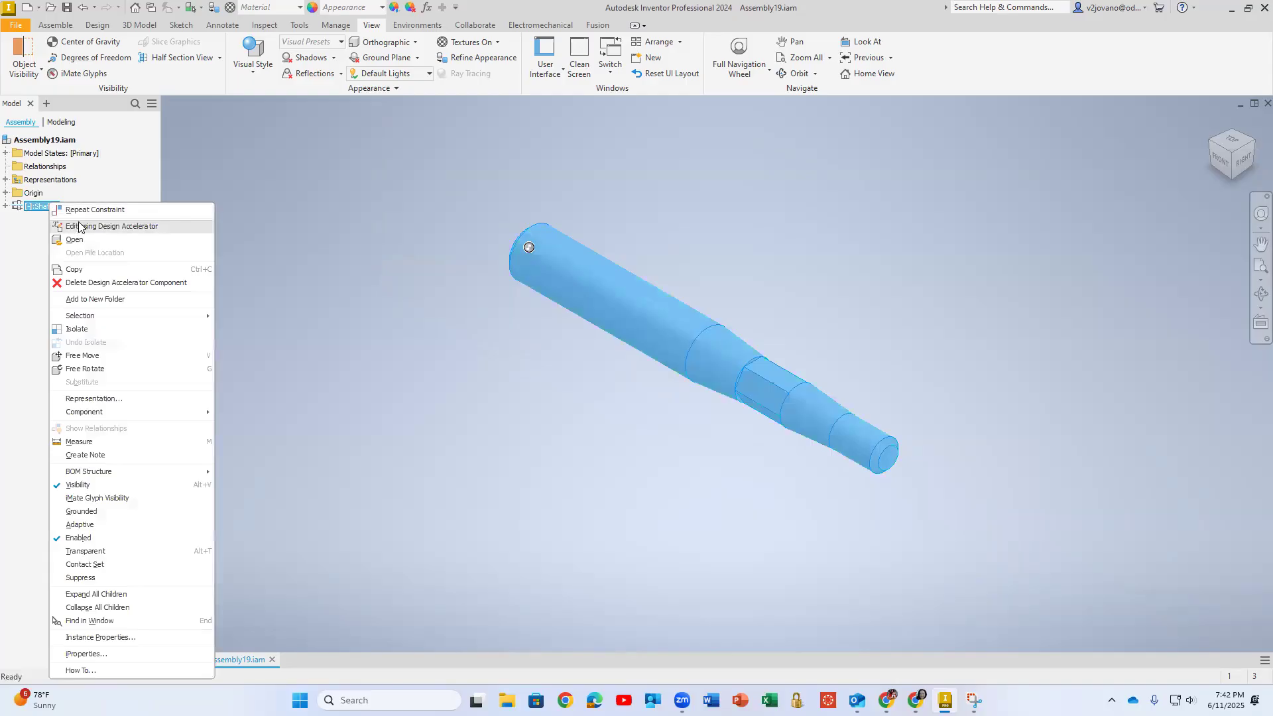
left_click(107, 226)
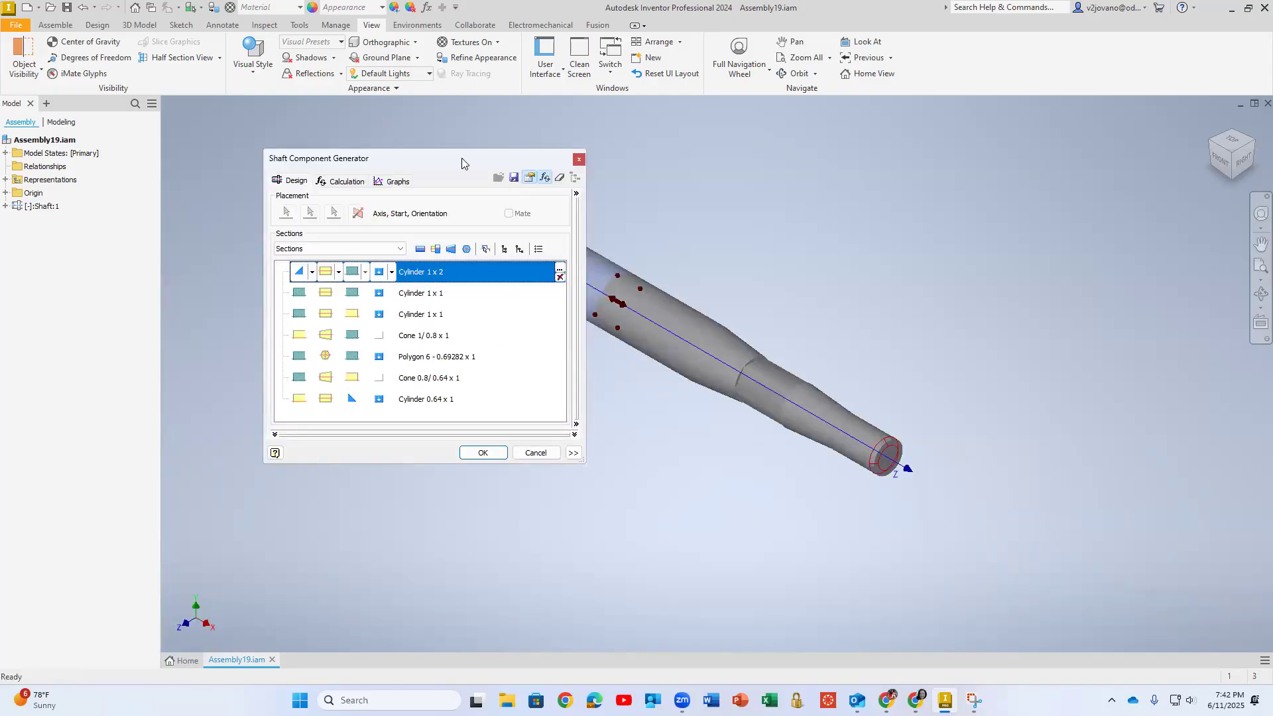
left_click_drag(461, 157, 363, 215)
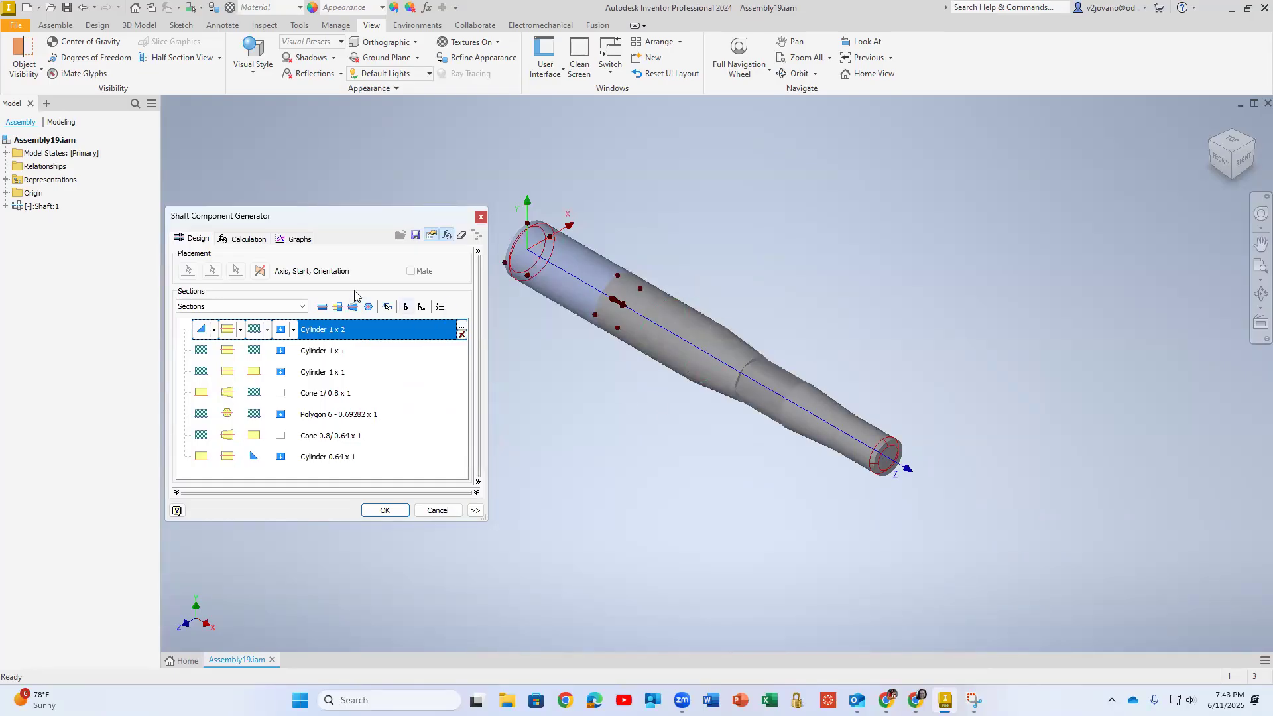
left_click(213, 331)
left_click(202, 348)
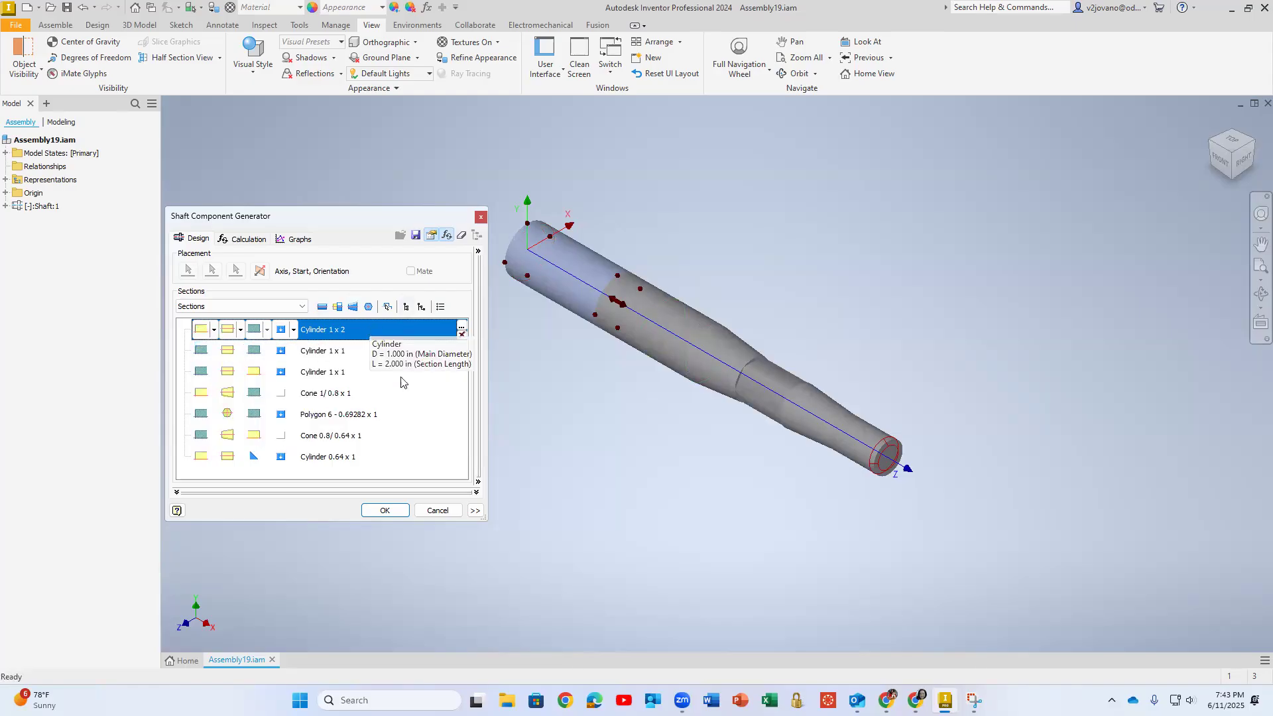
Step: Set the second shaft section, Cylinder 1 x 1, to a 1.5 in main diameter and a 3 in length
left_click(331, 357)
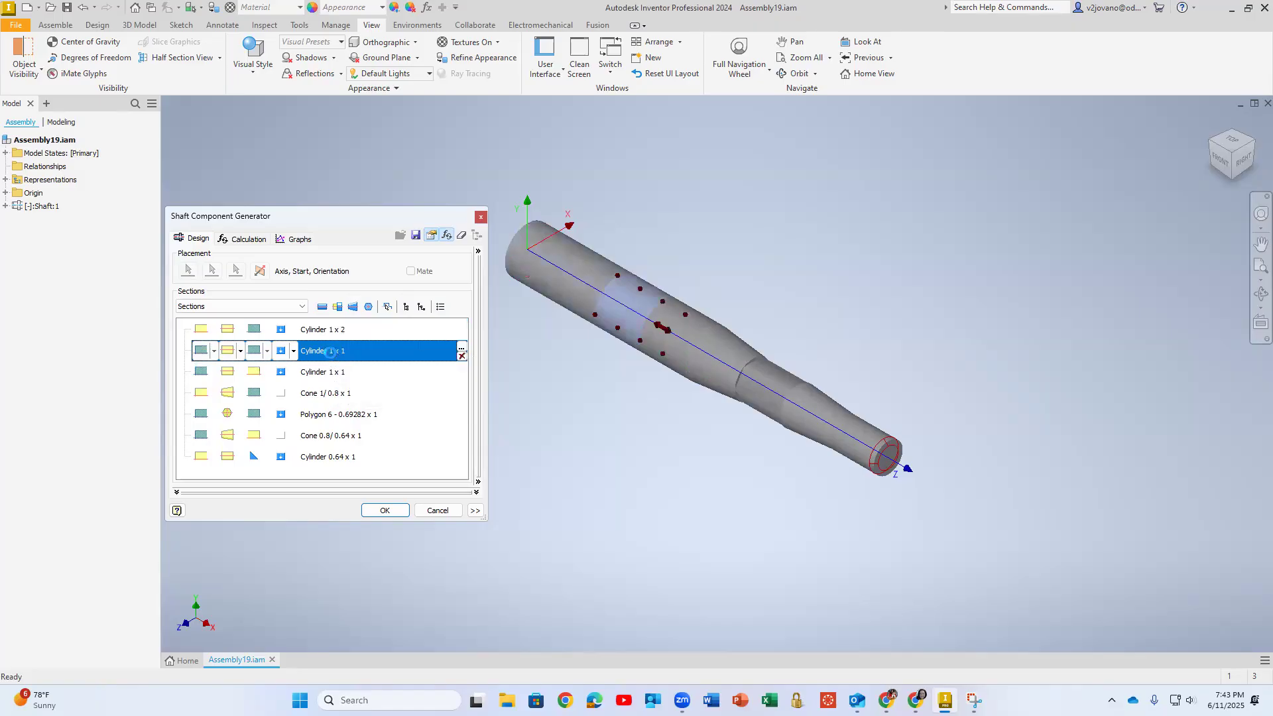
left_click(559, 319)
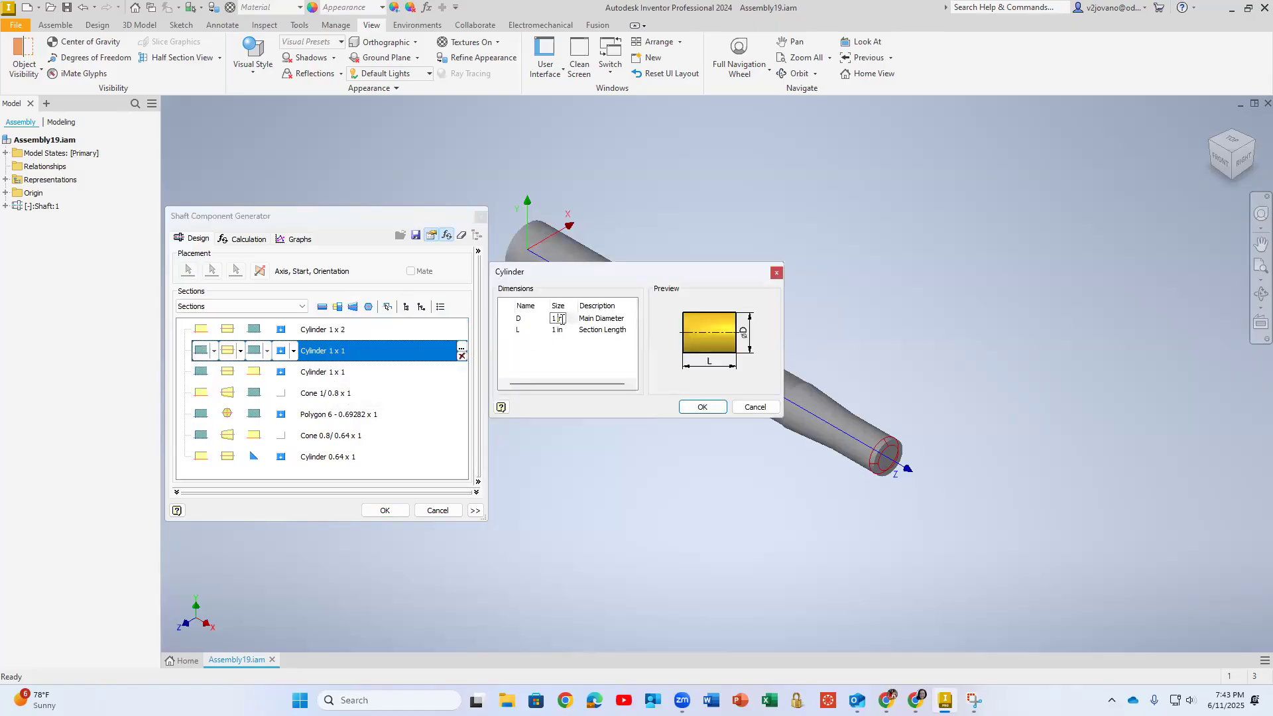
key("BackSpace")
key("BackSpace")
key("BackSpace")
left_click(559, 329)
key("BackSpace")
key("BackSpace")
key("BackSpace")
key("BackSpace")
type("3")
left_click(704, 407)
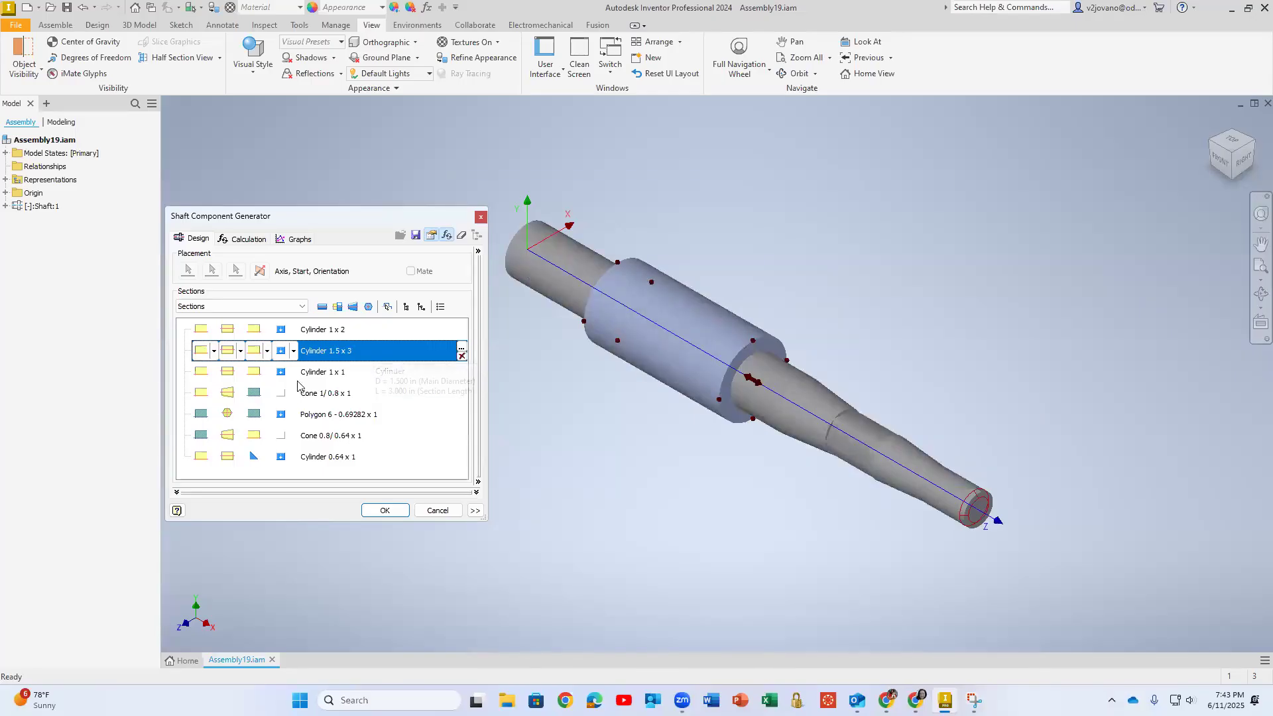
Step: Delete the remaining Cylinder 1 x 1 section and set the following cone's second diameter and section length to 2 in
left_click(453, 380)
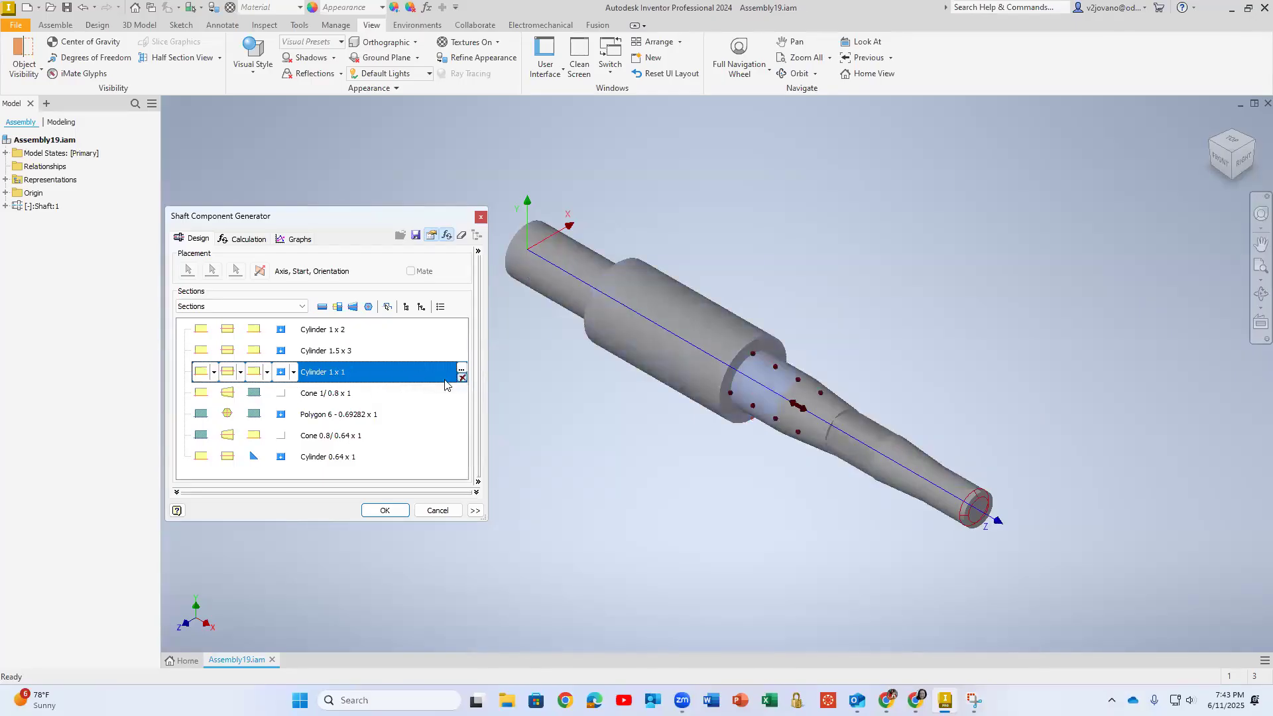
left_click(462, 377)
left_click(329, 376)
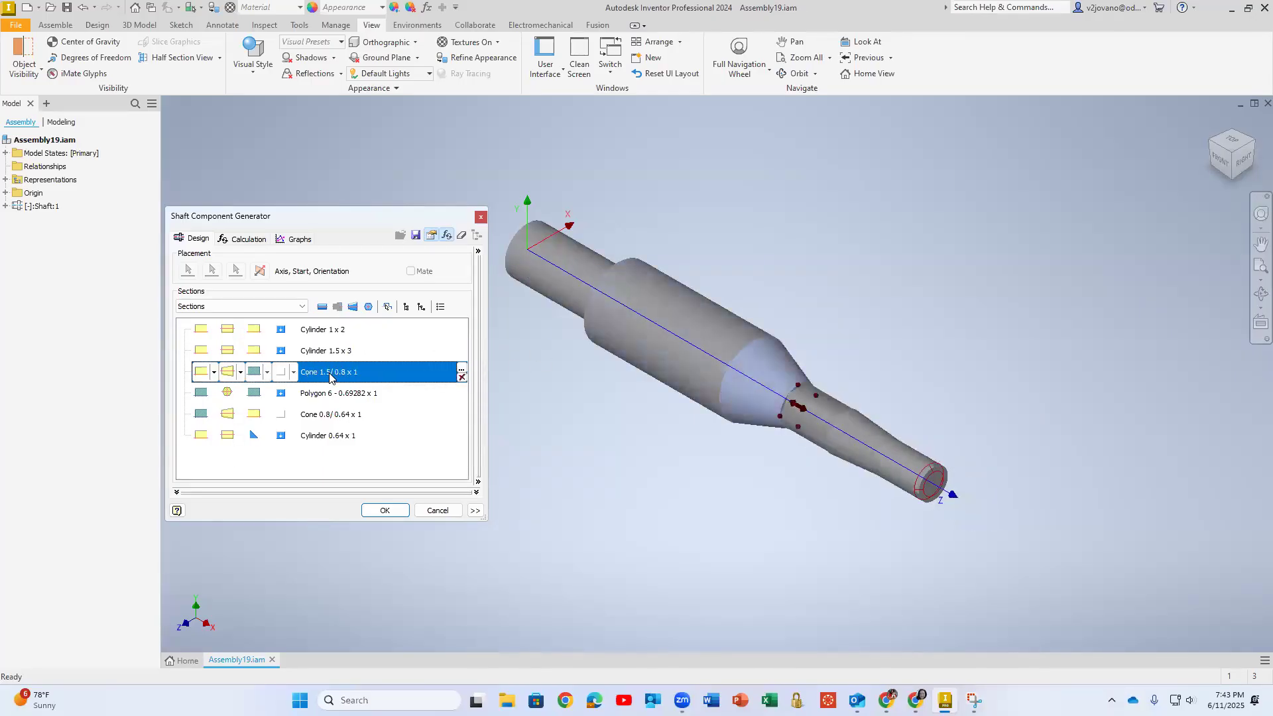
double_click(329, 375)
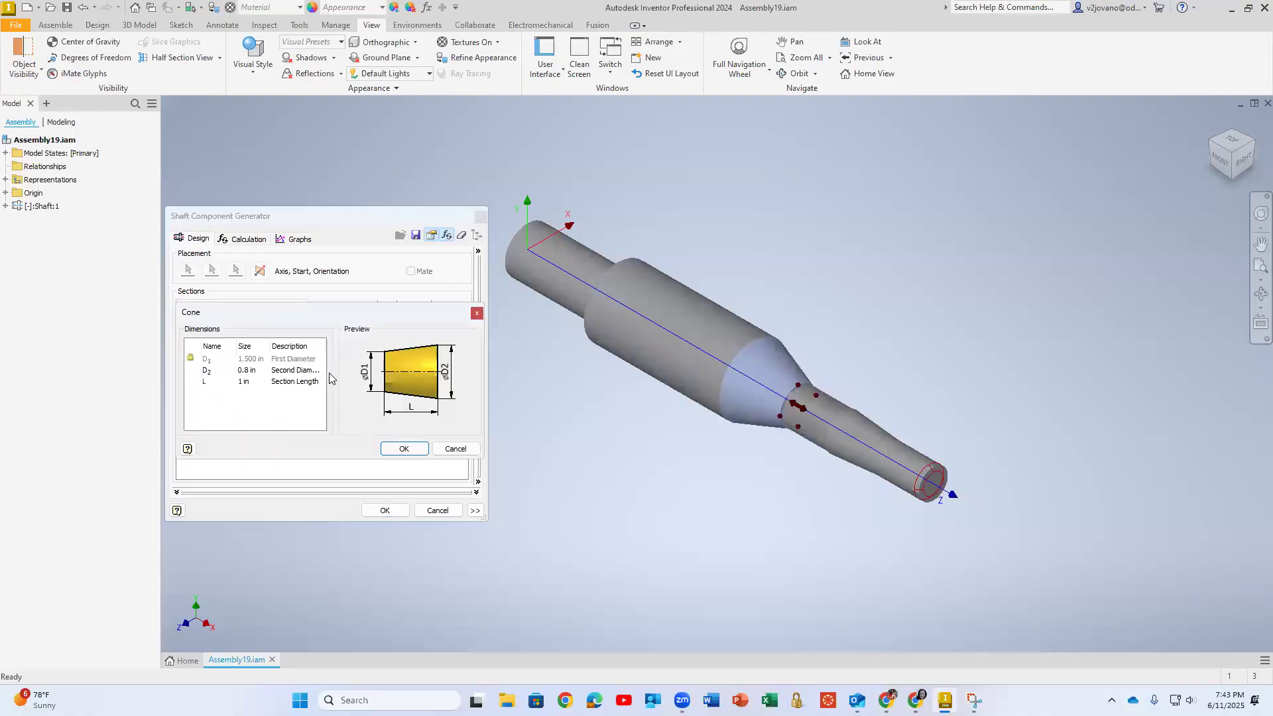
left_click(253, 371)
left_click_drag(253, 372, 231, 369)
type("2")
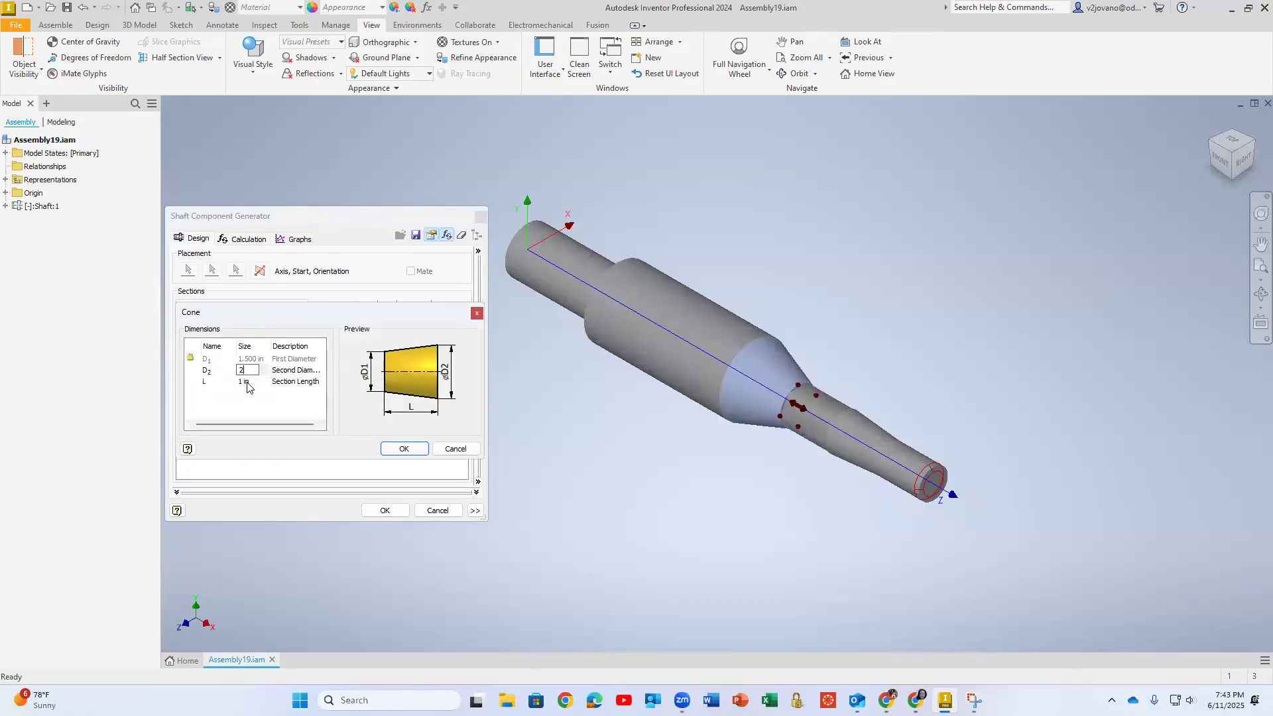
left_click(251, 381)
key("ctrl+a")
type("2")
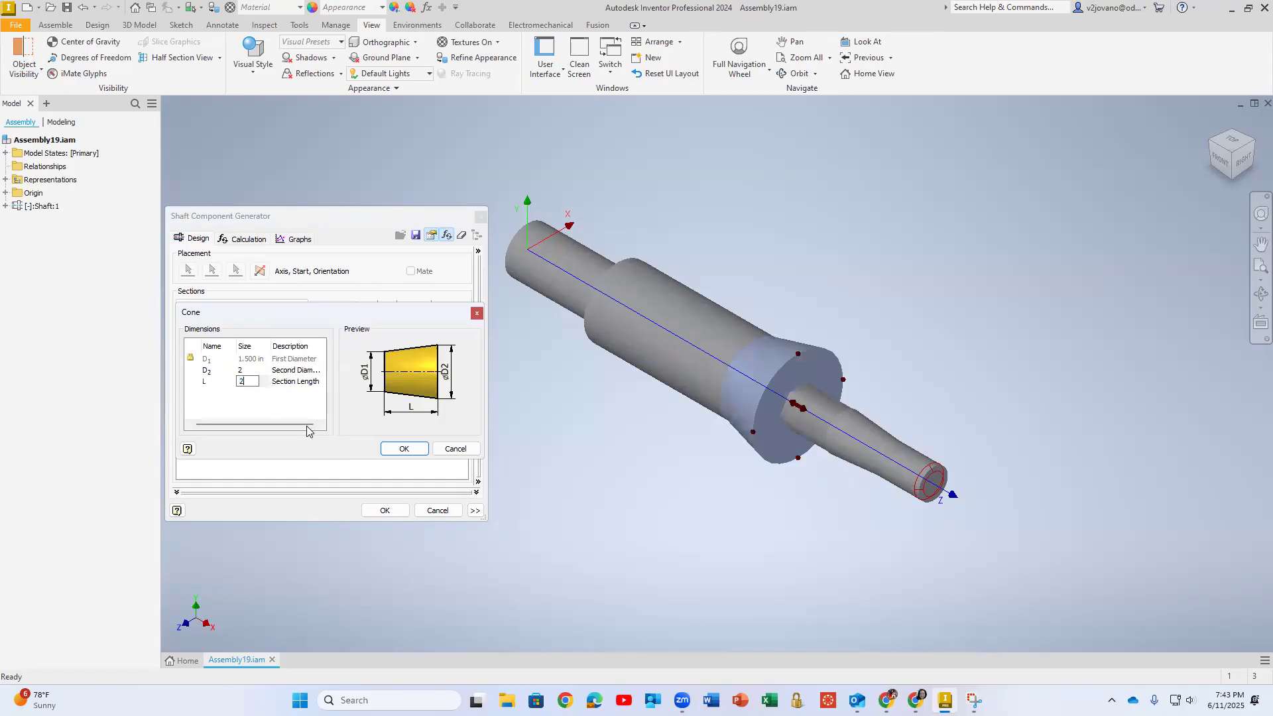
left_click(399, 451)
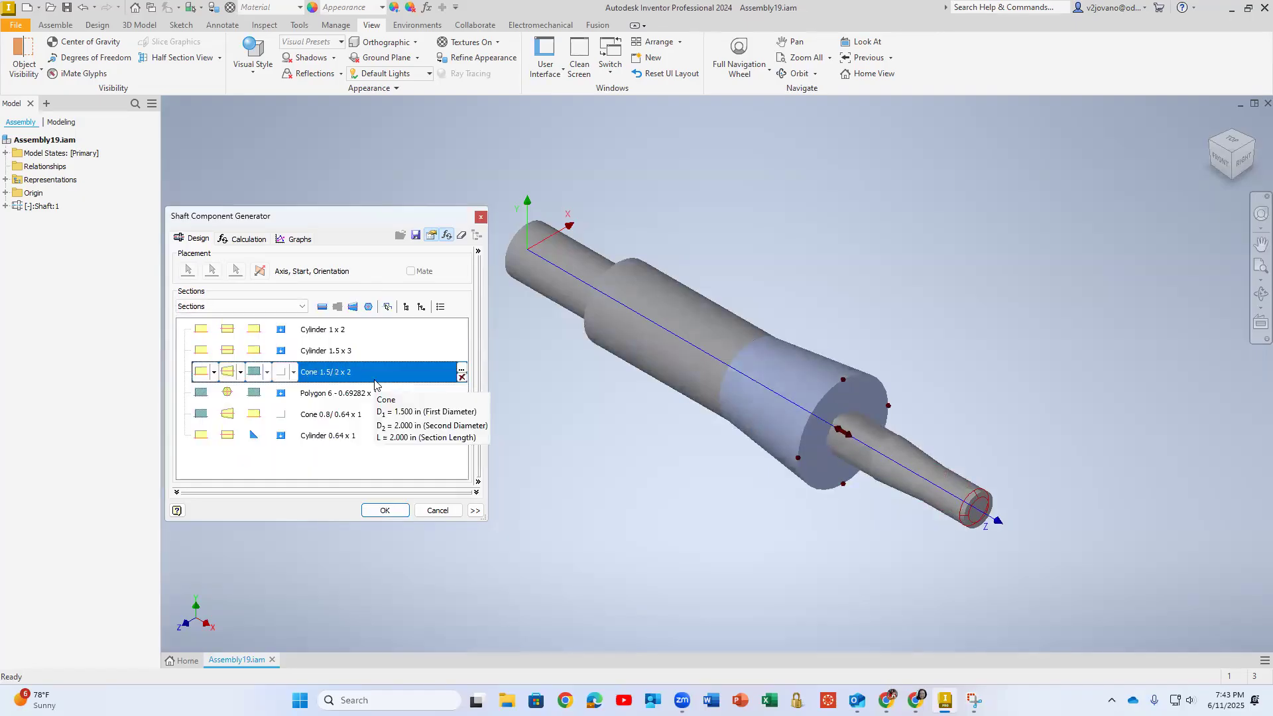
Step: Delete the polygon, second cone and final cylinder sections, including the features on that cylinder
left_click(438, 400)
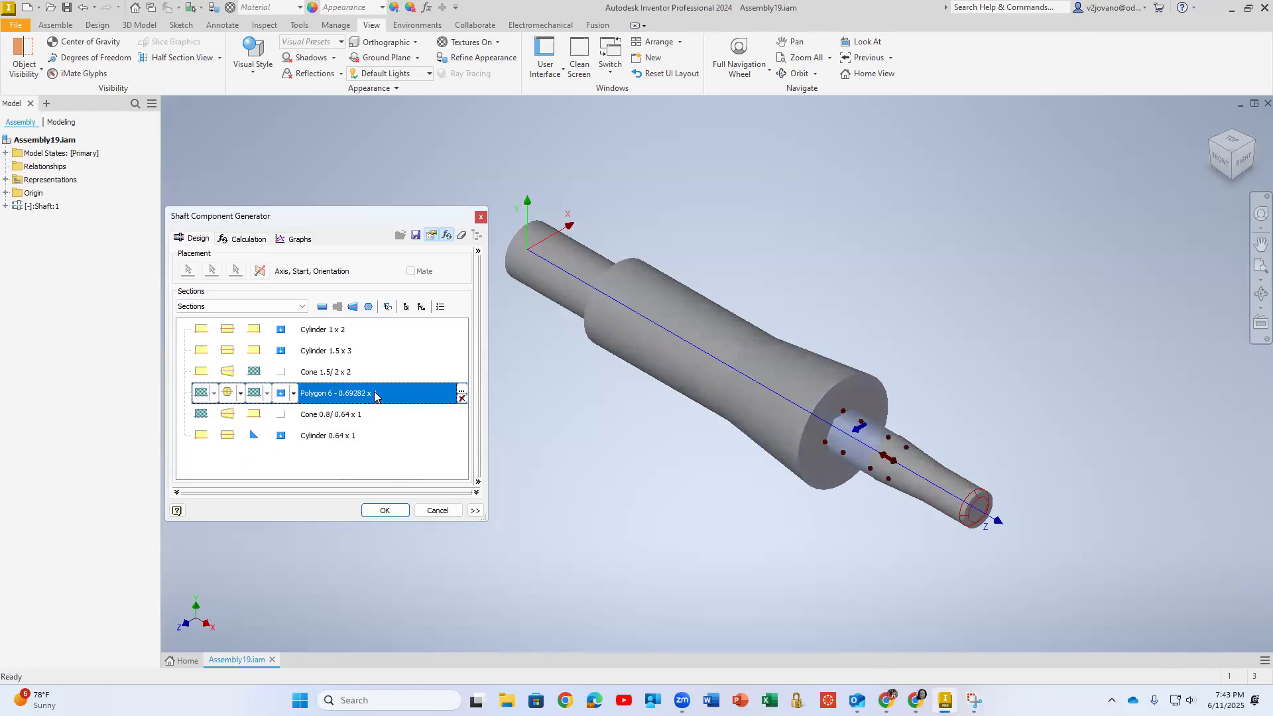
left_click(462, 398)
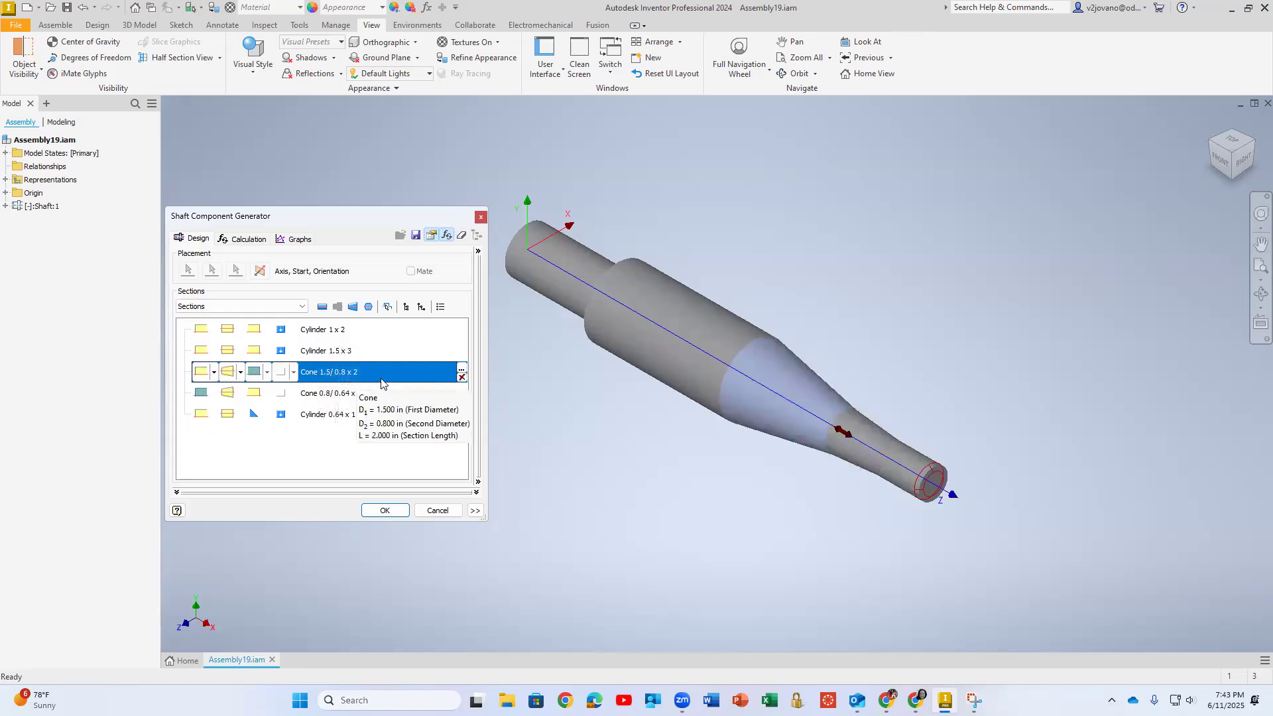
double_click(346, 375)
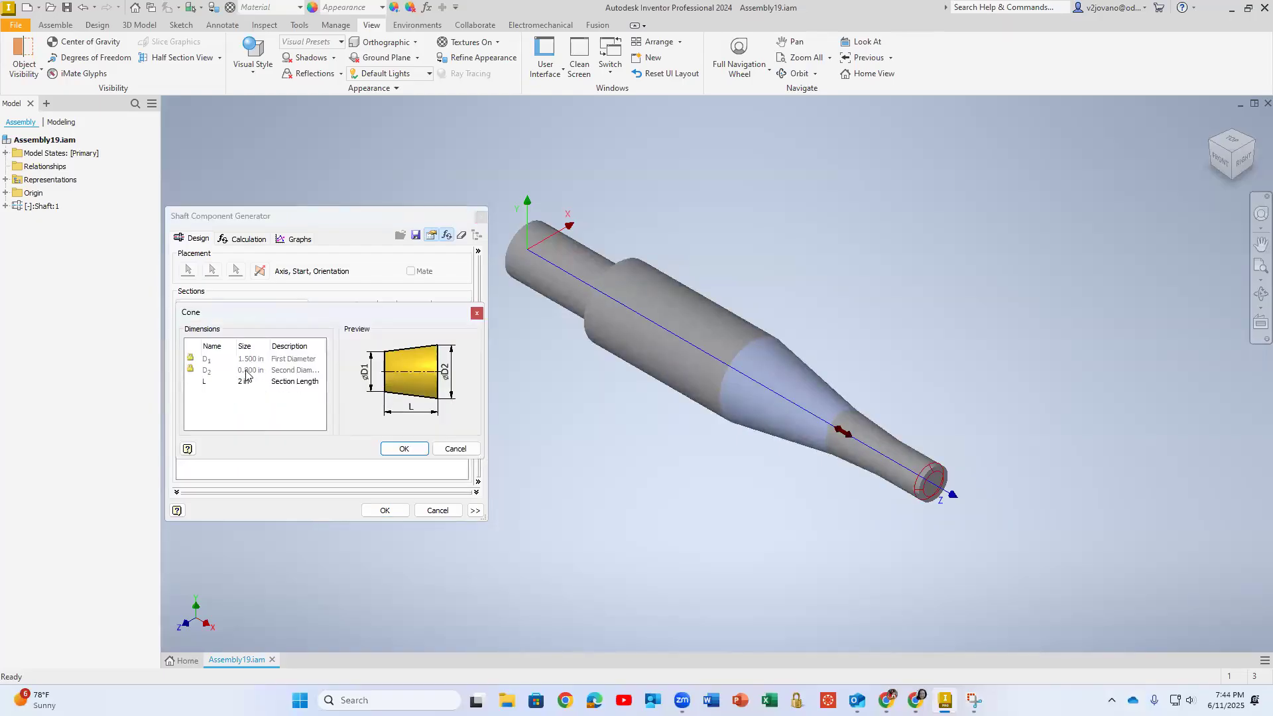
left_click(457, 449)
left_click(336, 396)
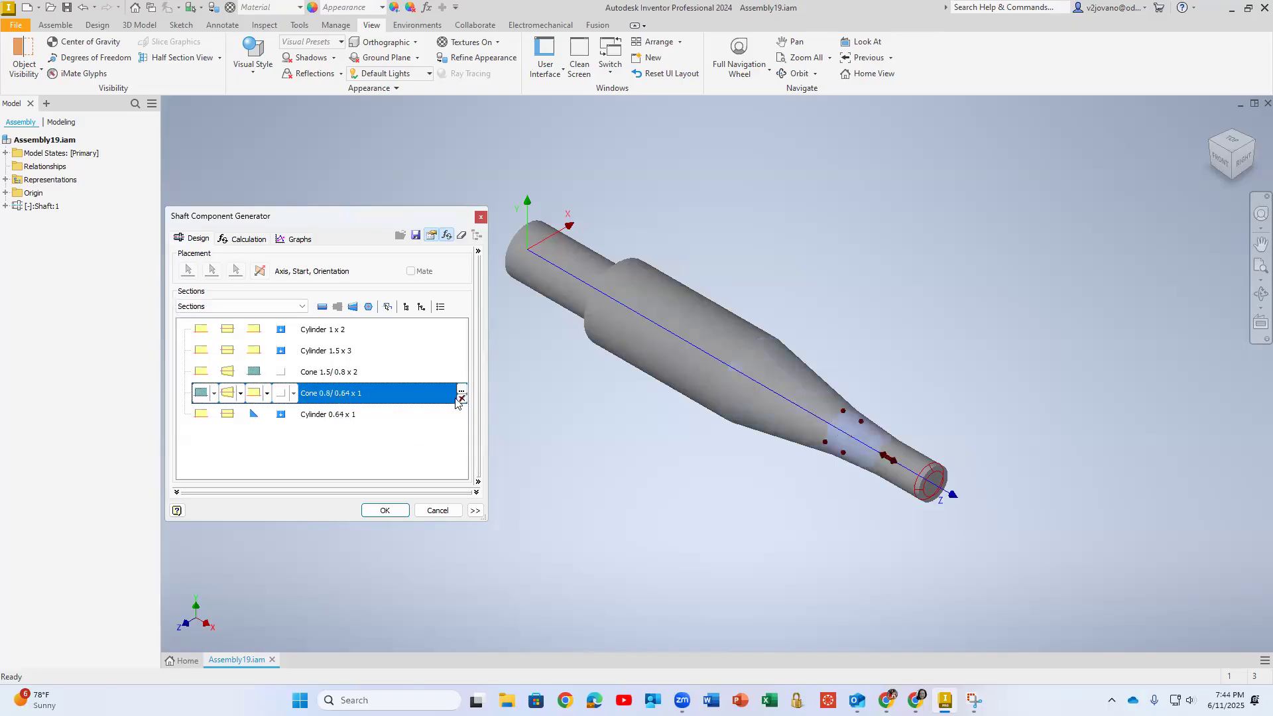
left_click(462, 399)
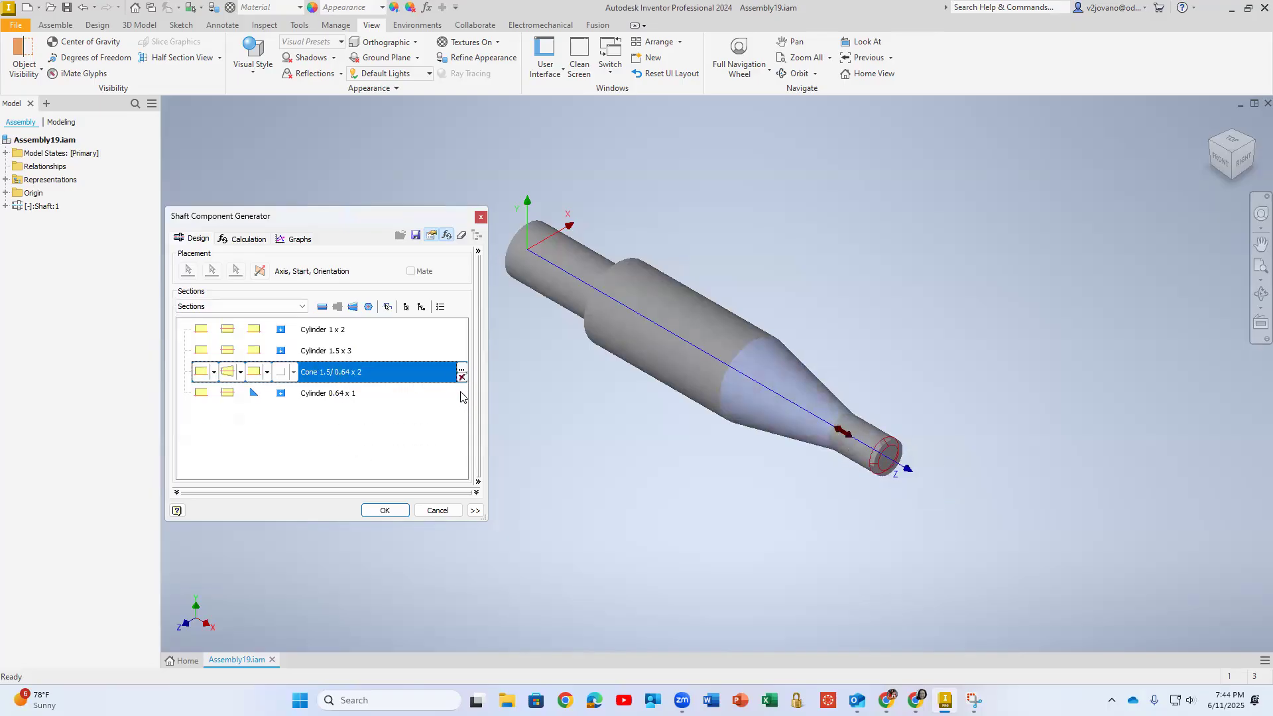
left_click(370, 396)
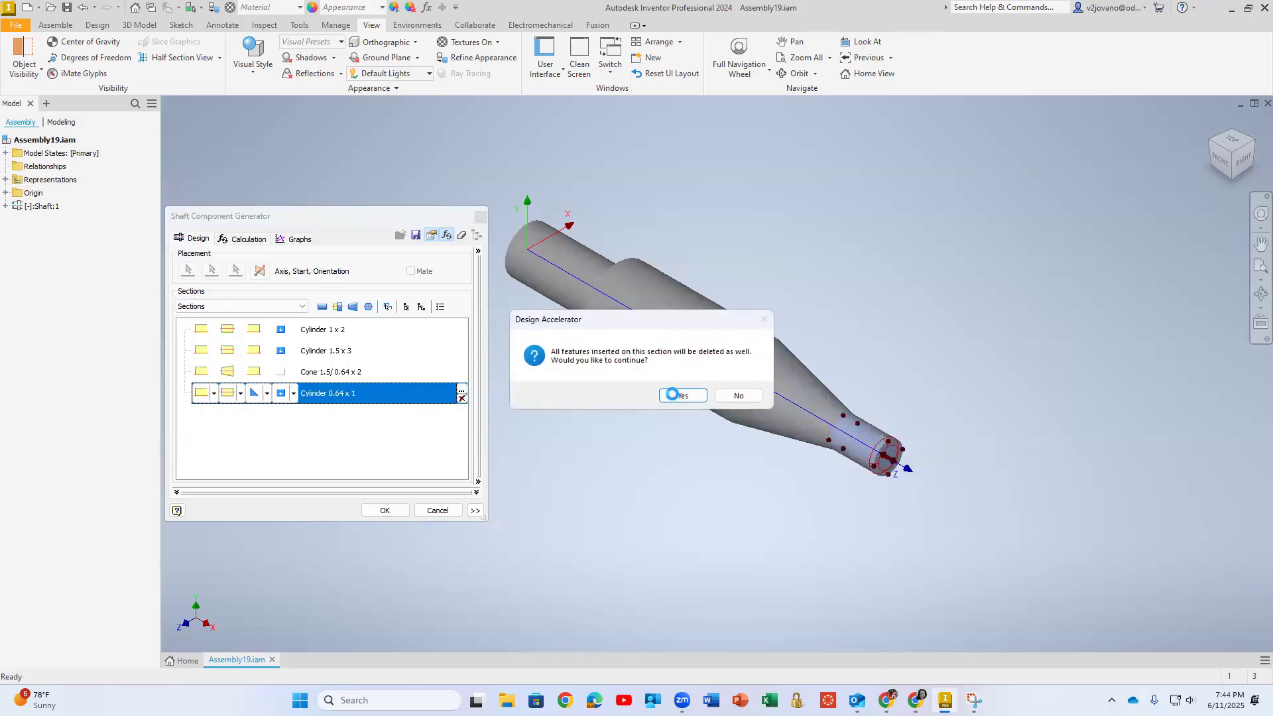
left_click(682, 395)
Step: Set the second diameter of the remaining cone section to 2 in
double_click(352, 375)
left_click(252, 371)
key("ctrl+a")
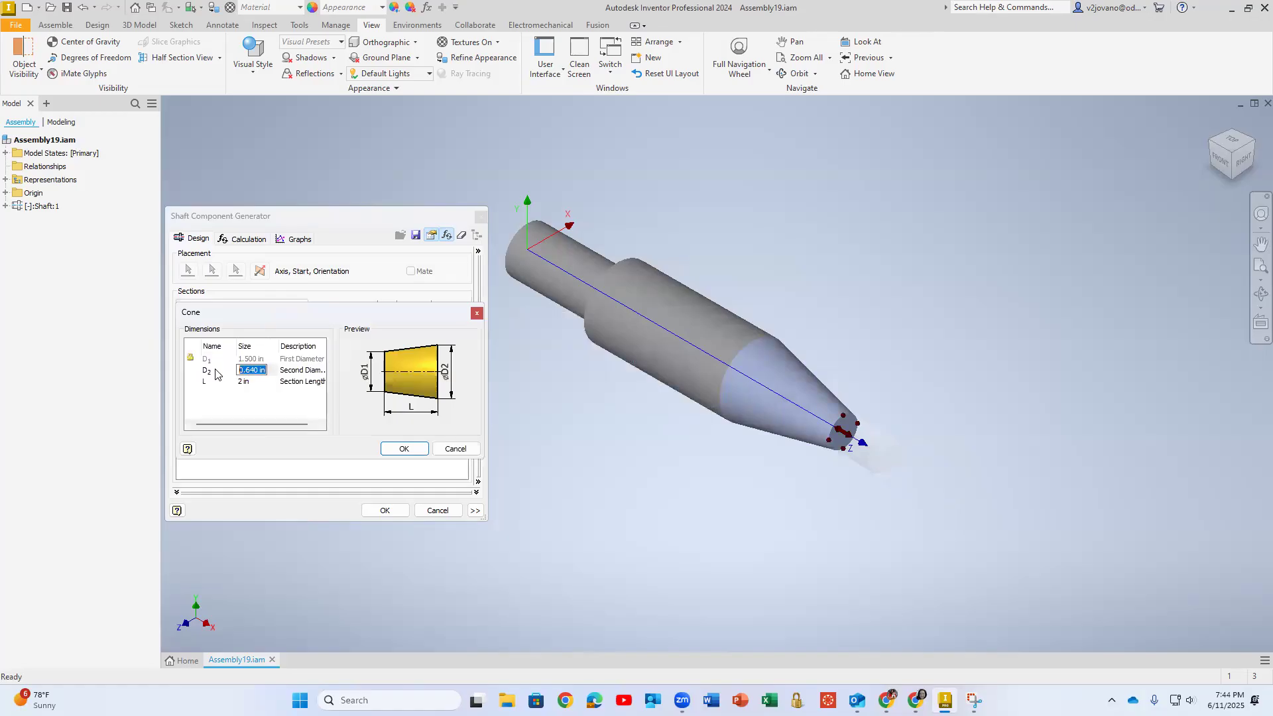
type("2")
left_click(405, 449)
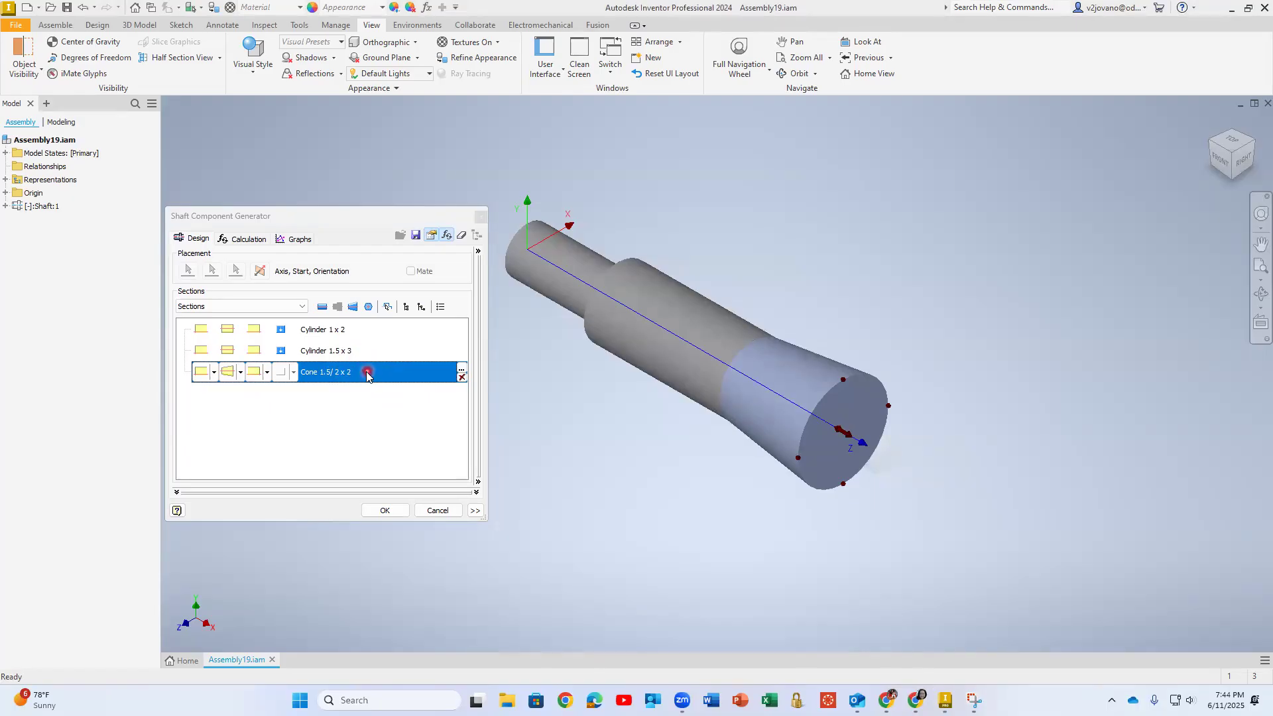
Step: Add a cylinder section after the cone with a 1.5 in main diameter and a 0.2 in section length
left_click(294, 375)
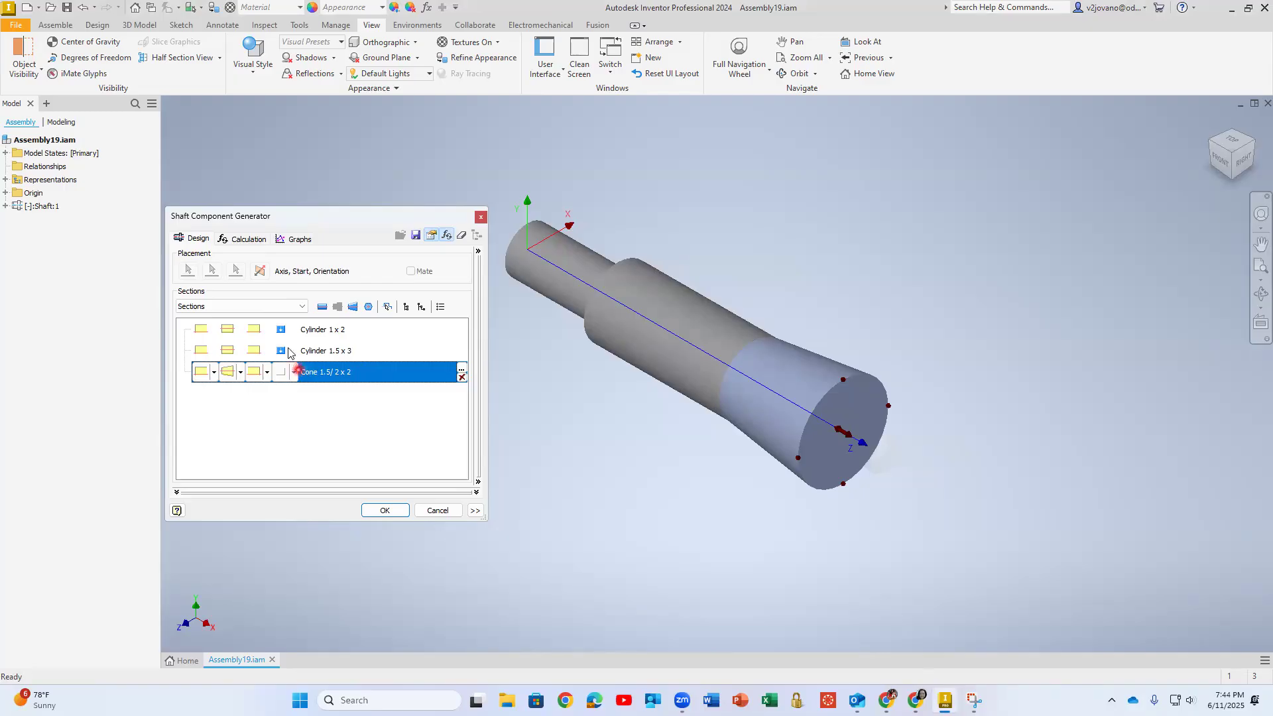
left_click(321, 307)
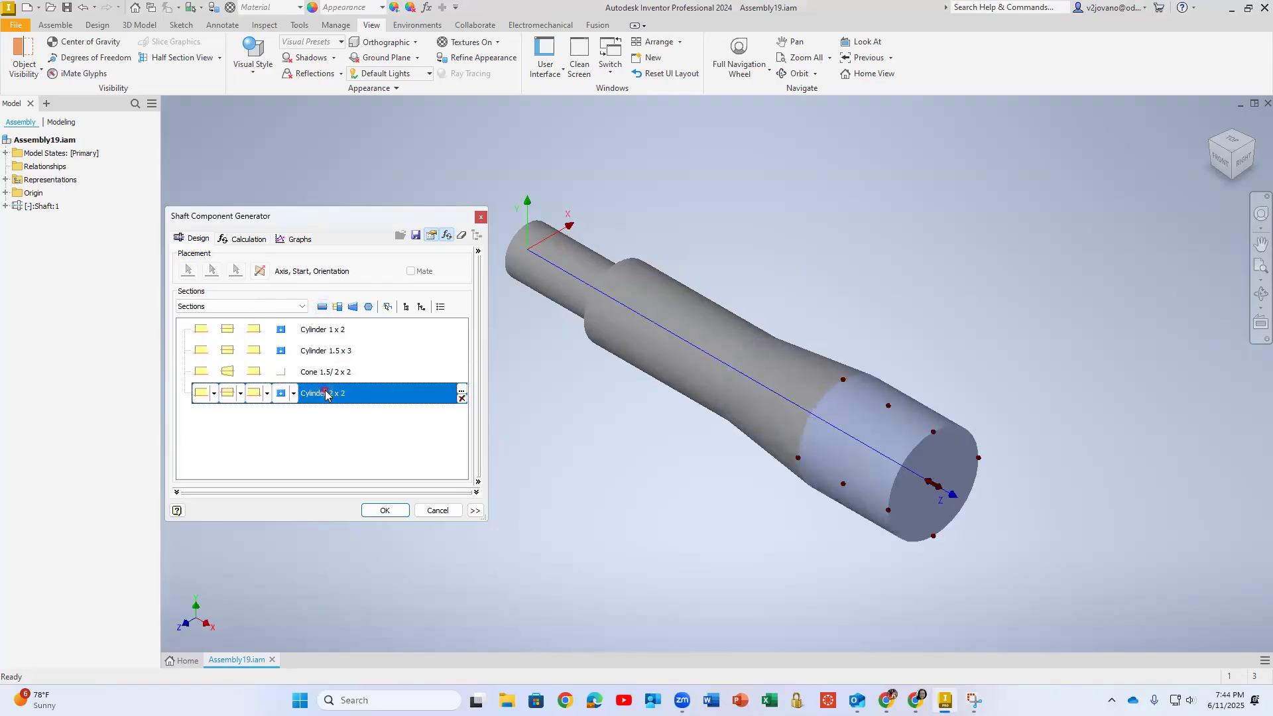
double_click(324, 394)
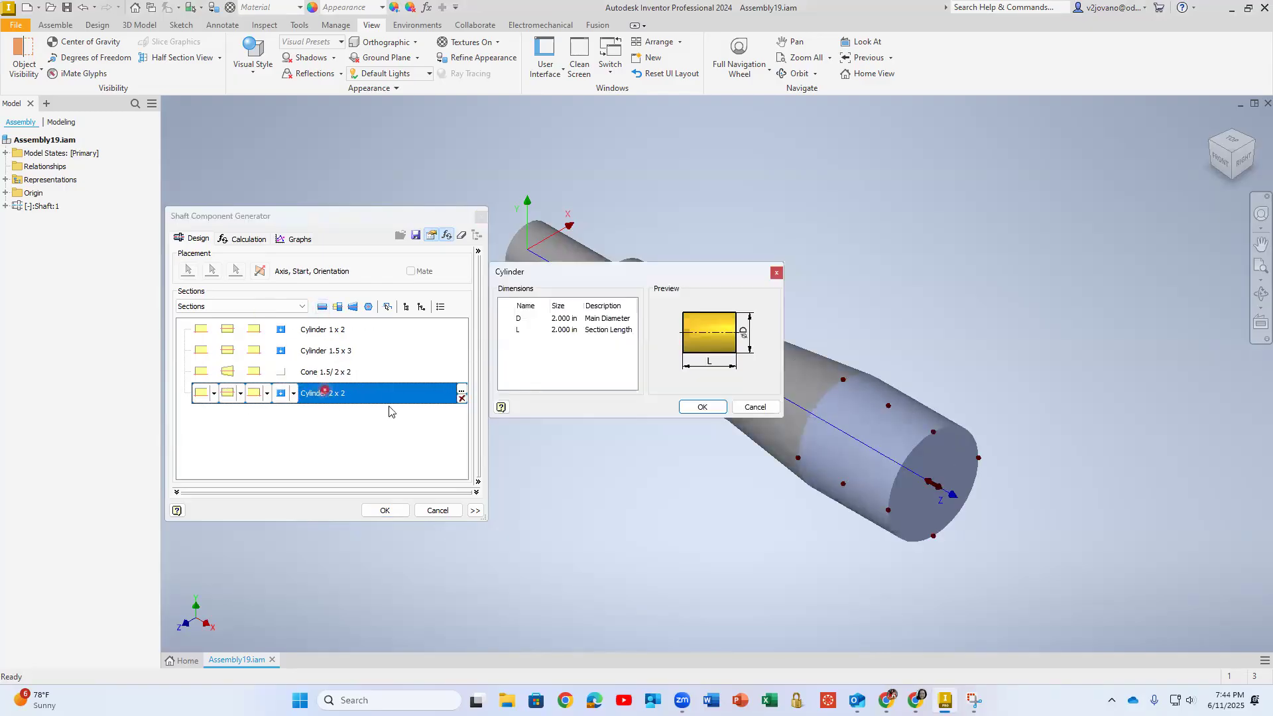
left_click(569, 319)
double_click(579, 319)
type("1")
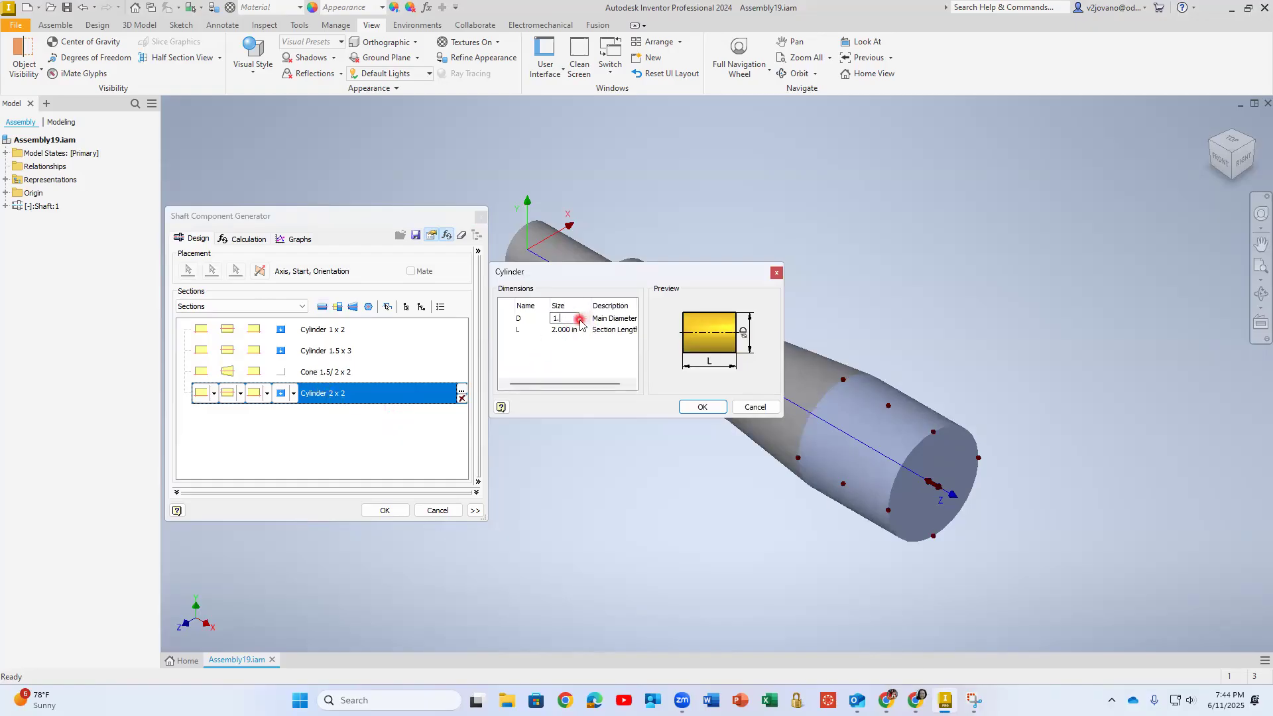
type(".5")
left_click(577, 331)
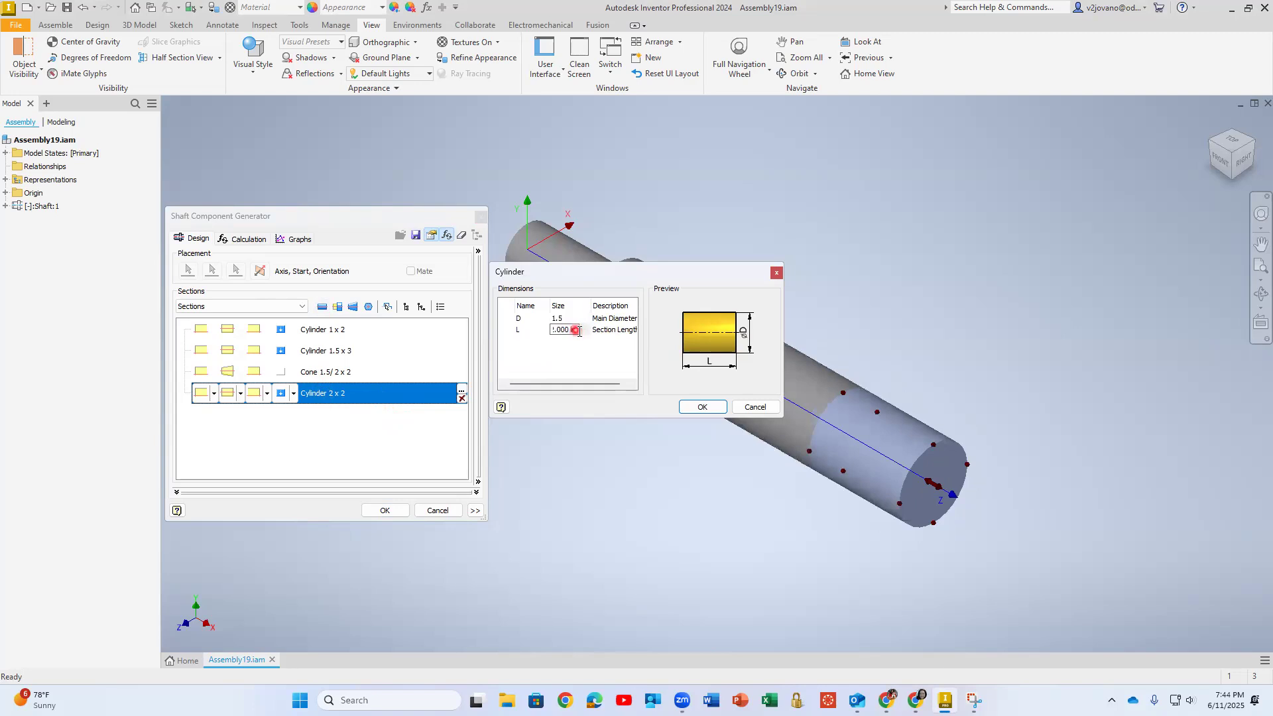
double_click(578, 330)
type("0.2")
left_click(702, 406)
Step: Add another cylinder section after the 1.5 x 0.2 cylinder, with a 2 in main diameter and a 2.75 in section length
left_click(335, 393)
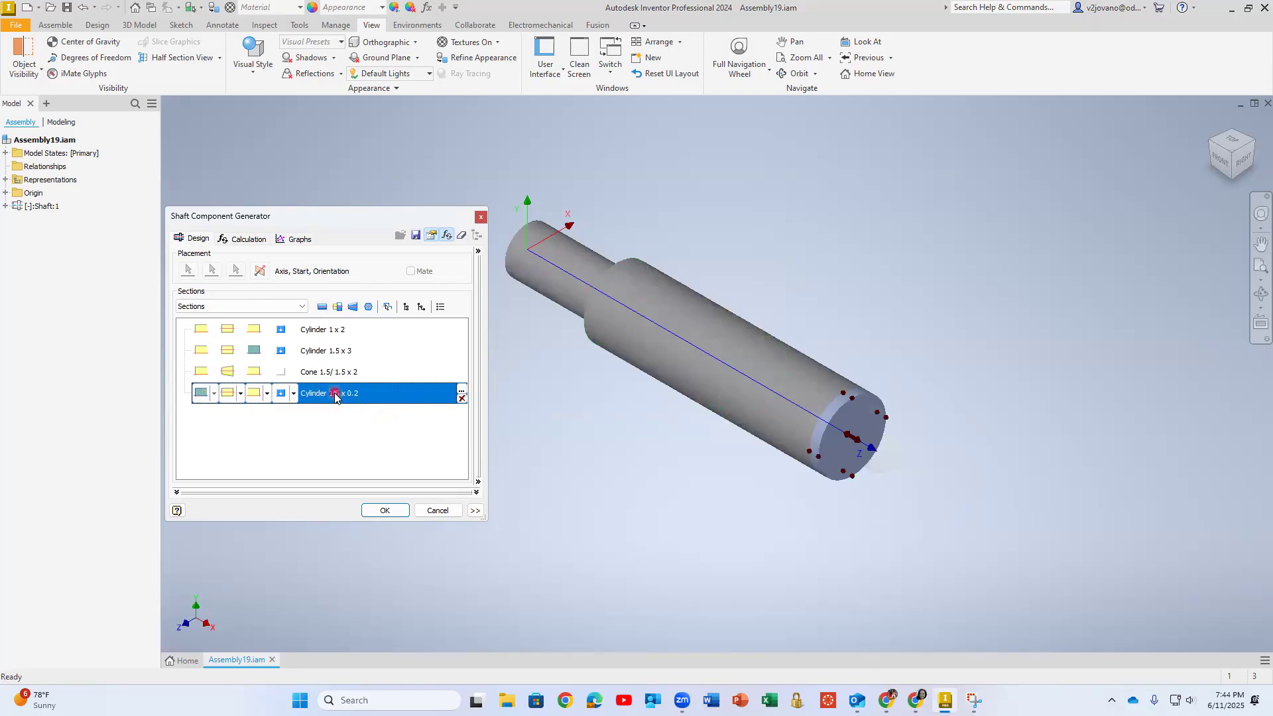
left_click(321, 307)
left_click(321, 416)
left_click(322, 417)
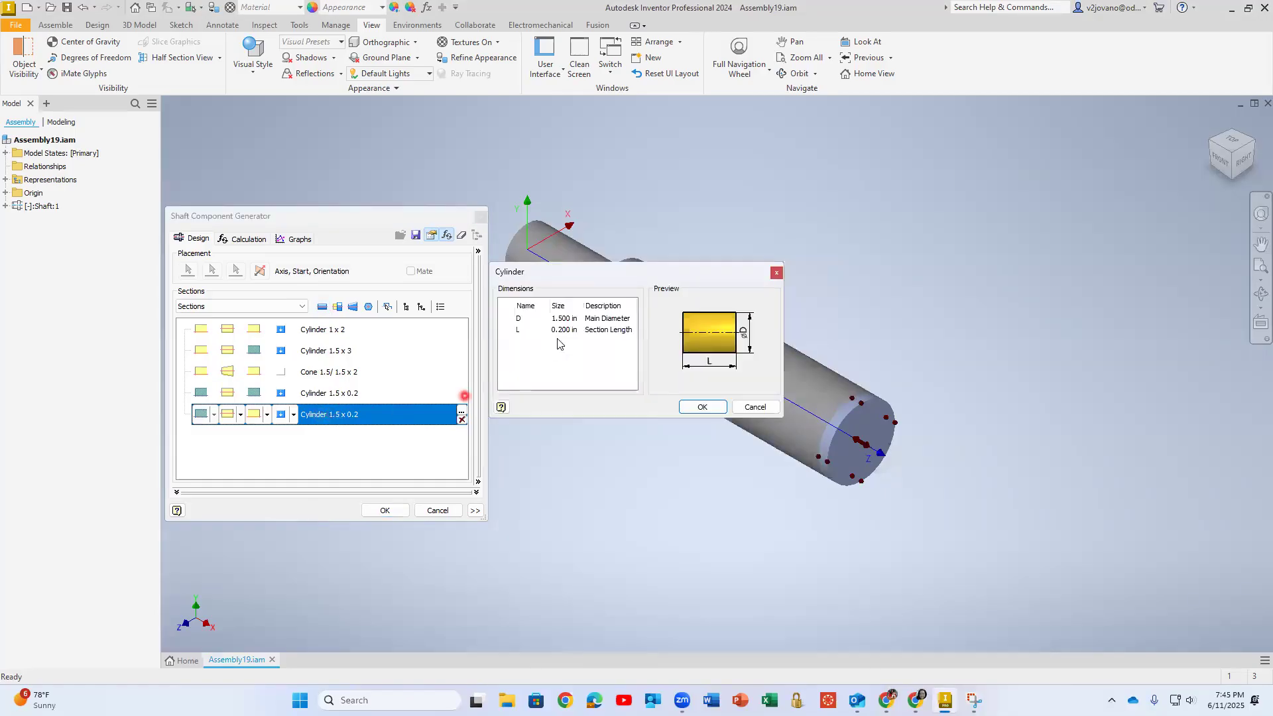
left_click(568, 318)
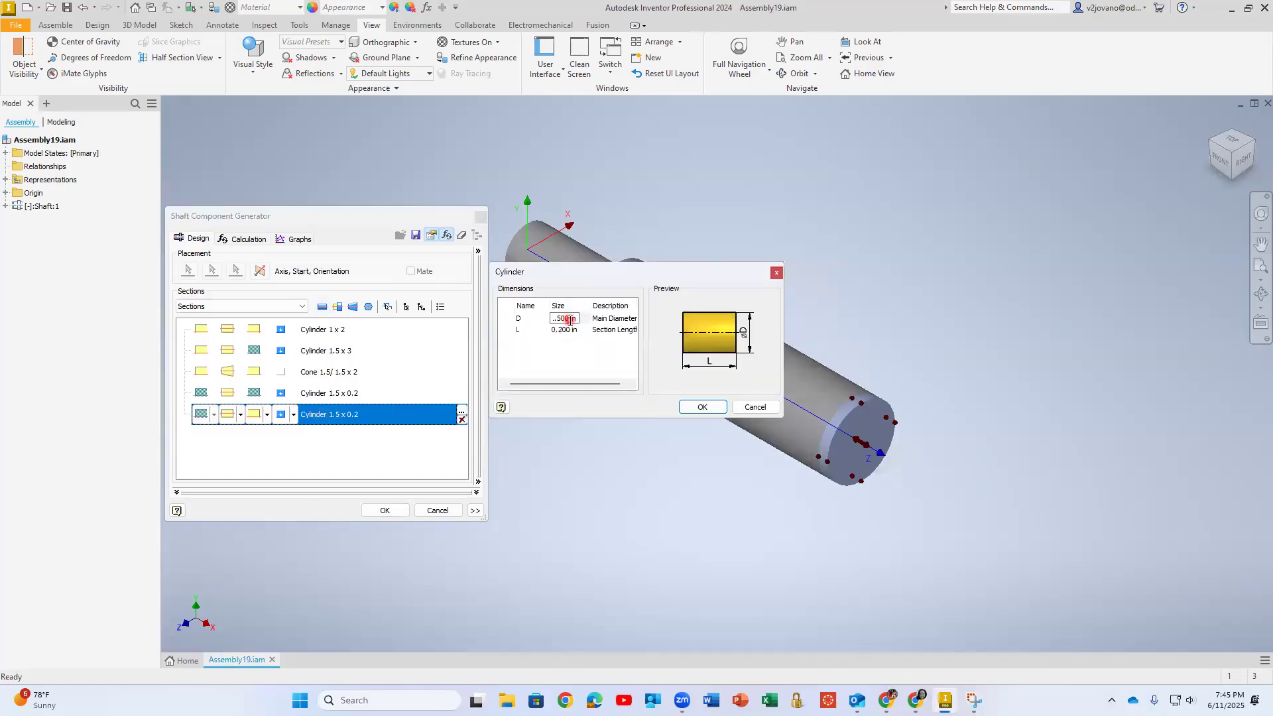
type("2")
left_click(567, 330)
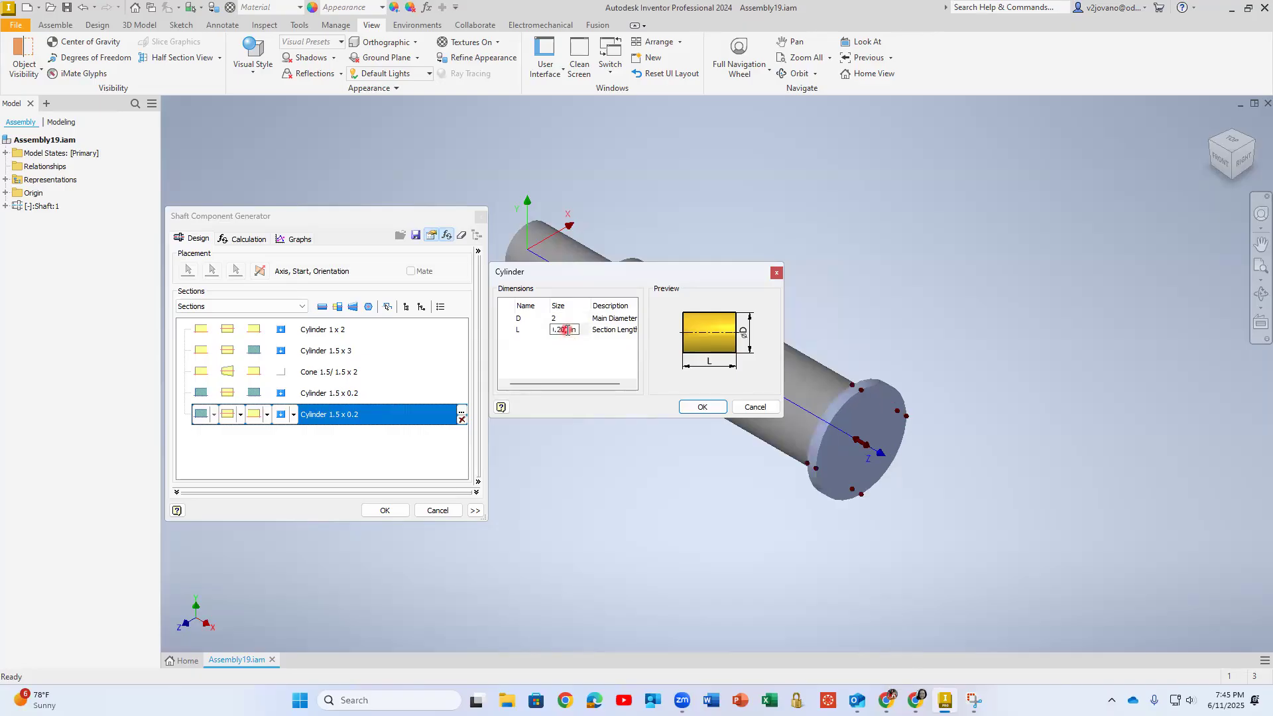
double_click(567, 329)
type("2.75")
left_click(702, 406)
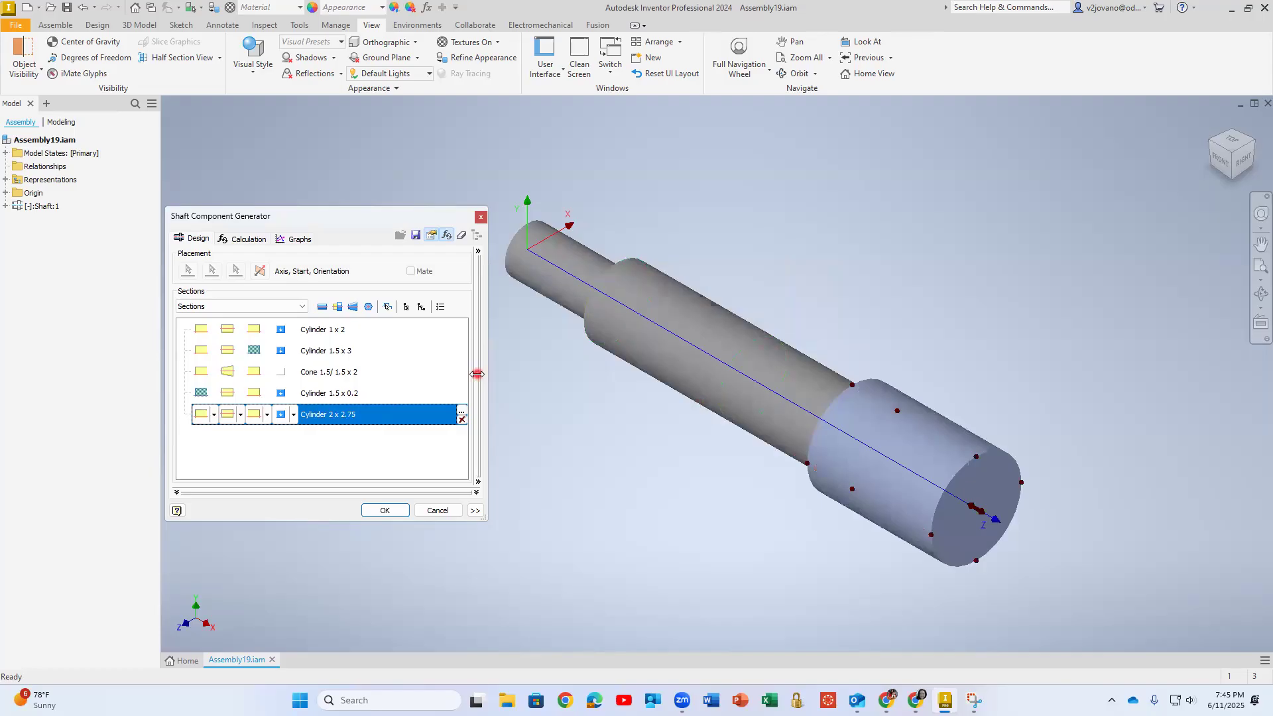
Step: Add a six-sided polygon section at the shaft's end with a 1.5 in inscribed diameter and a 3 in section length
left_click(370, 306)
left_click(375, 419)
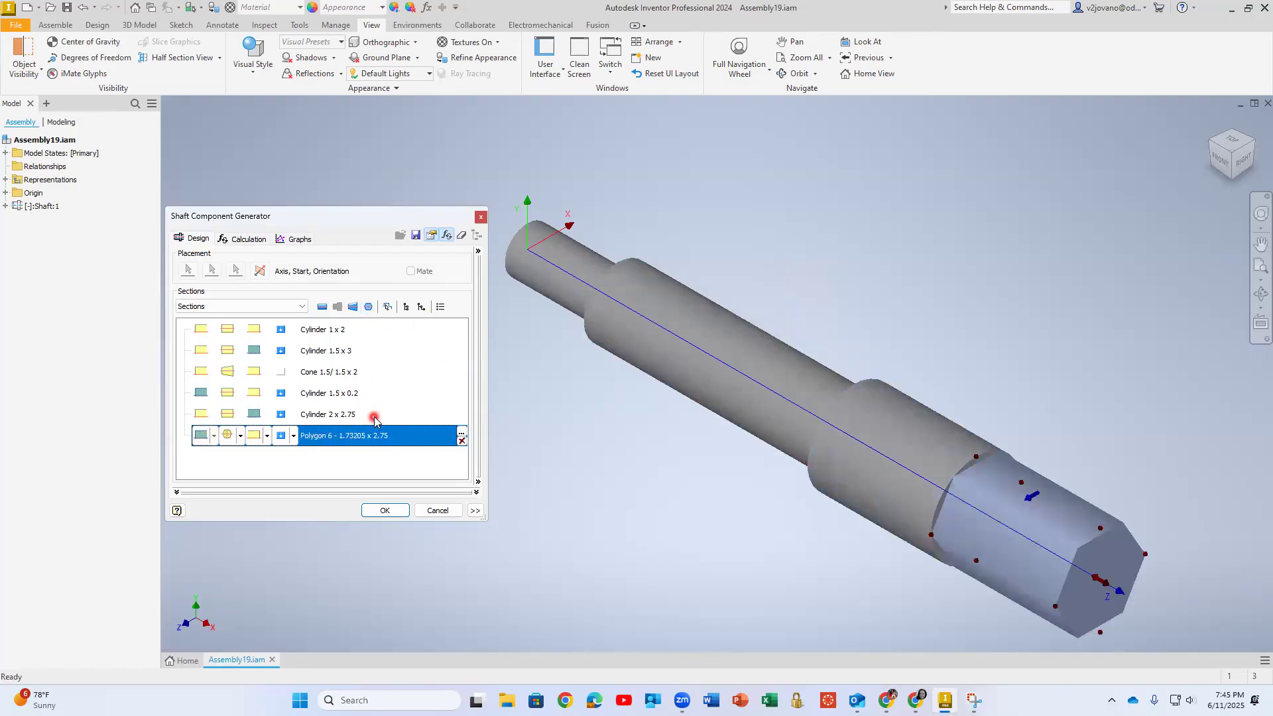
double_click(358, 435)
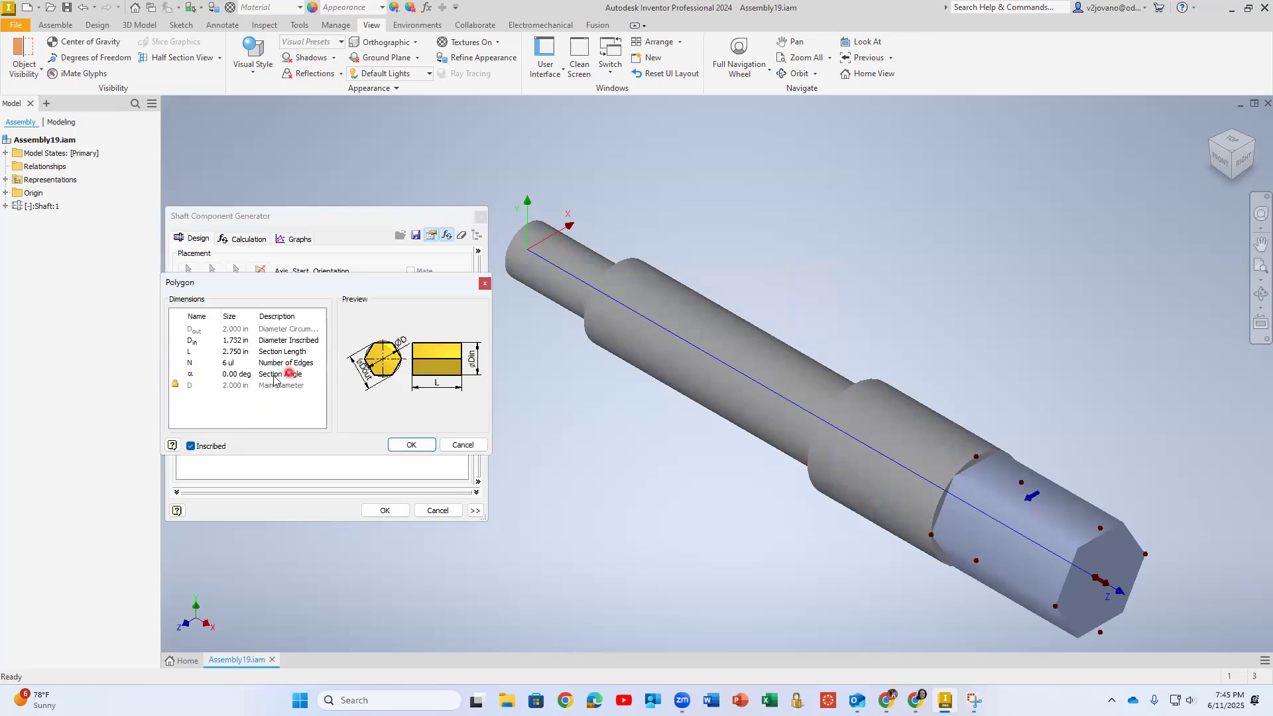
left_click(245, 340)
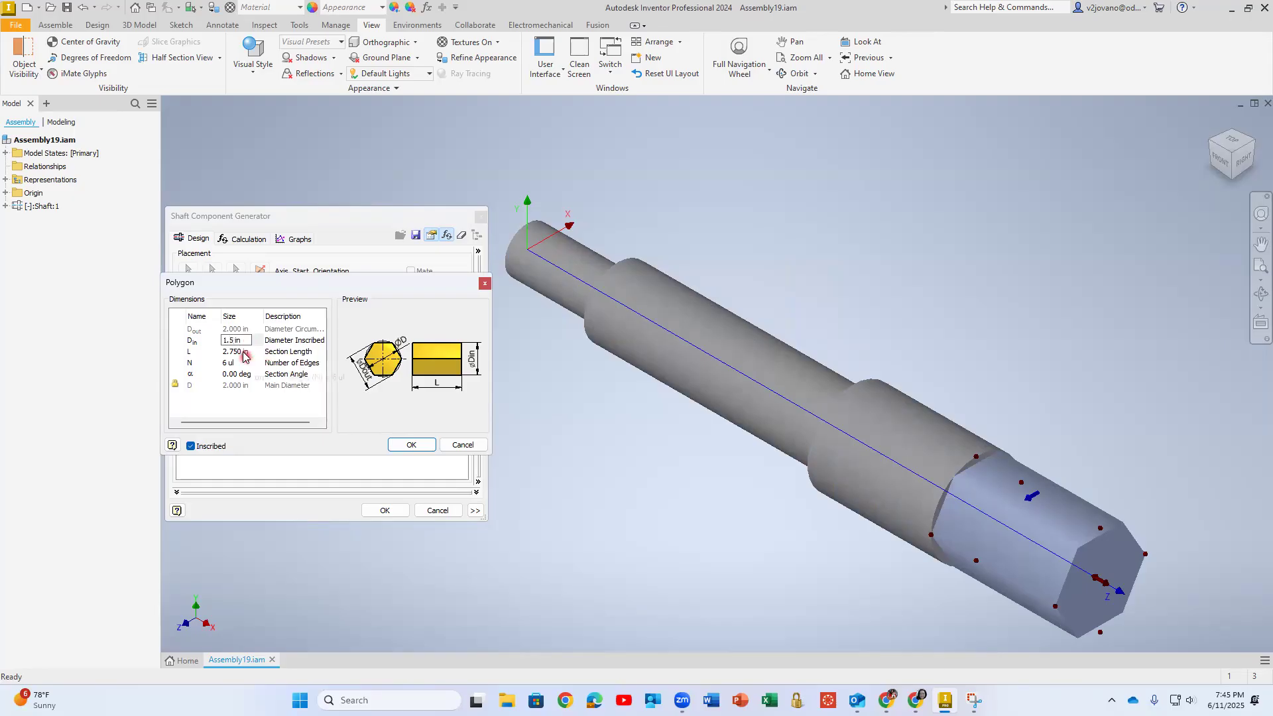
left_click(238, 351)
double_click(210, 351)
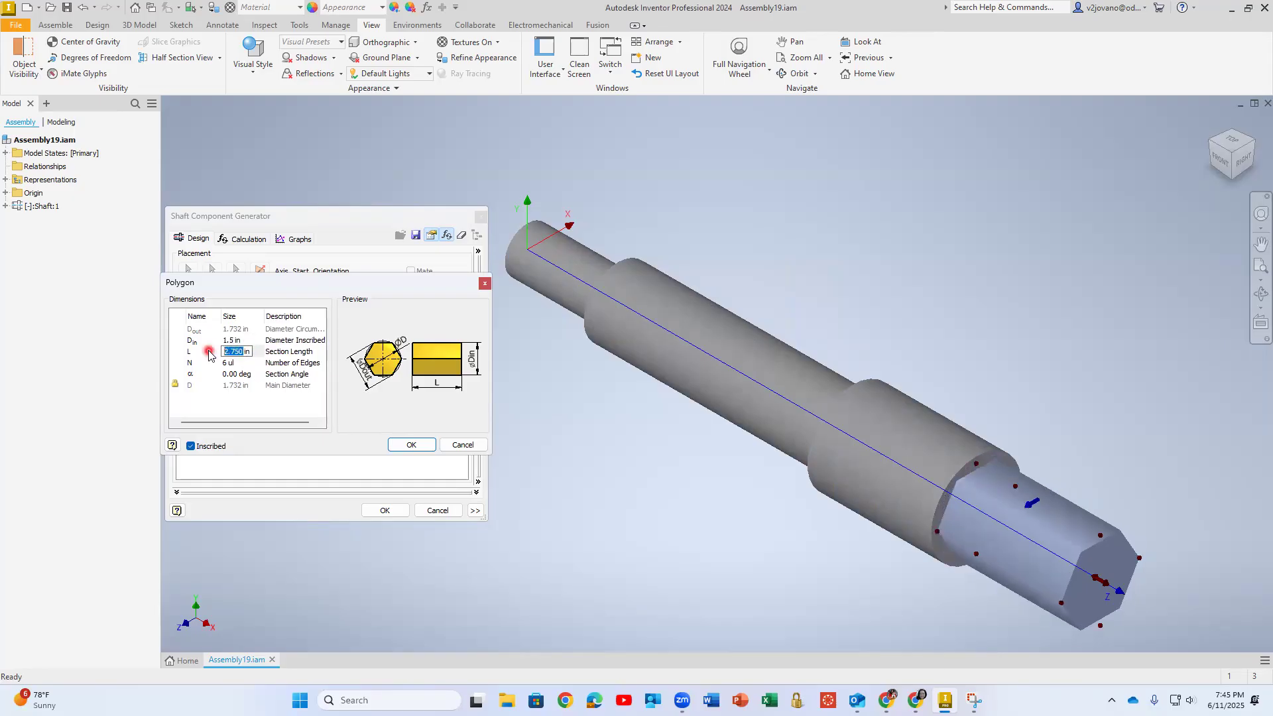
type("3")
left_click(411, 444)
Step: Generate the shaft from the defined sections and save Assembly19.iam together with its dependent shaft part
left_click(389, 506)
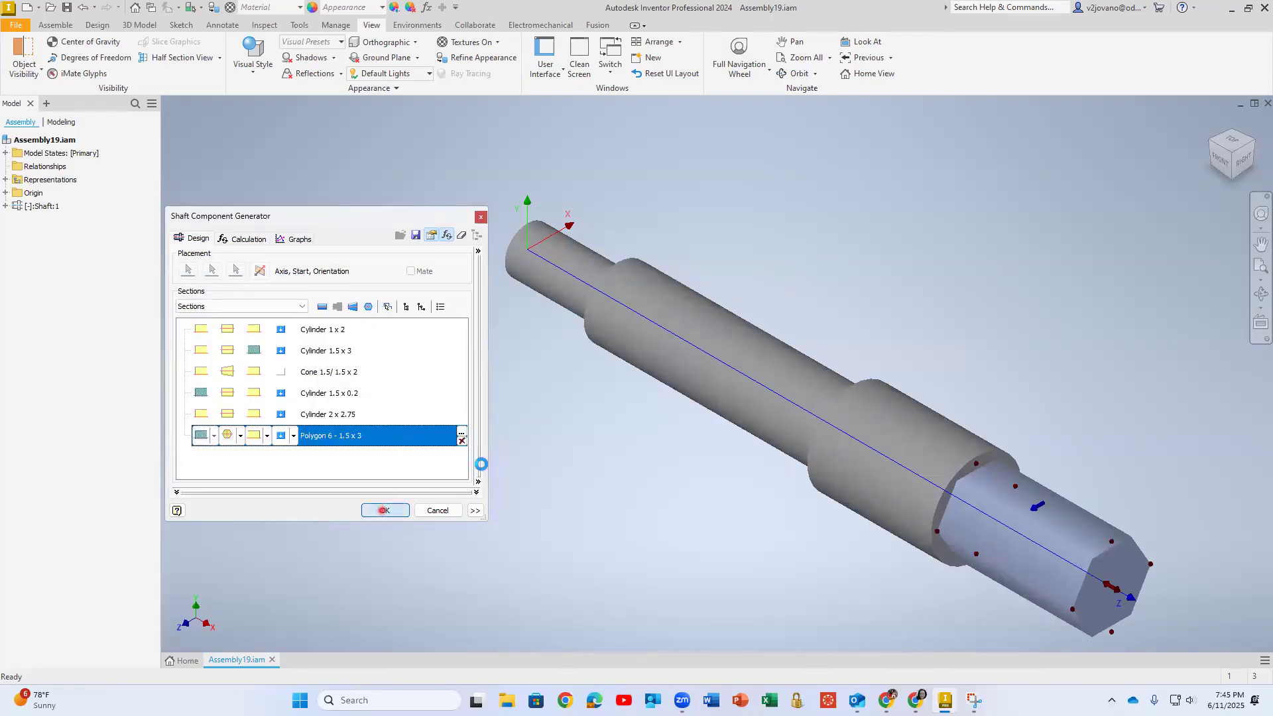
middle_click_drag(596, 387, 587, 318)
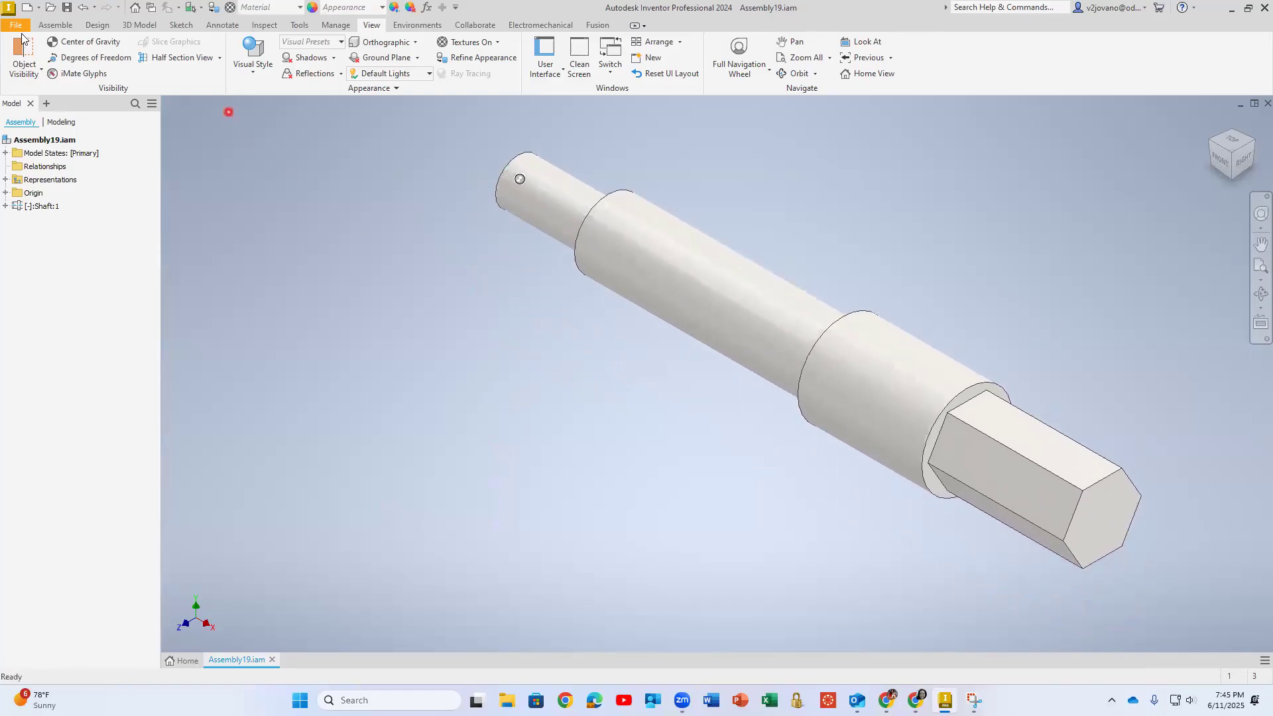
left_click(66, 8)
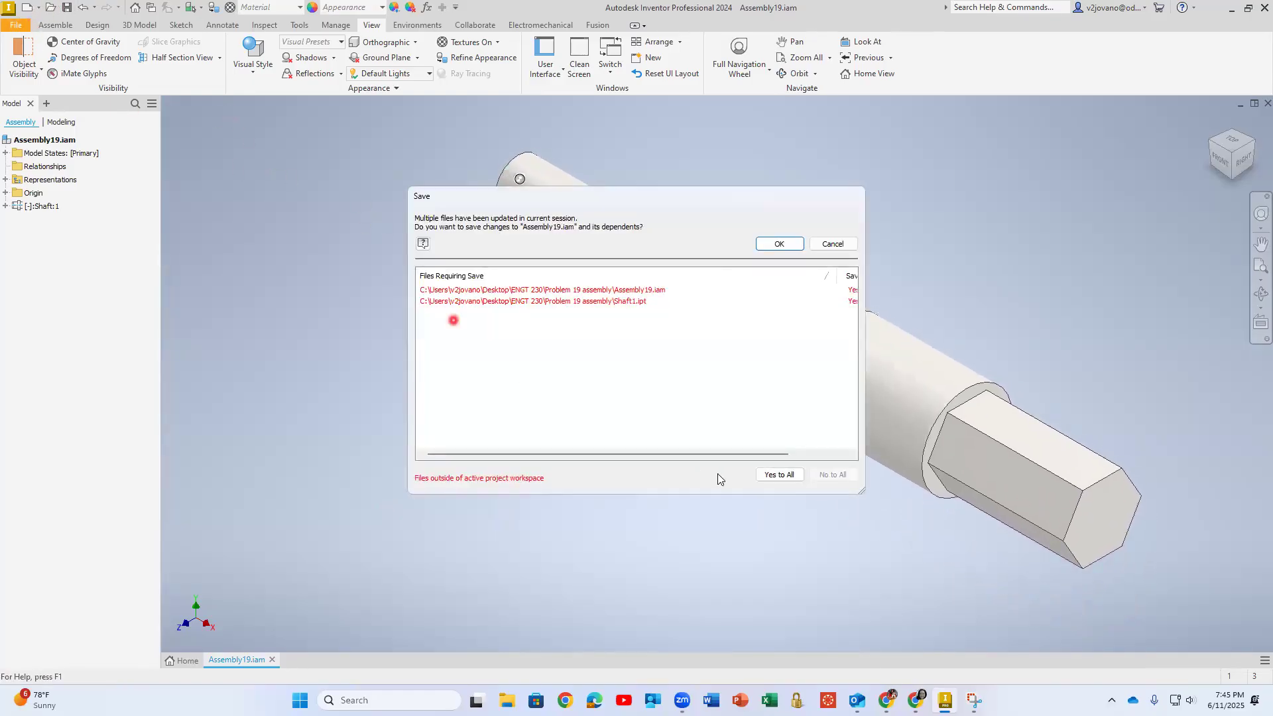
left_click(778, 244)
left_click(22, 27)
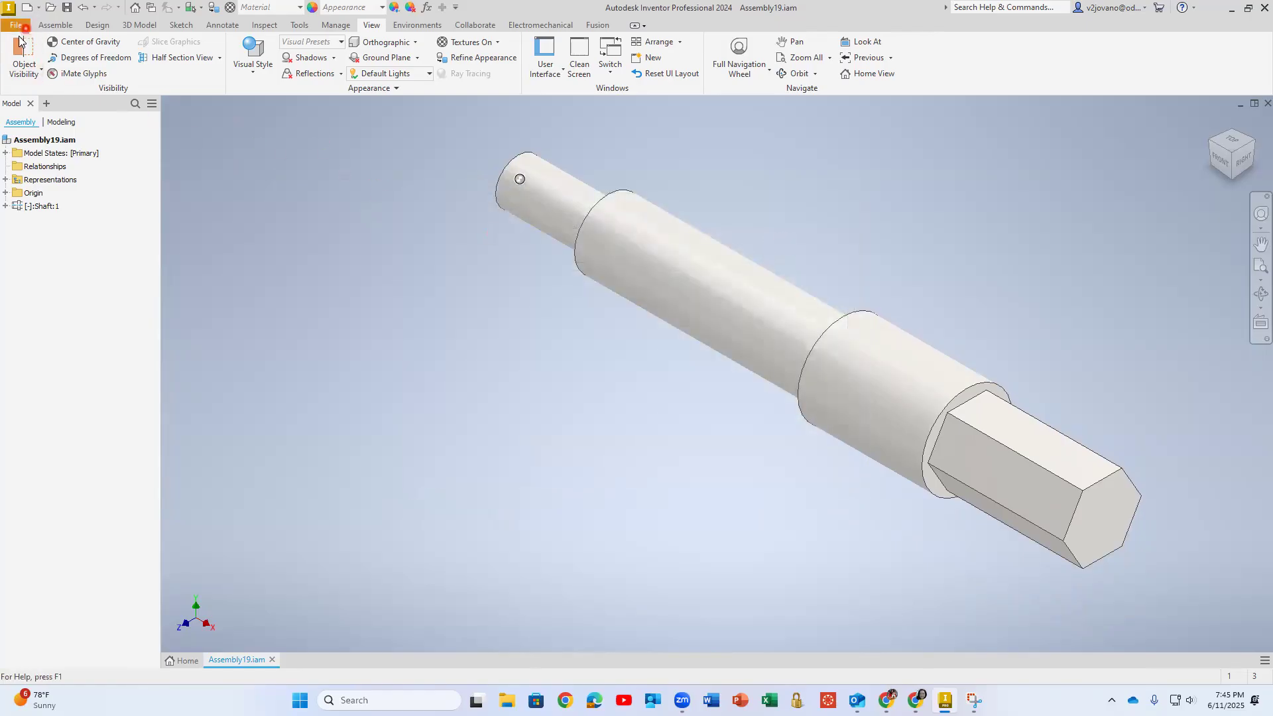
mouse_move(39, 198)
left_click(236, 140)
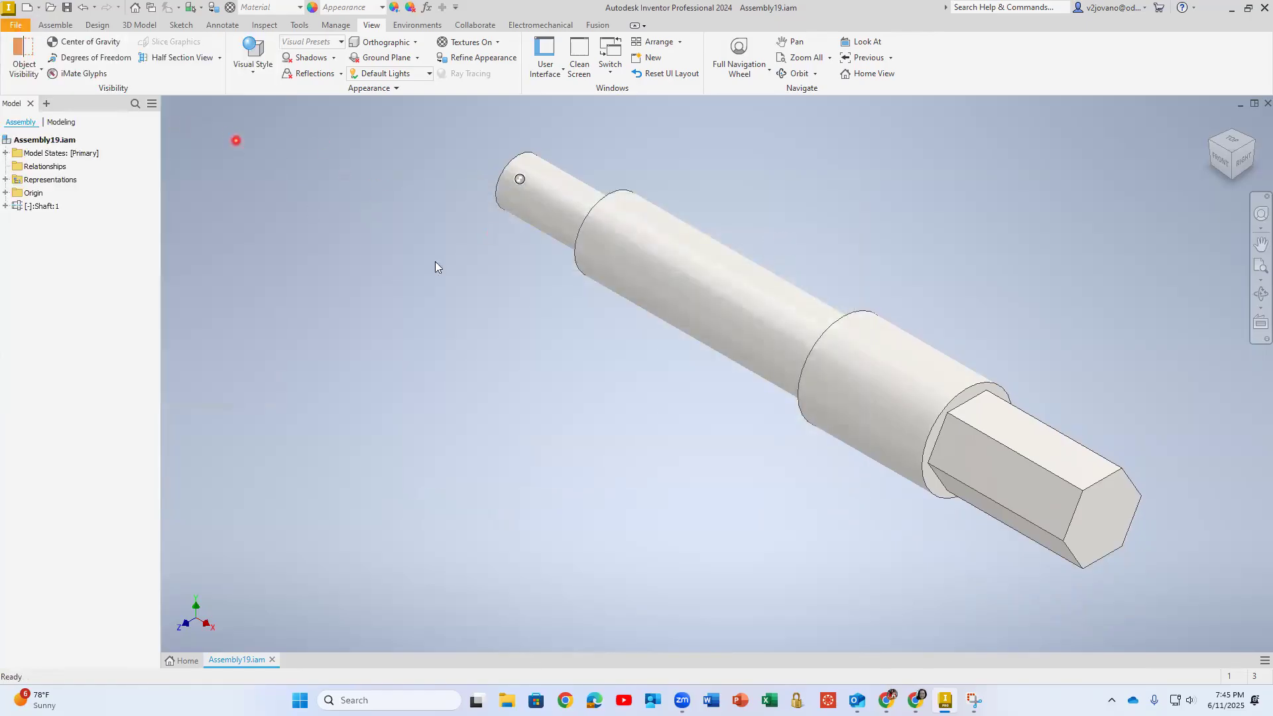
left_click(960, 565)
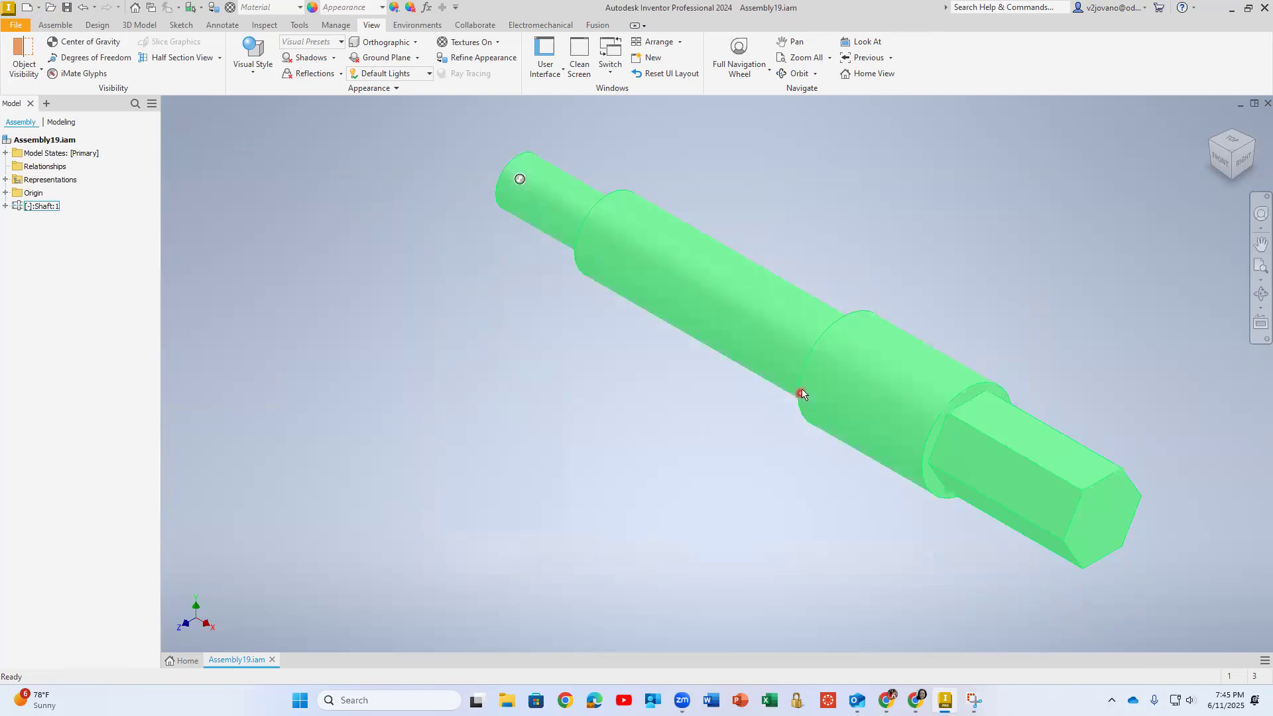
middle_click_drag(621, 407, 606, 404)
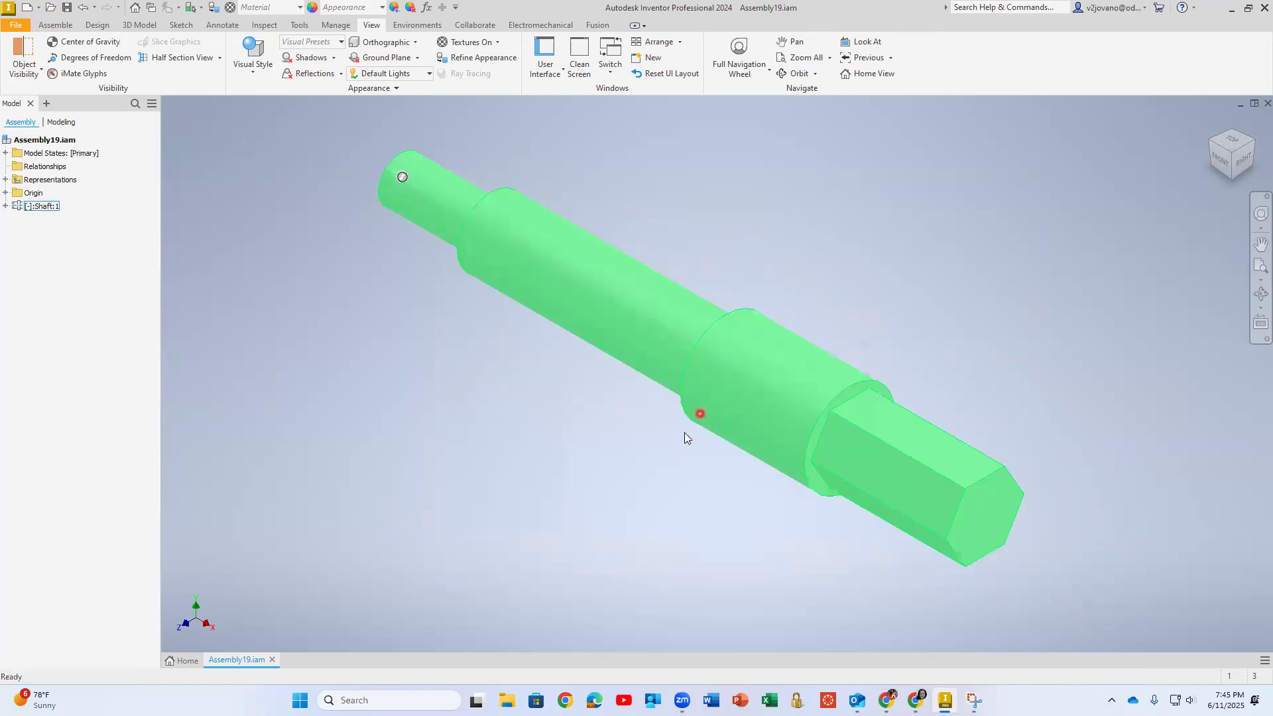